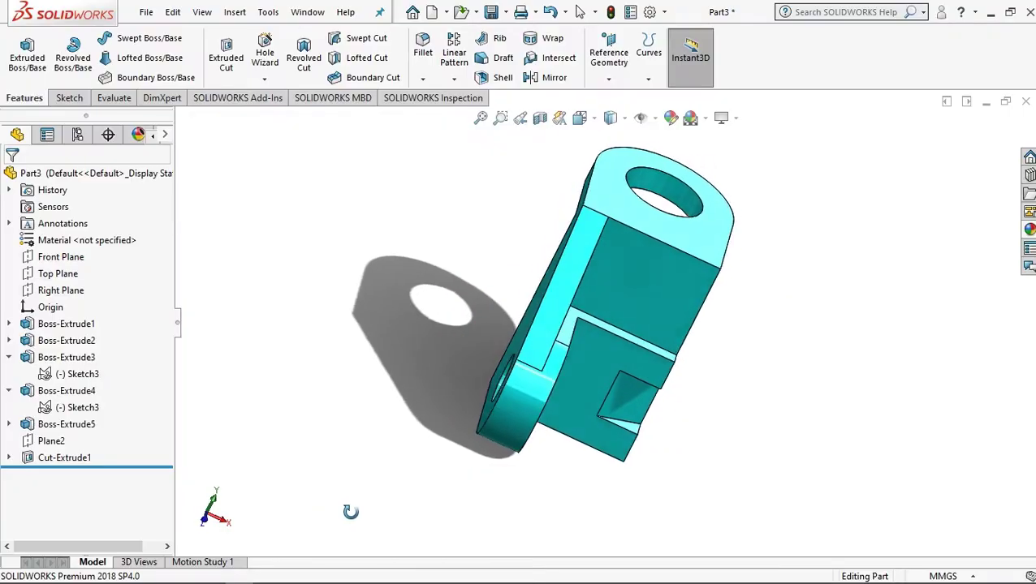
Orbit the finished cyan Part3 bracket to show its shape, then set an isometric view.
mouse_move(352, 511)
middle_mouse_down()
mouse_move(582, 558)
mouse_move(889, 542)
mouse_move(934, 550)
middle_mouse_up()
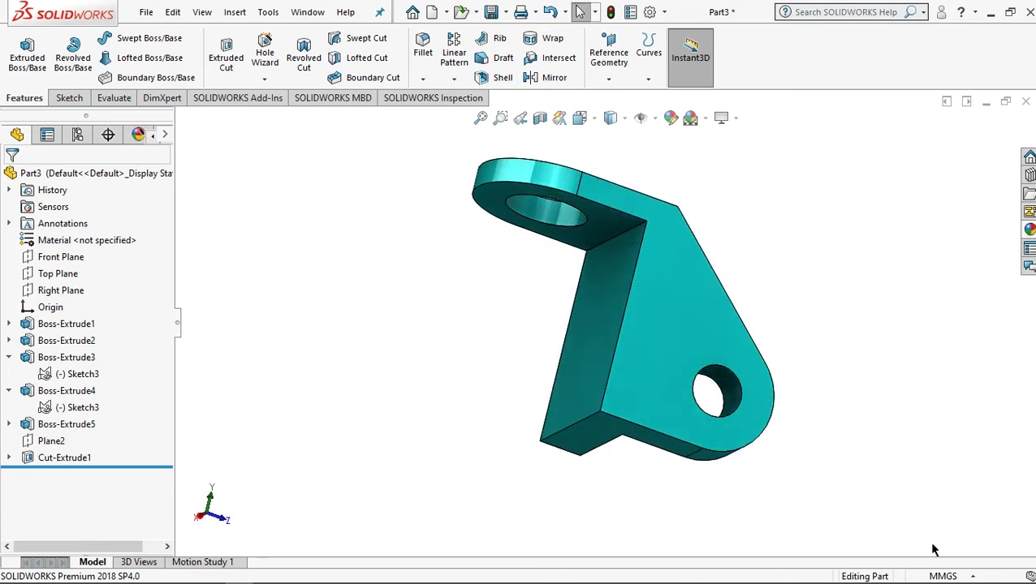
key("ctrl+7")
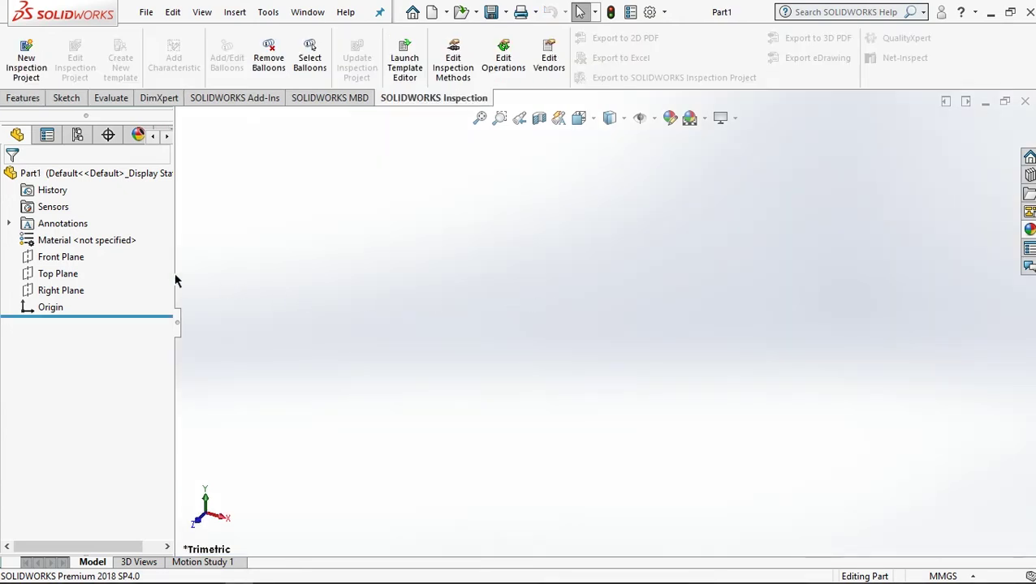
Start a line sketch on the Top Plane, viewed normal to it, from the origin.
left_click(65, 273)
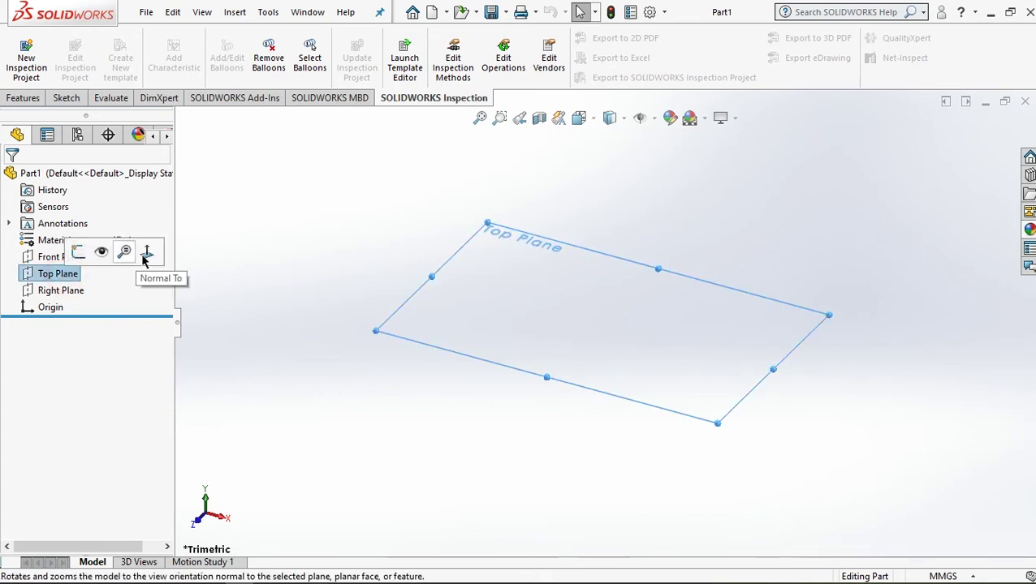
left_click(147, 253)
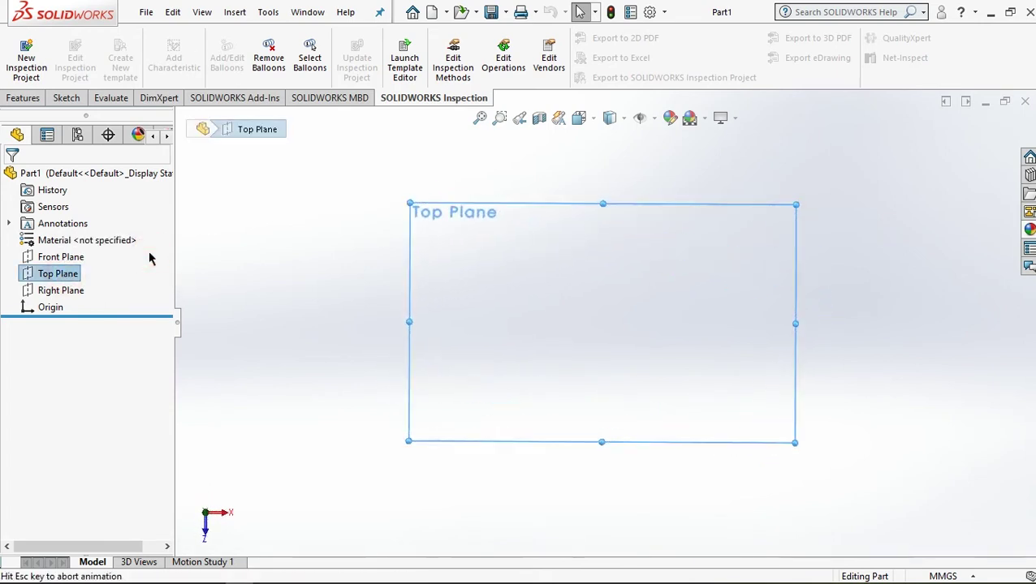
left_click(67, 97)
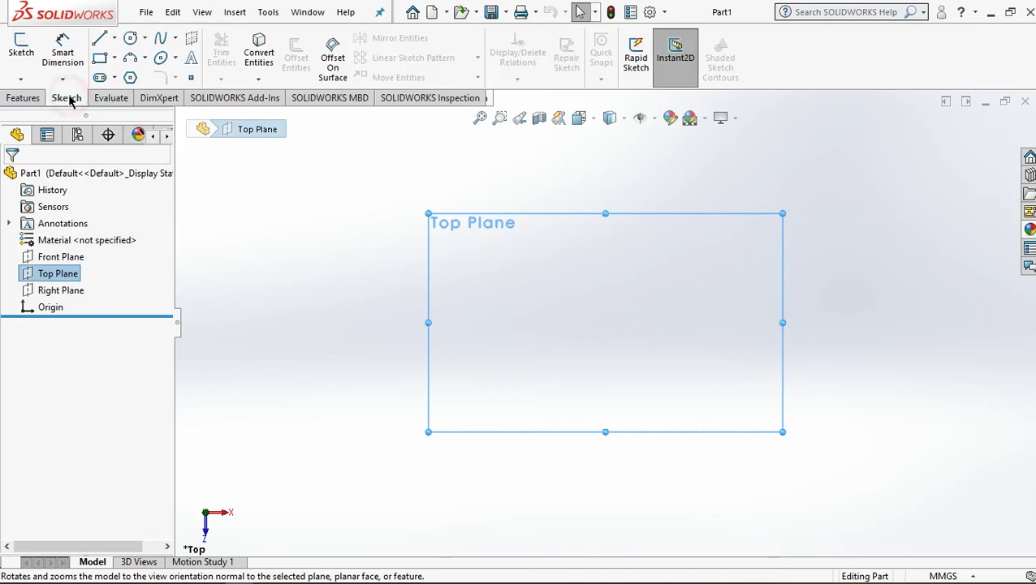
left_click(99, 39)
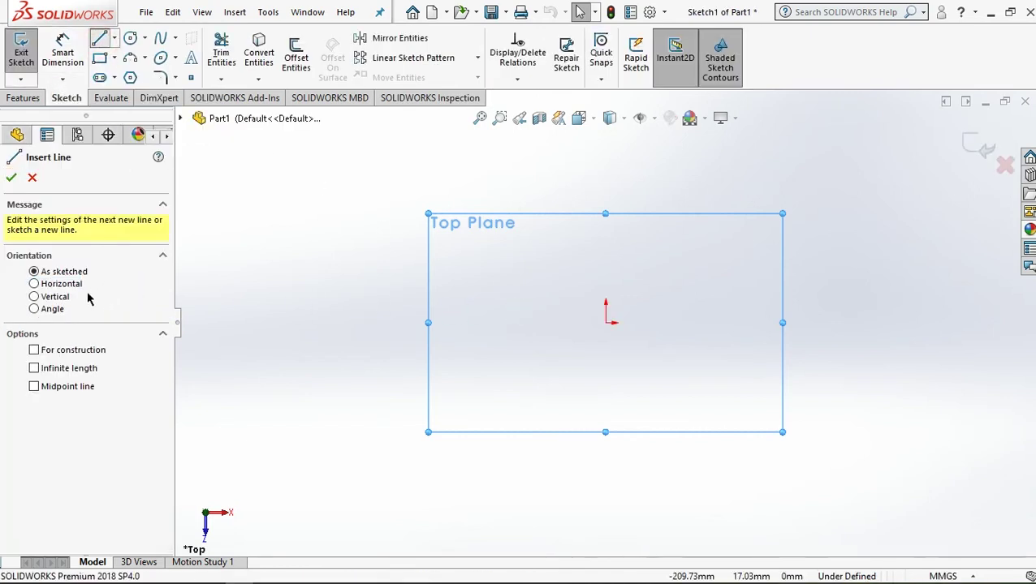
left_click(605, 323)
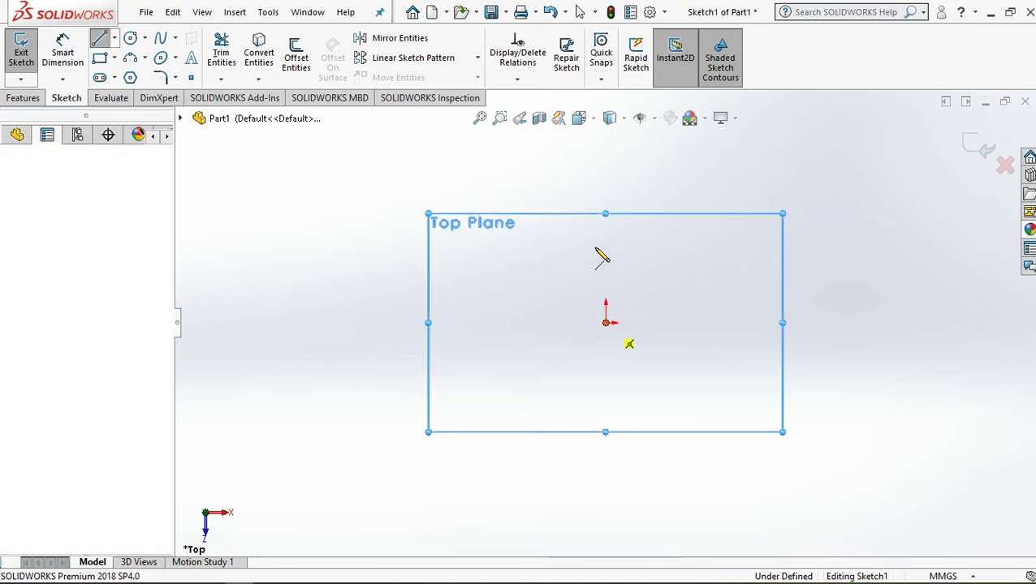
Draw a vertical construction line straight up from the origin.
left_click(606, 198)
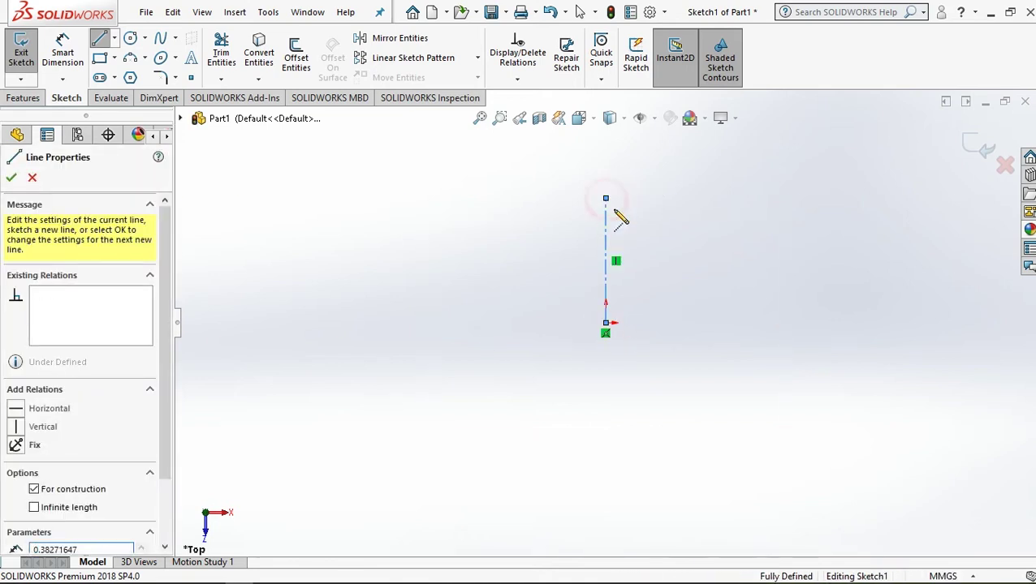
right_click(654, 216)
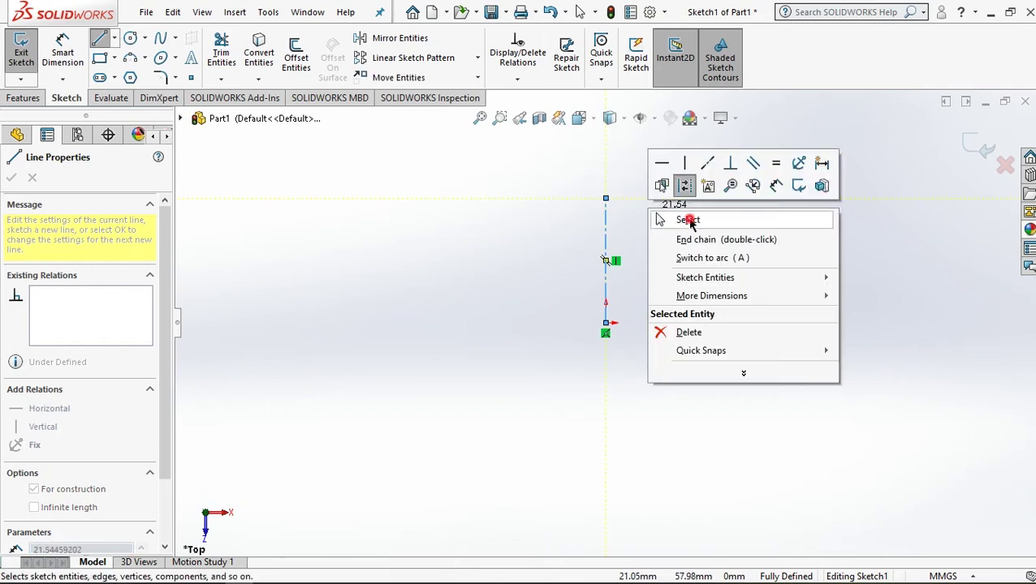
left_click(686, 217)
Dimension the construction line to 38 mm and start a circle at its top end.
left_click(64, 50)
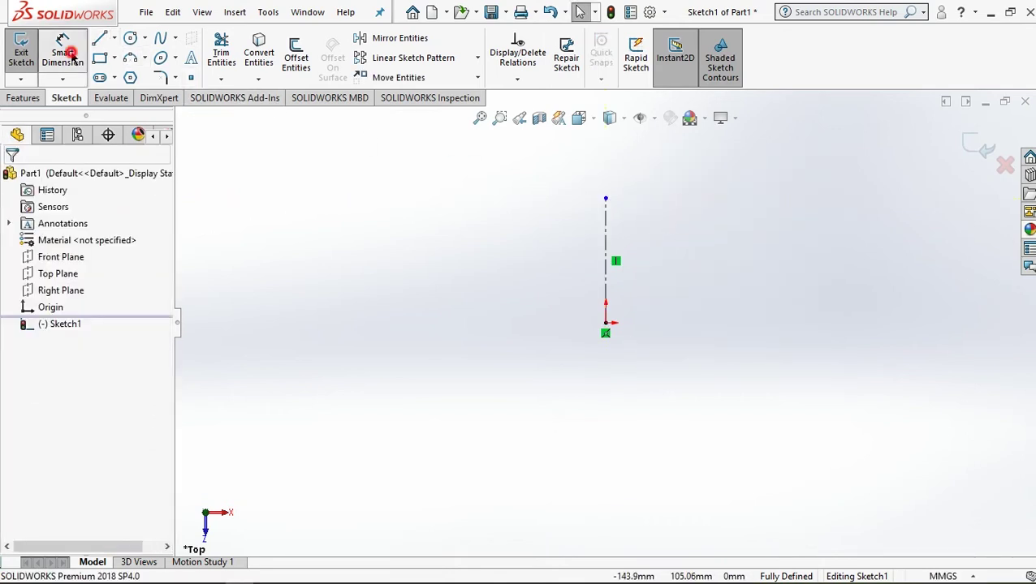
left_click(605, 228)
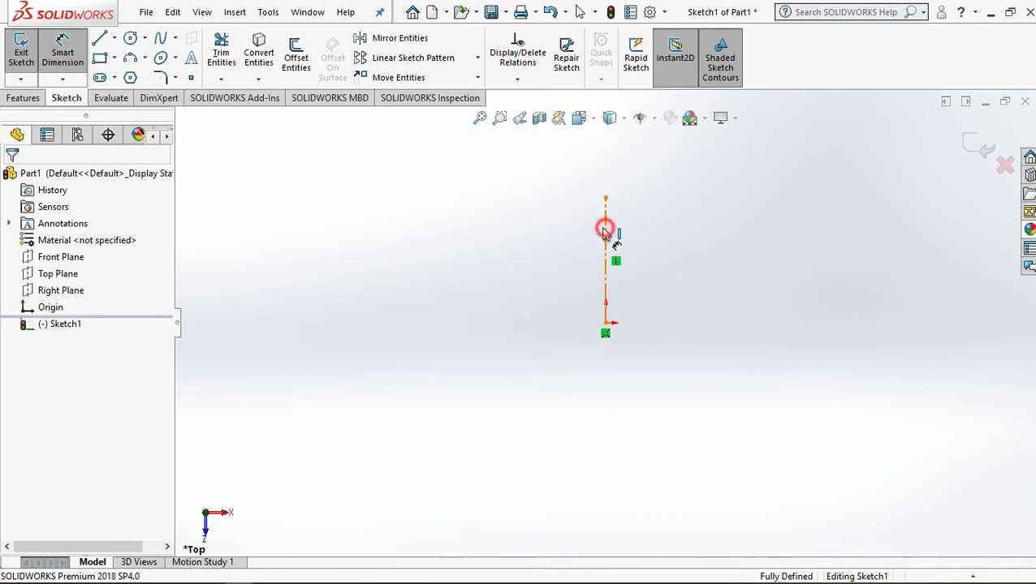
left_click(464, 258)
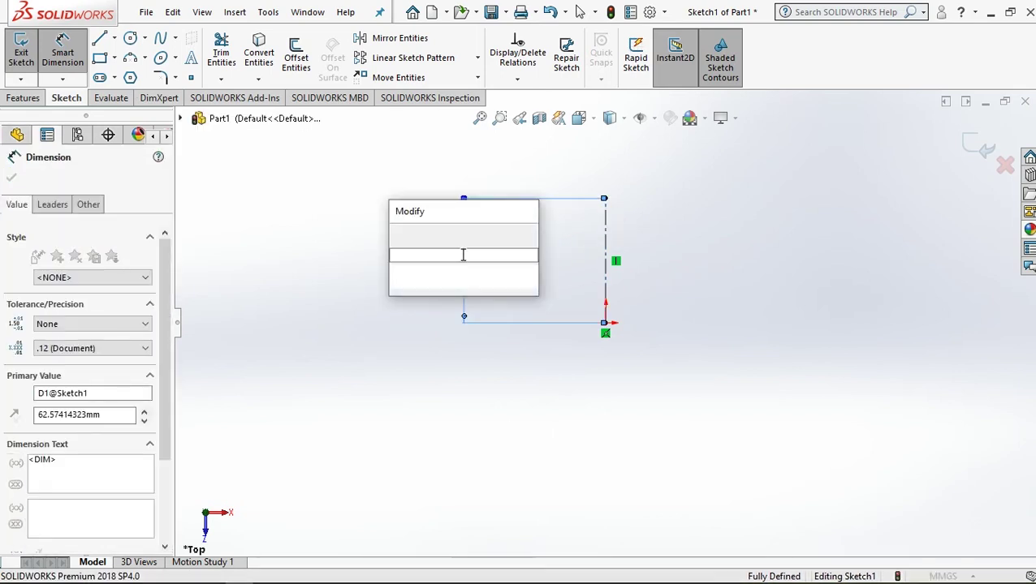
type("38")
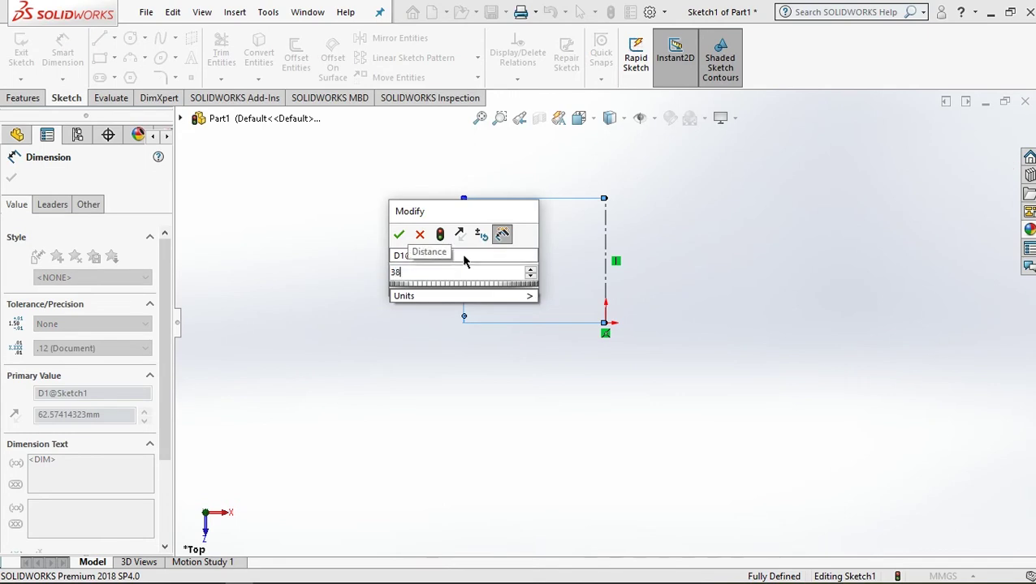
left_click(399, 235)
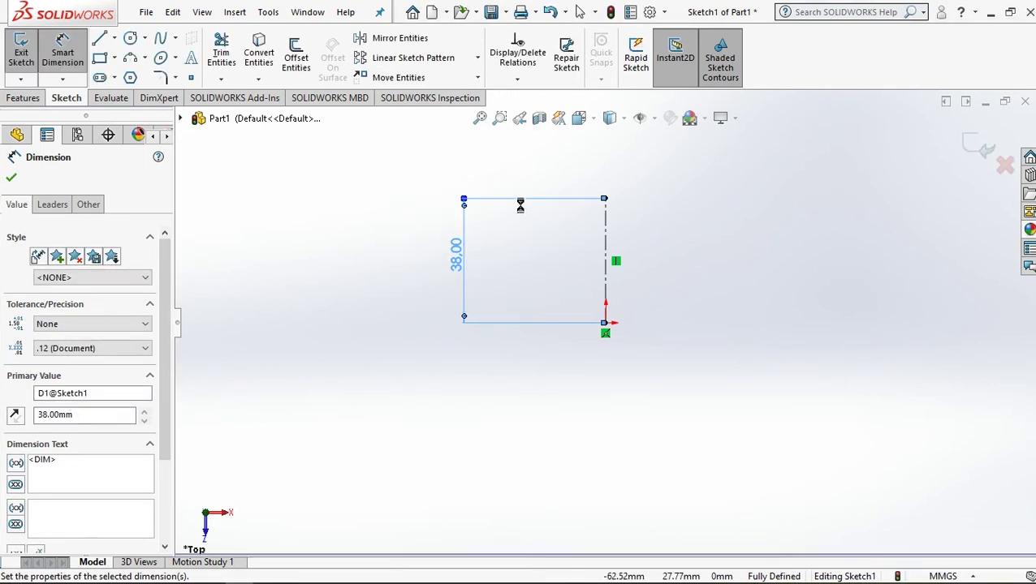
left_click(129, 39)
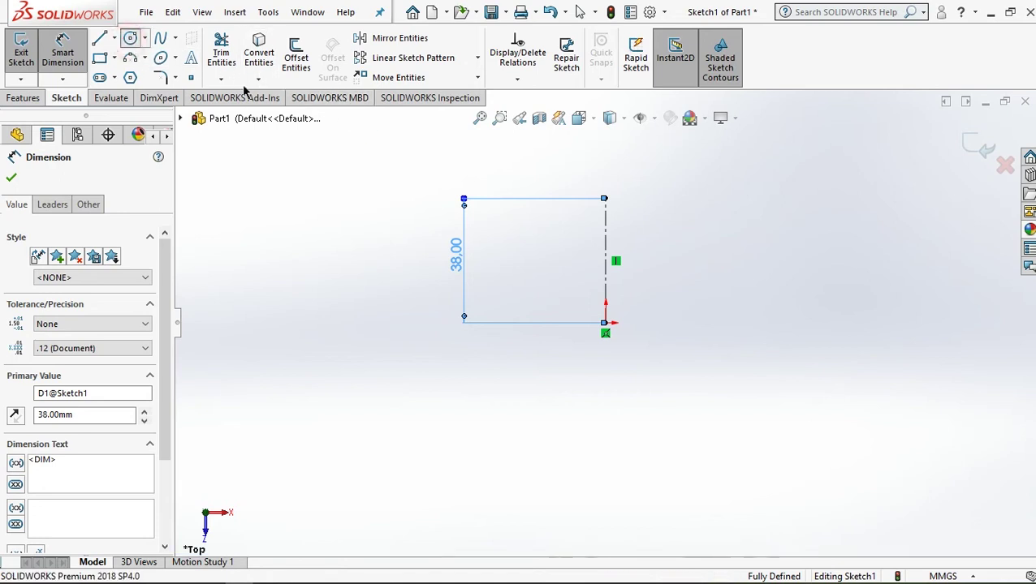
left_click(605, 199)
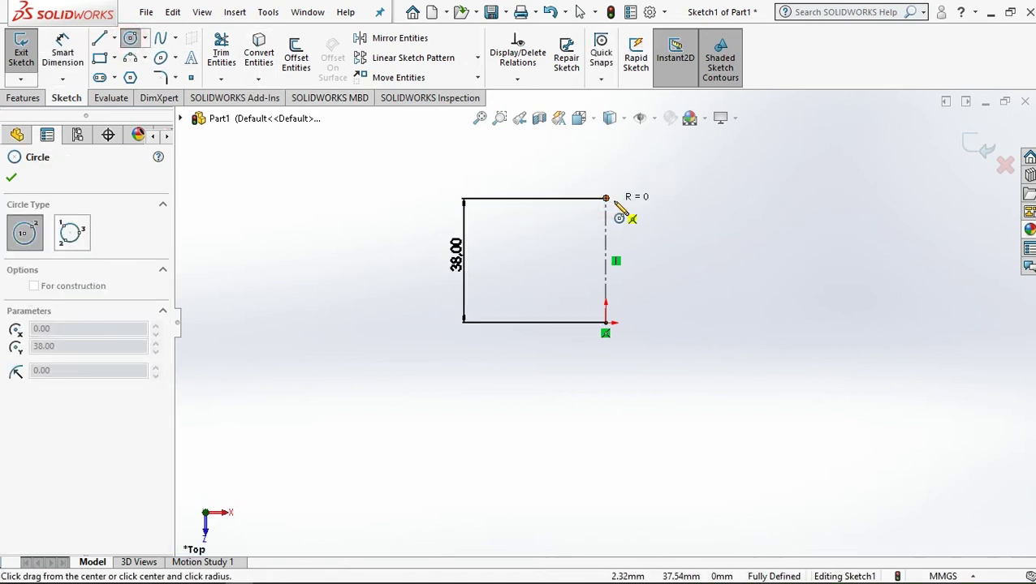
Draw the first circle at the line's top and dimension it to Ø30 mm.
left_click(660, 215)
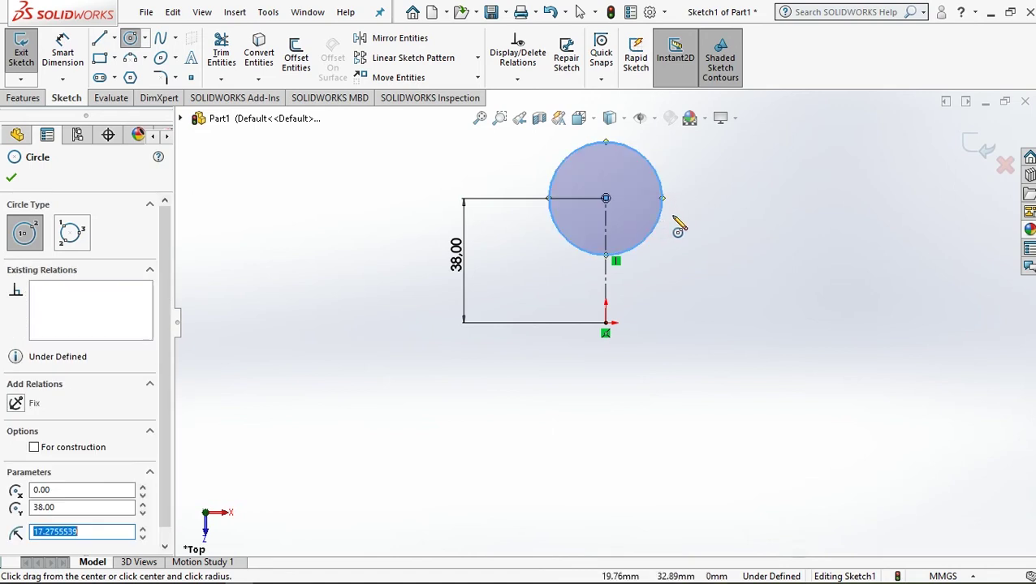
left_click(64, 54)
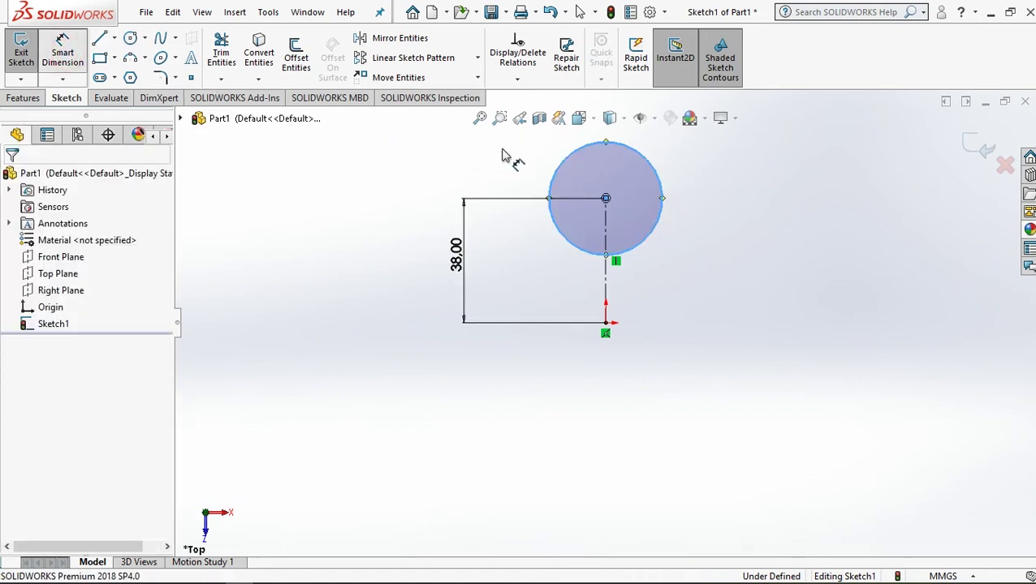
left_click(559, 168)
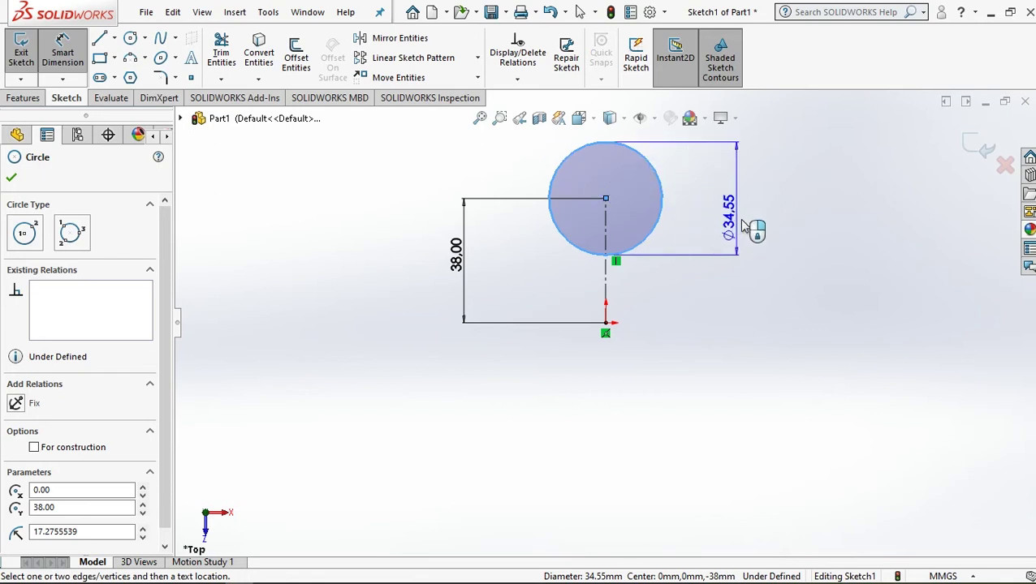
left_click(740, 215)
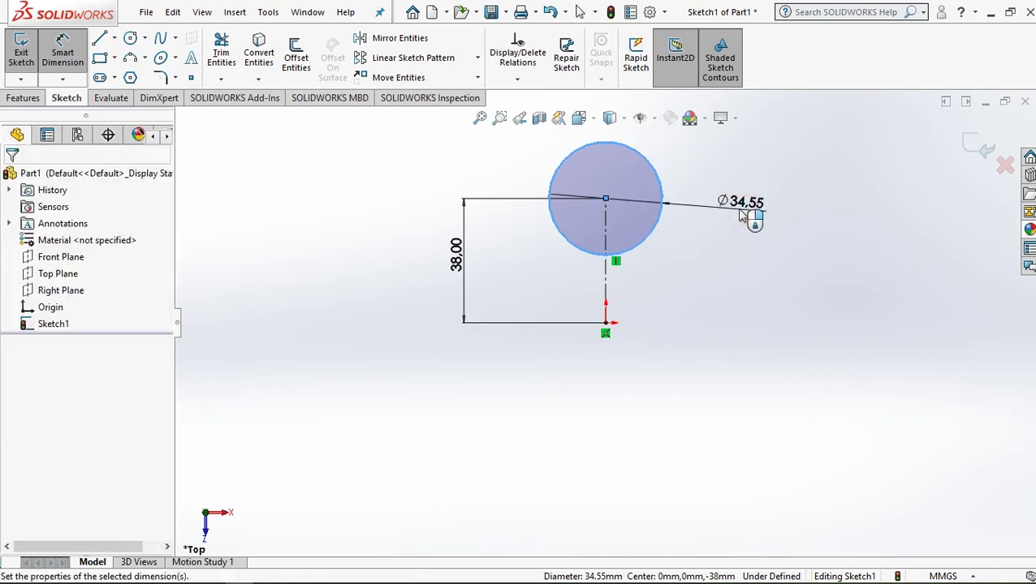
type("30")
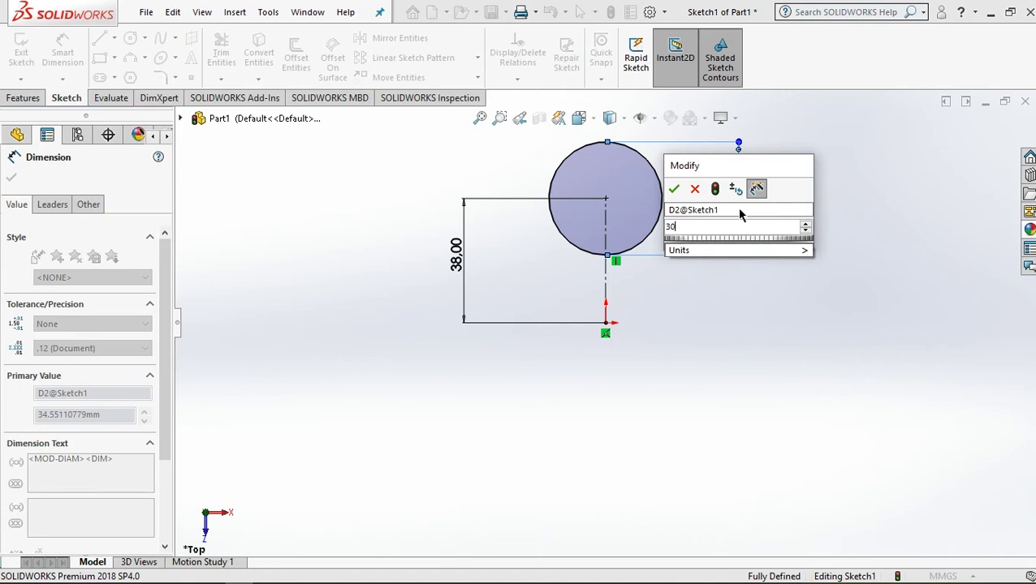
left_click(674, 190)
middle_click_drag(677, 197, 636, 277, "ctrl")
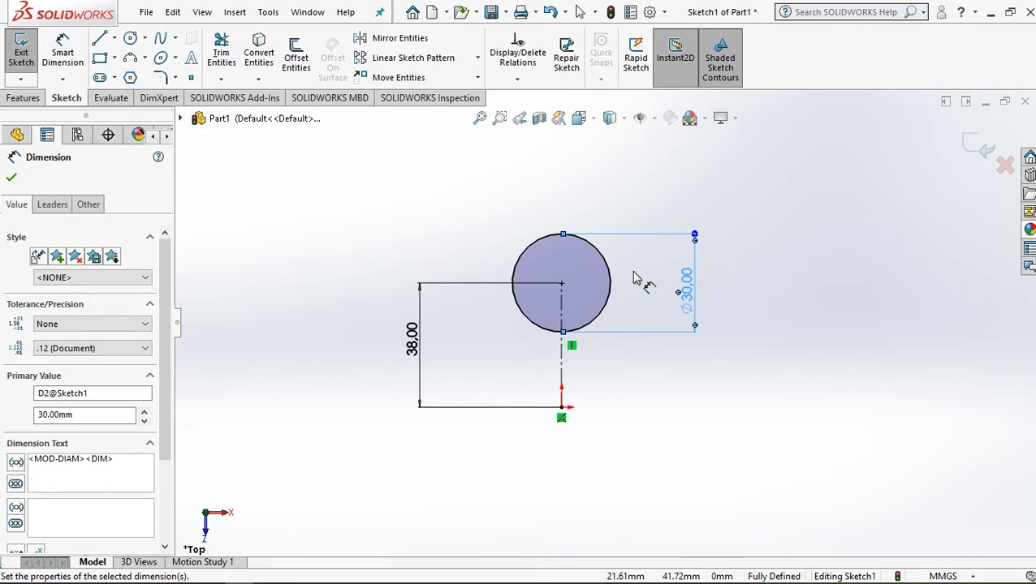
Add a concentric outer circle and dimension it to Ø54 mm.
left_click(131, 39)
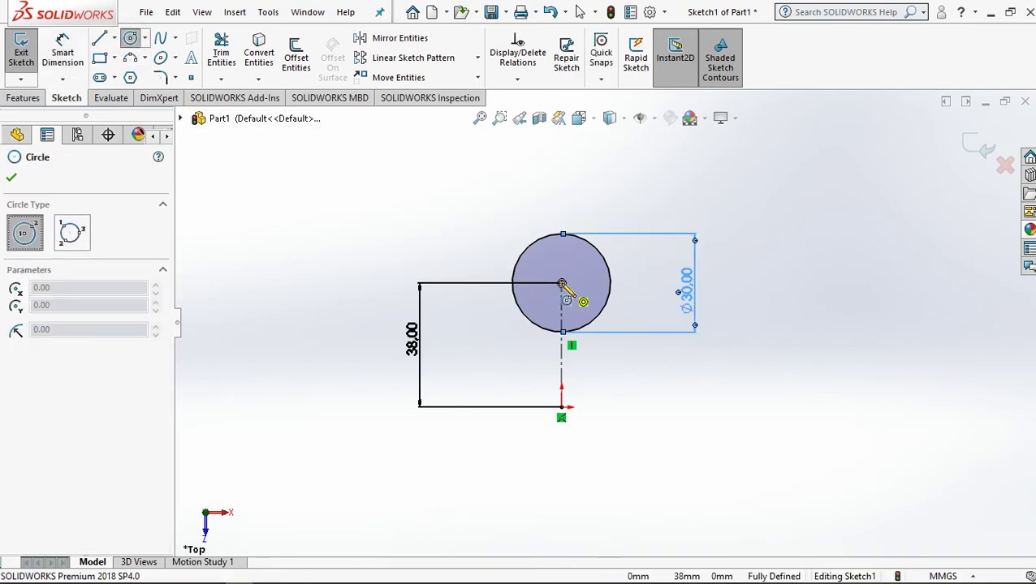
left_click(562, 284)
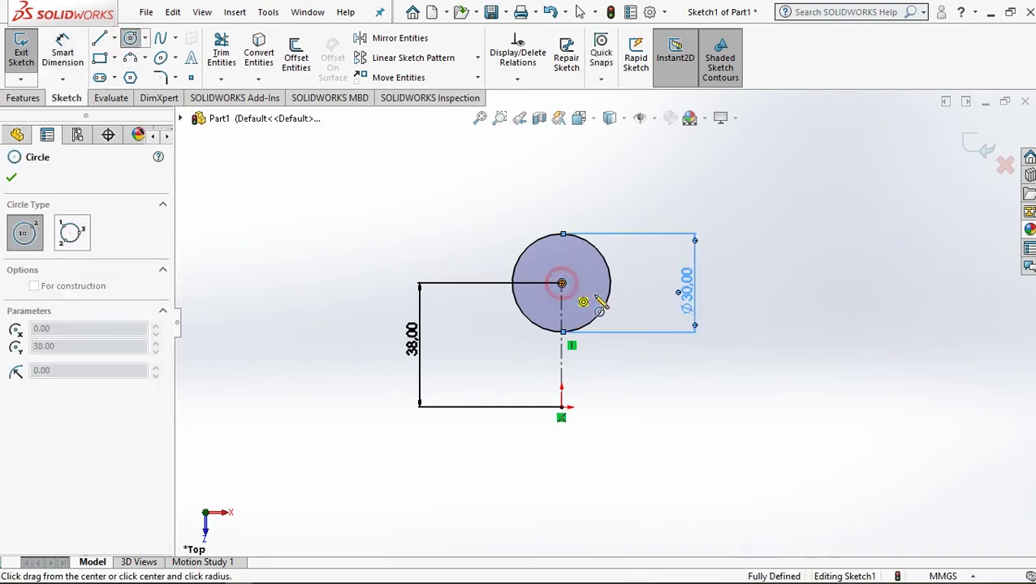
left_click(638, 333)
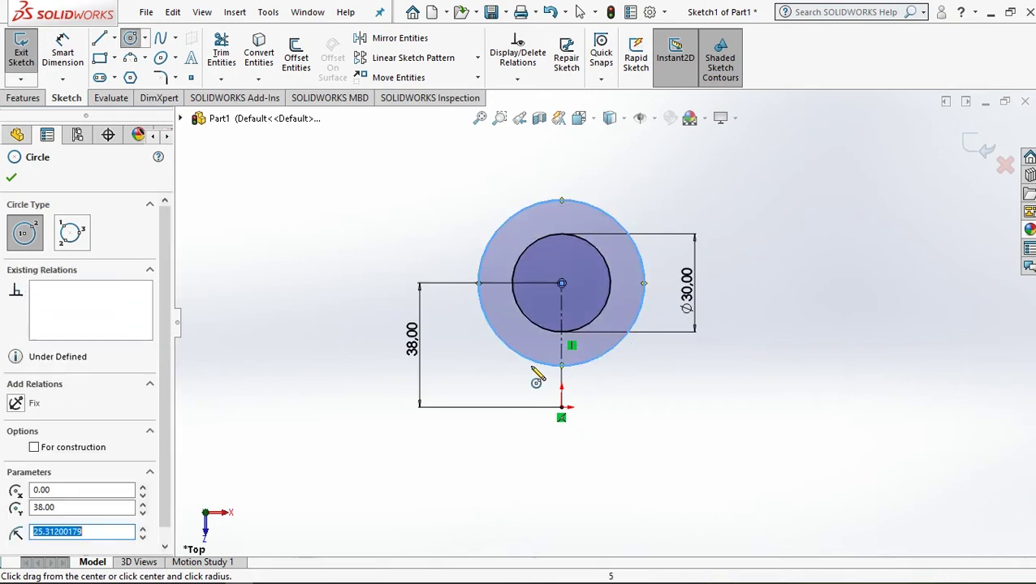
left_click(63, 52)
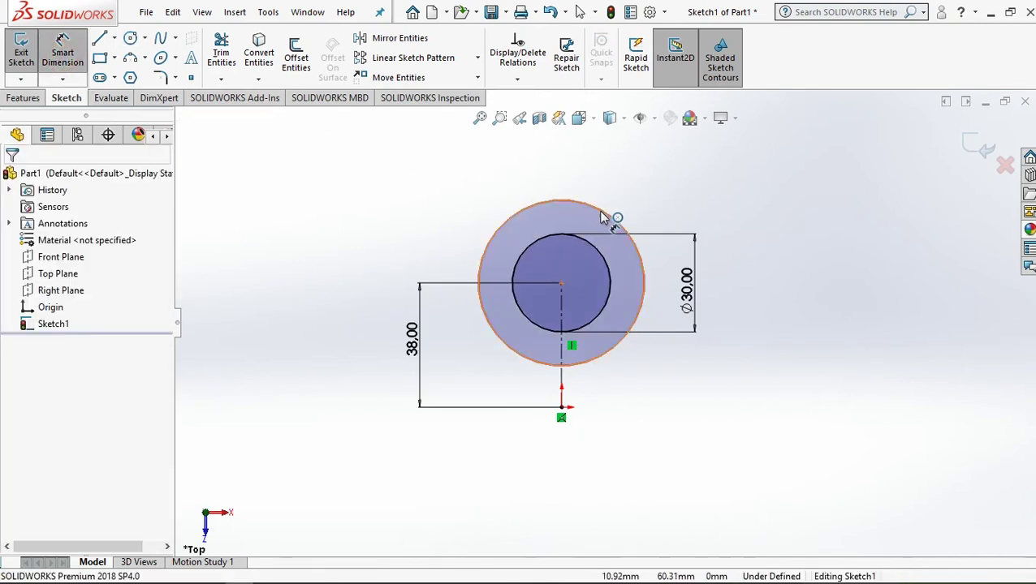
left_click(625, 225)
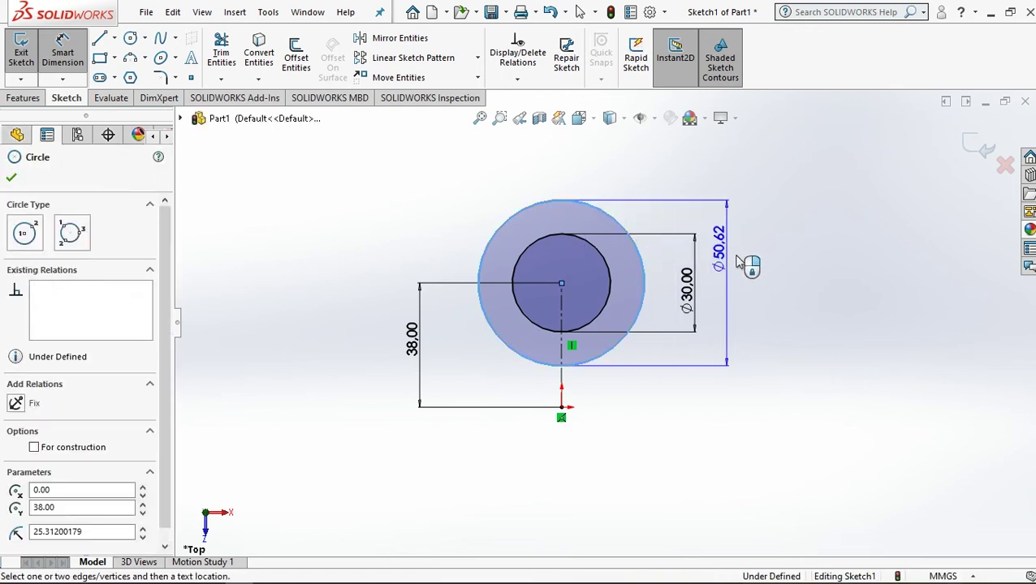
left_click(746, 279)
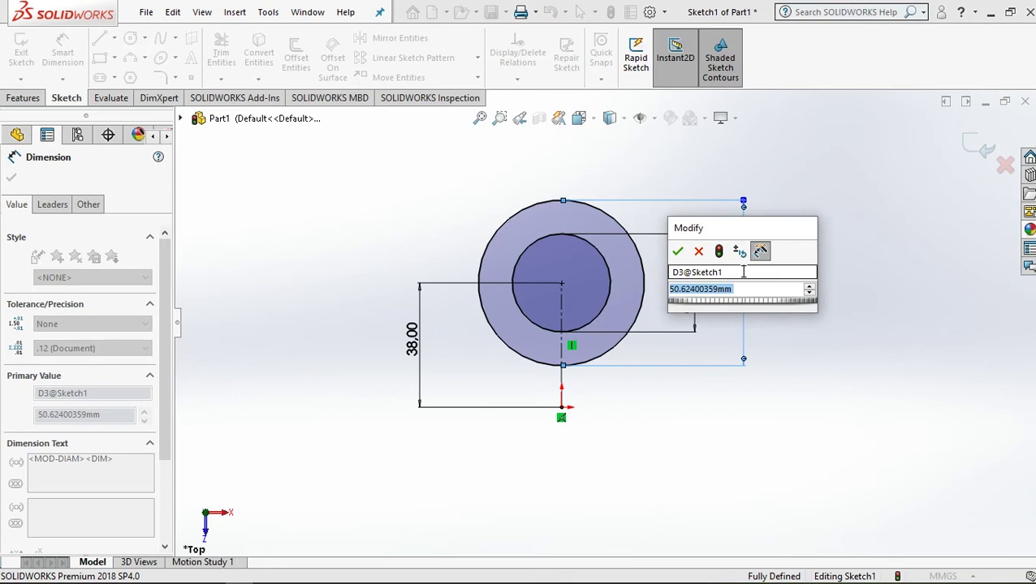
type("54")
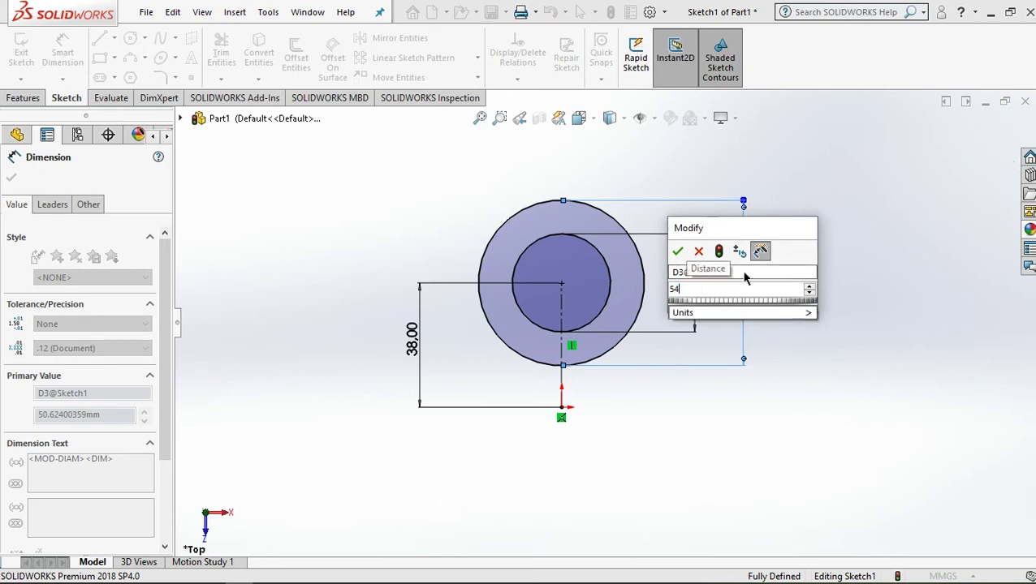
left_click(677, 251)
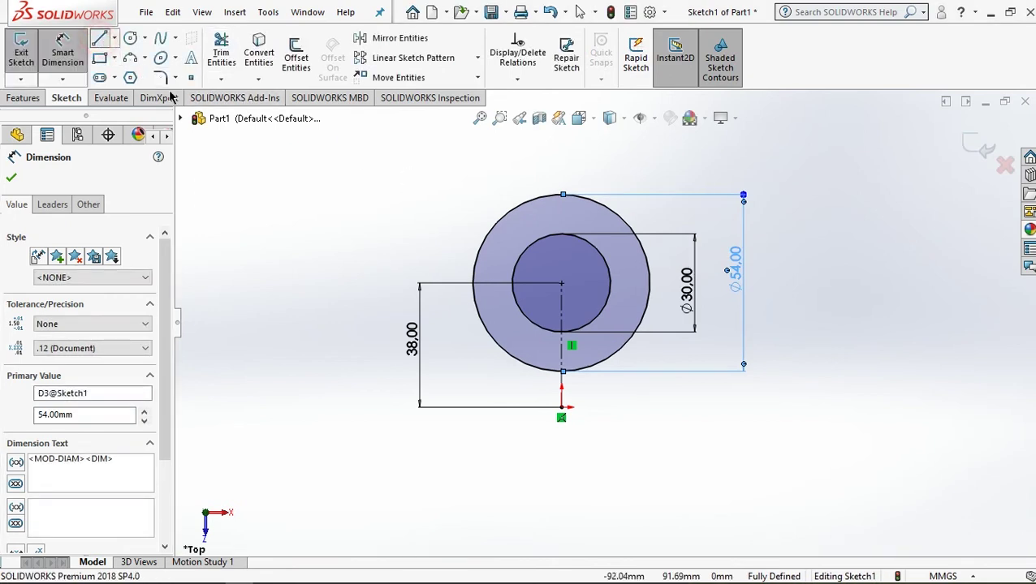
Draw straight sides down from the outer circle joined by a flat bottom edge.
left_click(474, 284)
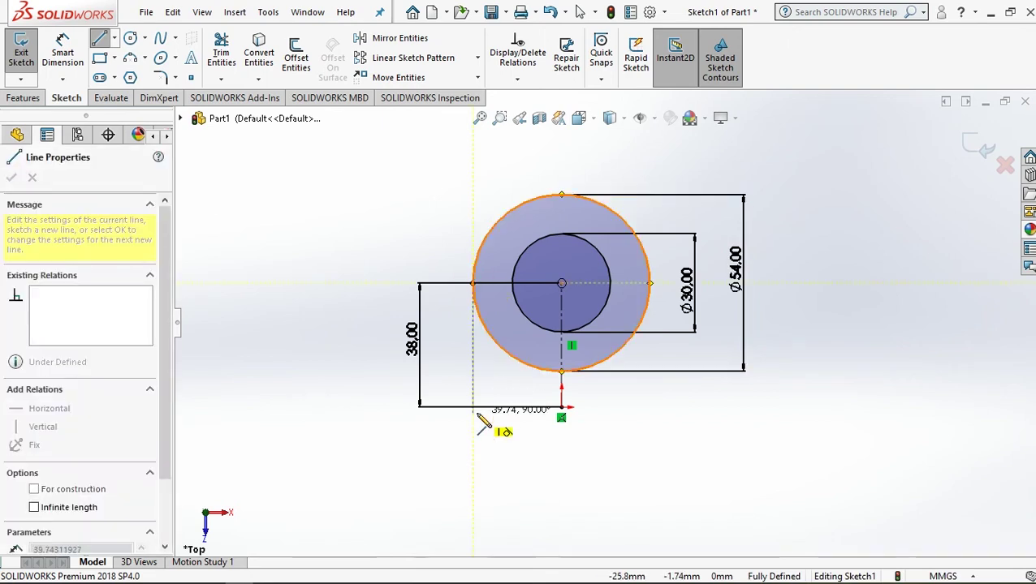
left_click(473, 406)
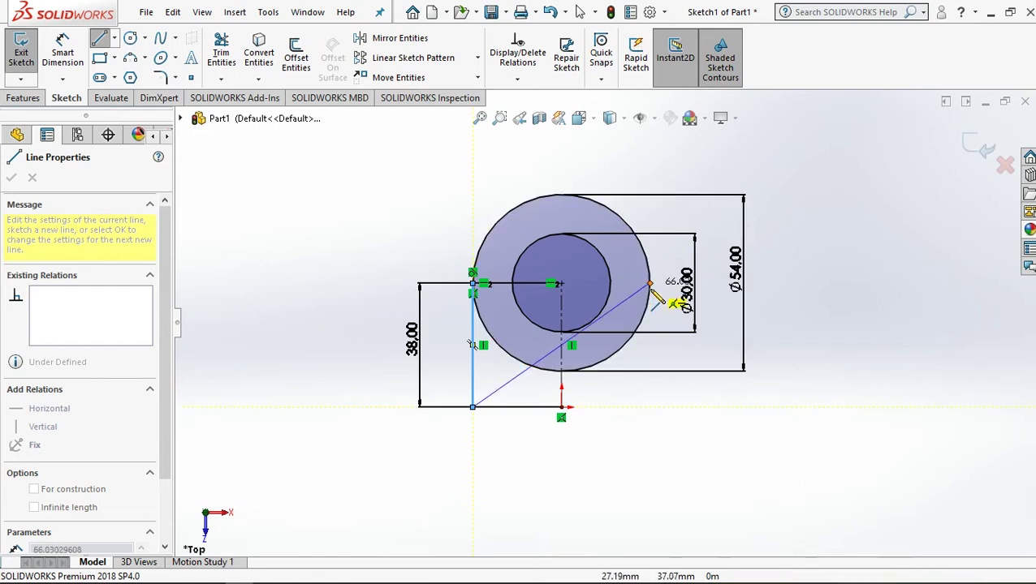
left_click(650, 406)
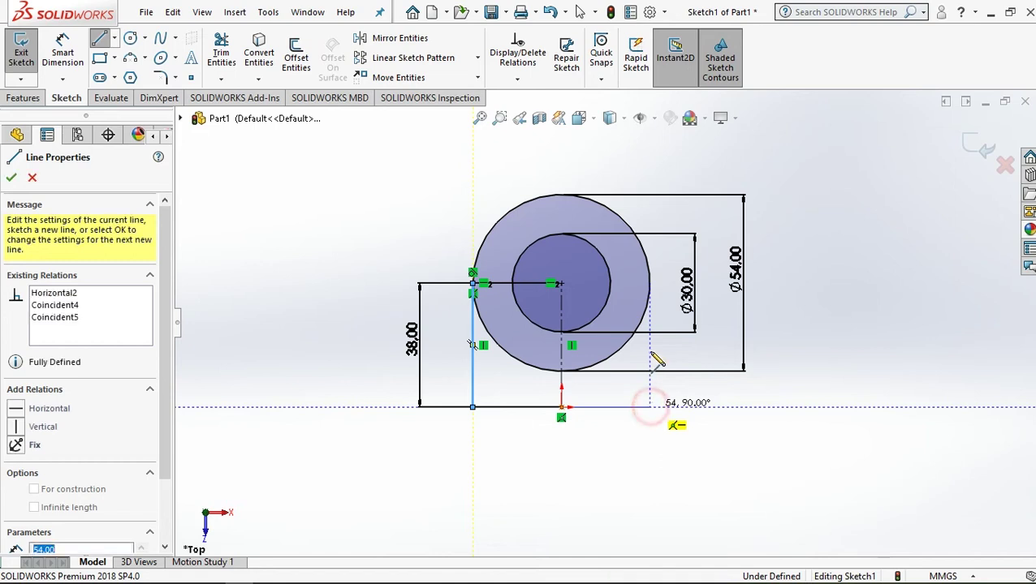
left_click(650, 284)
right_click(799, 295)
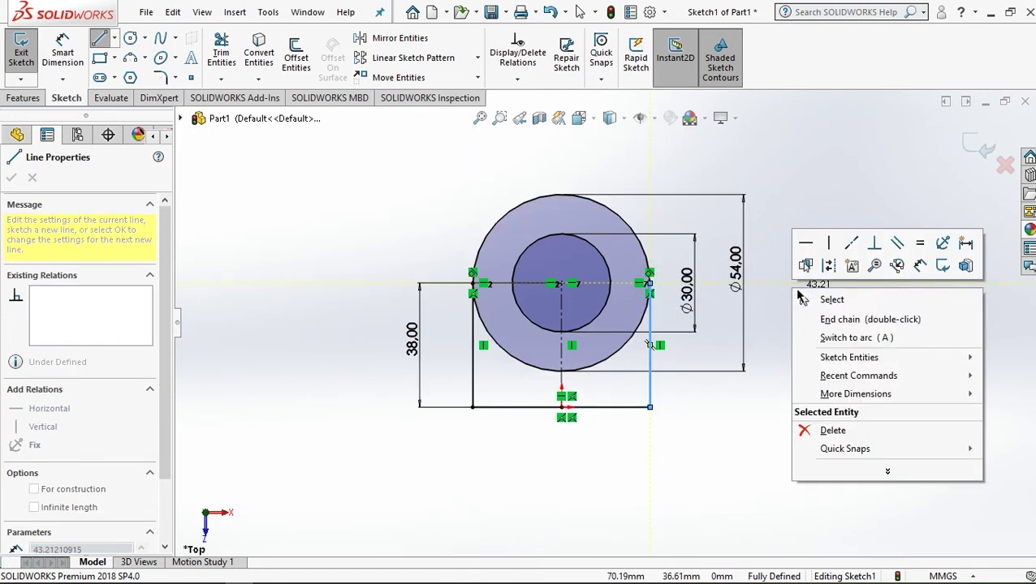
left_click(820, 298)
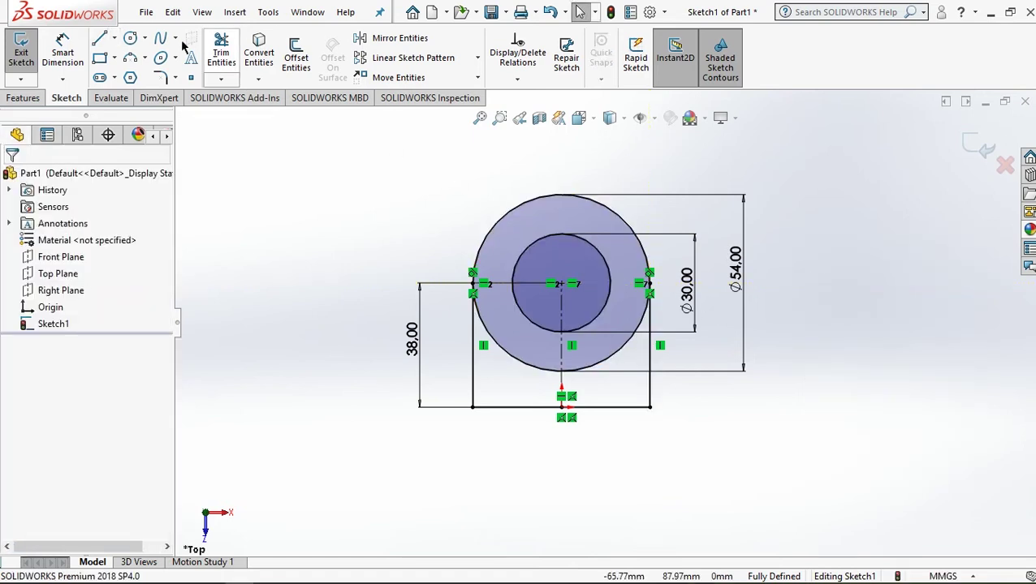
Power-trim away the outer circle's lower-left and lower-right arcs.
left_click(219, 48)
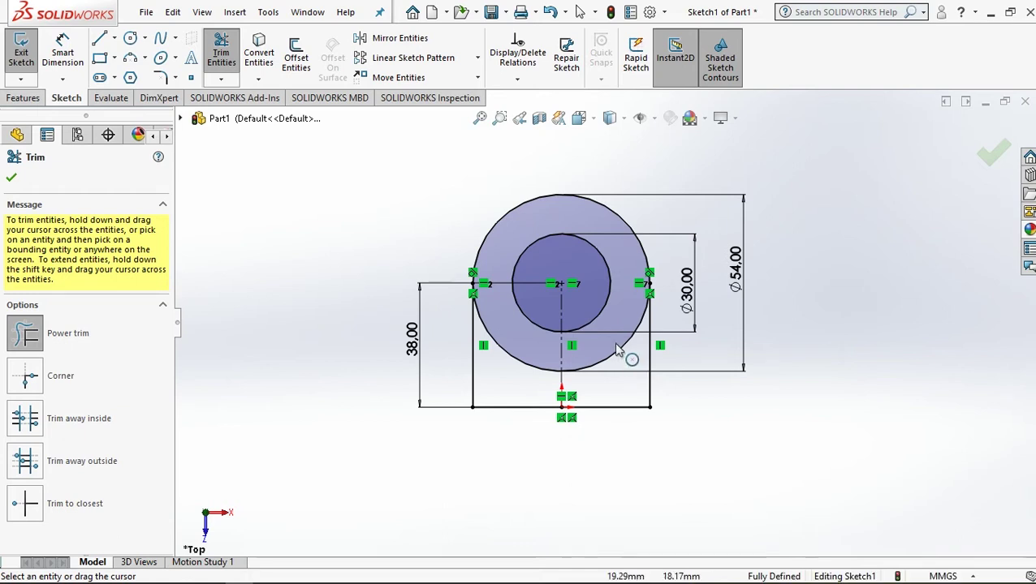
left_click_drag(510, 393, 521, 360)
left_click_drag(611, 373, 614, 348)
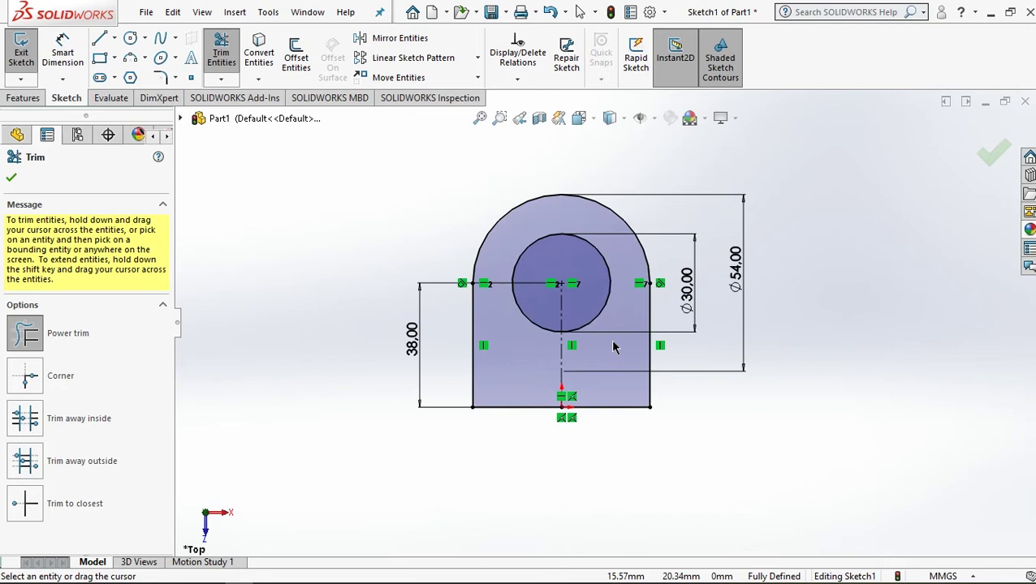
left_click(13, 178)
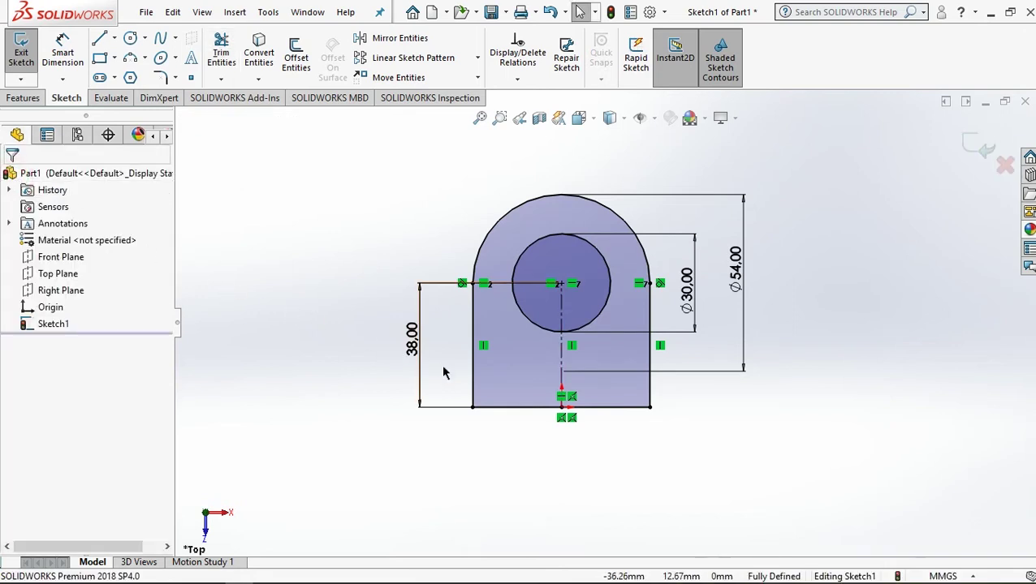
Extrude the lug outline 9 mm in the reversed direction as Boss-Extrude1.
left_click(23, 97)
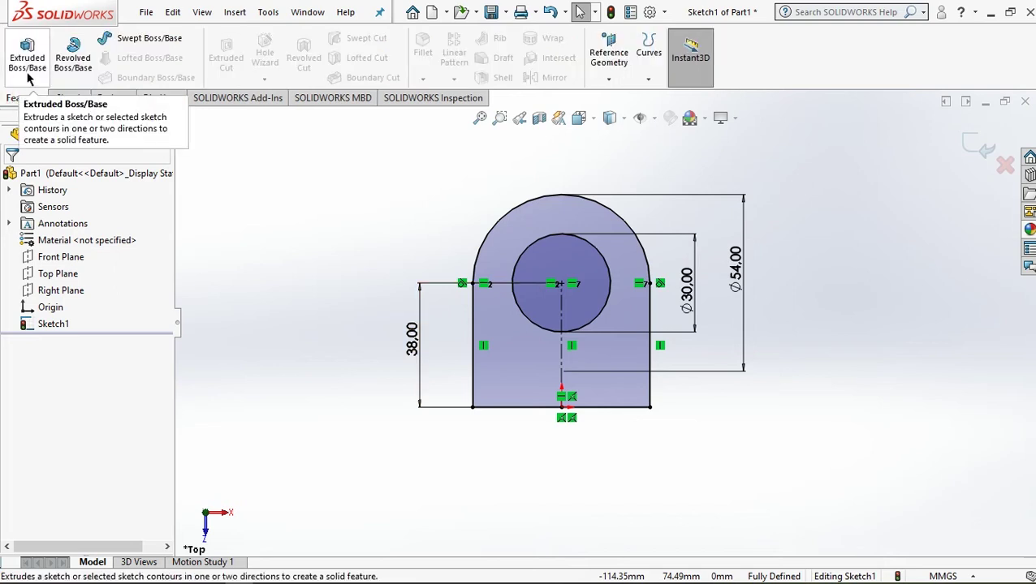
left_click(32, 57)
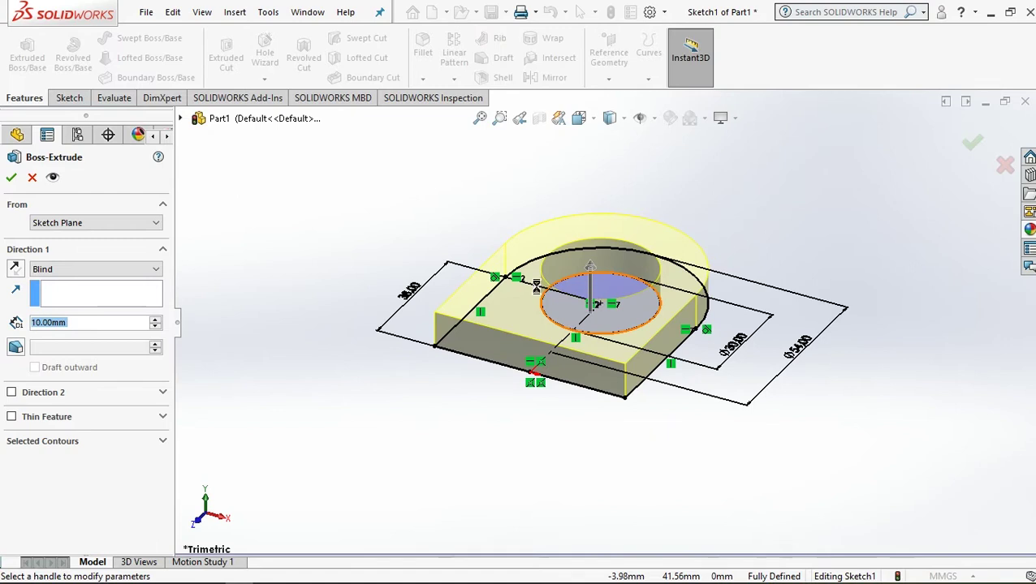
left_click(15, 268)
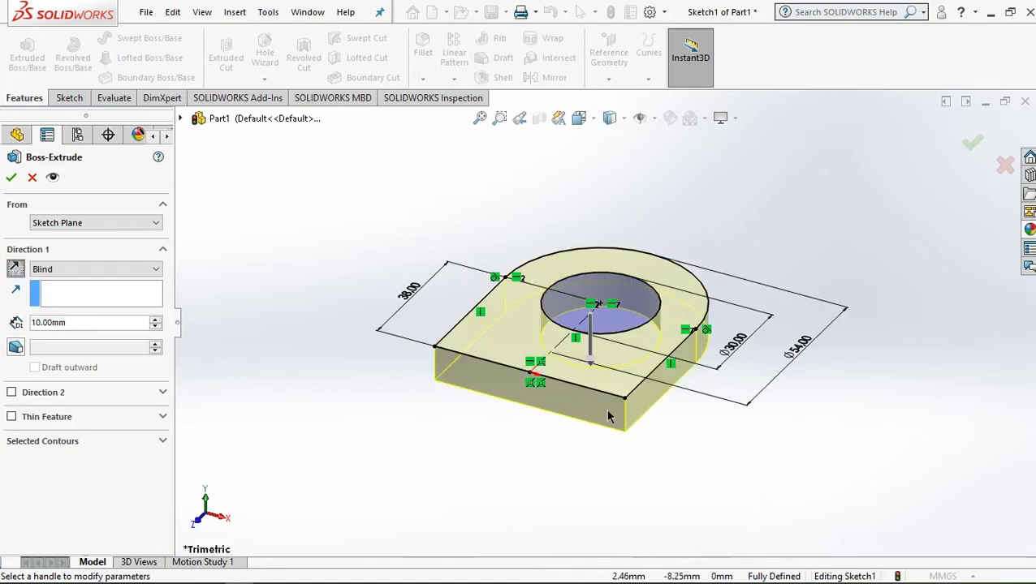
double_click(63, 322)
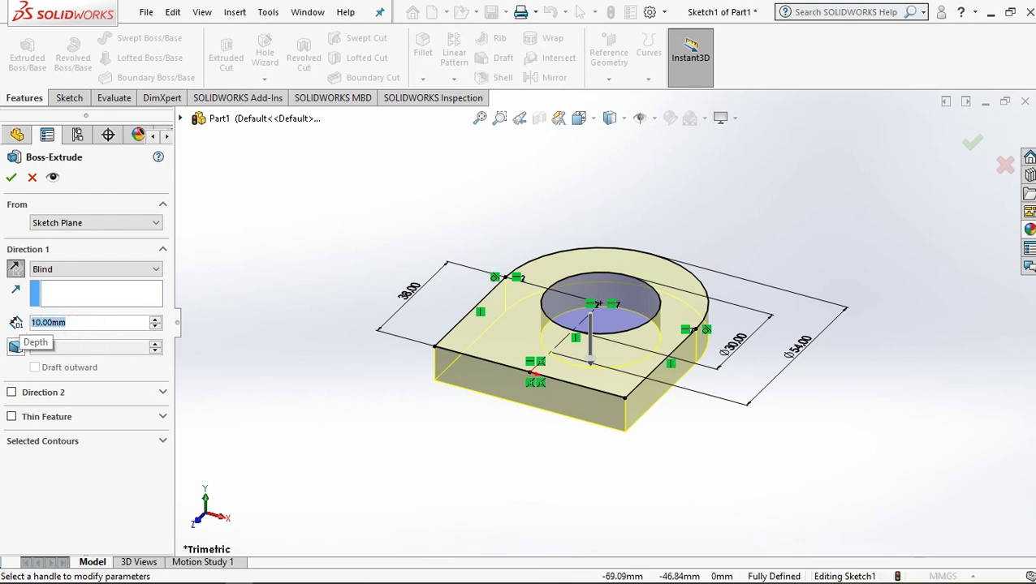
type("9")
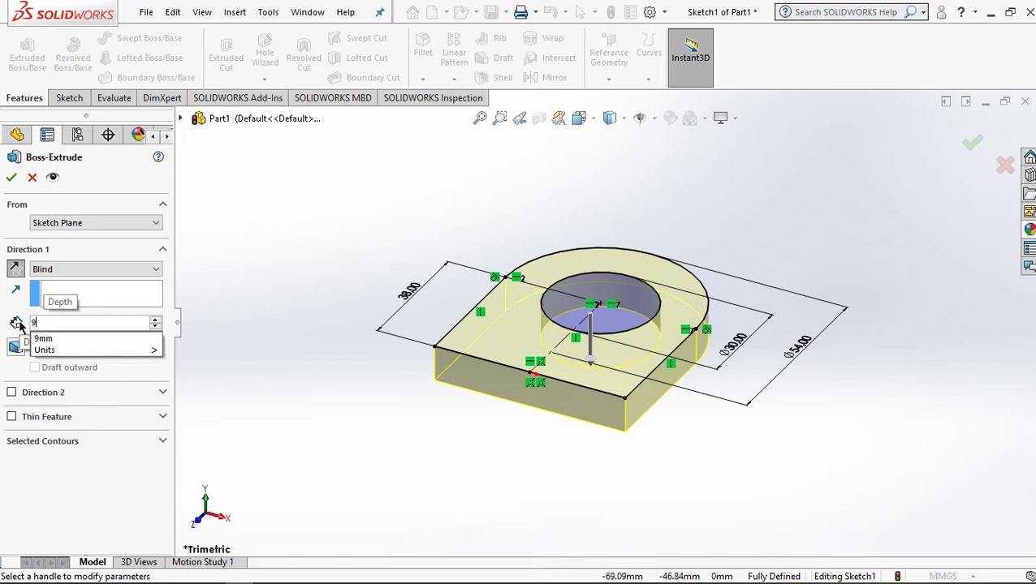
left_click(10, 178)
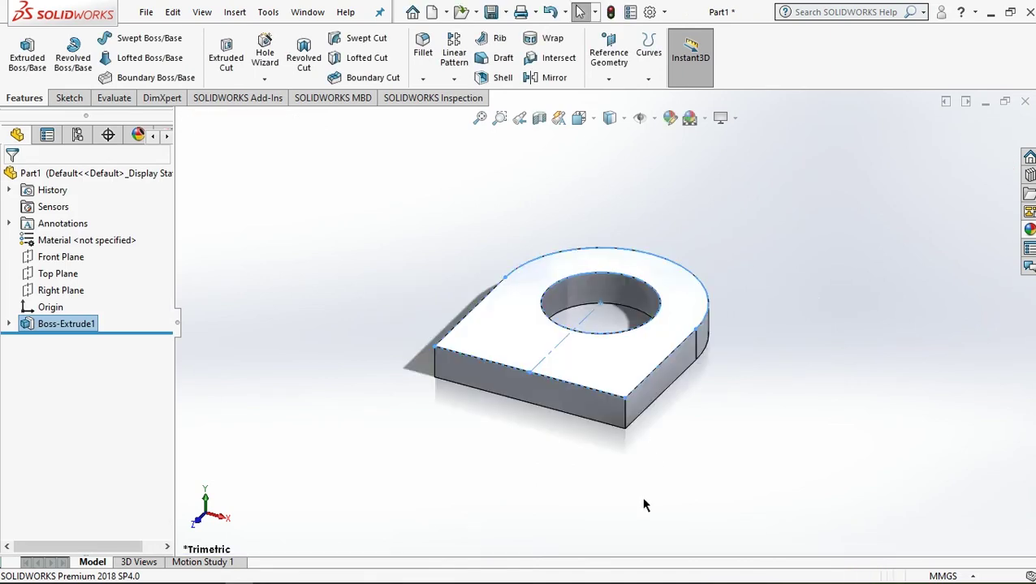
middle_click_drag(630, 490, 632, 425, "ctrl")
Orient the view normal to the plate's front face and centre it on screen.
left_click(626, 432)
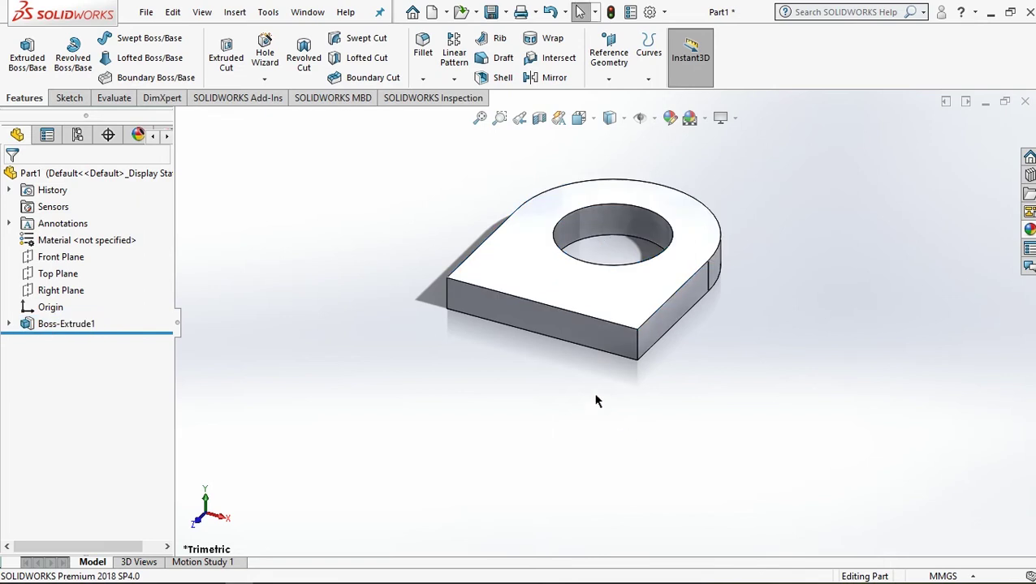
left_click(563, 329)
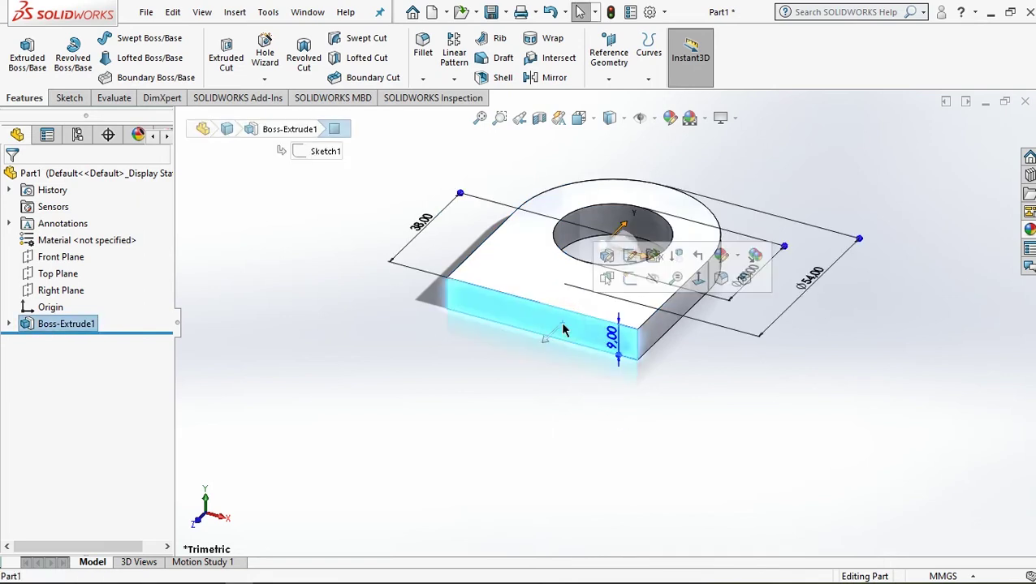
right_click(586, 329)
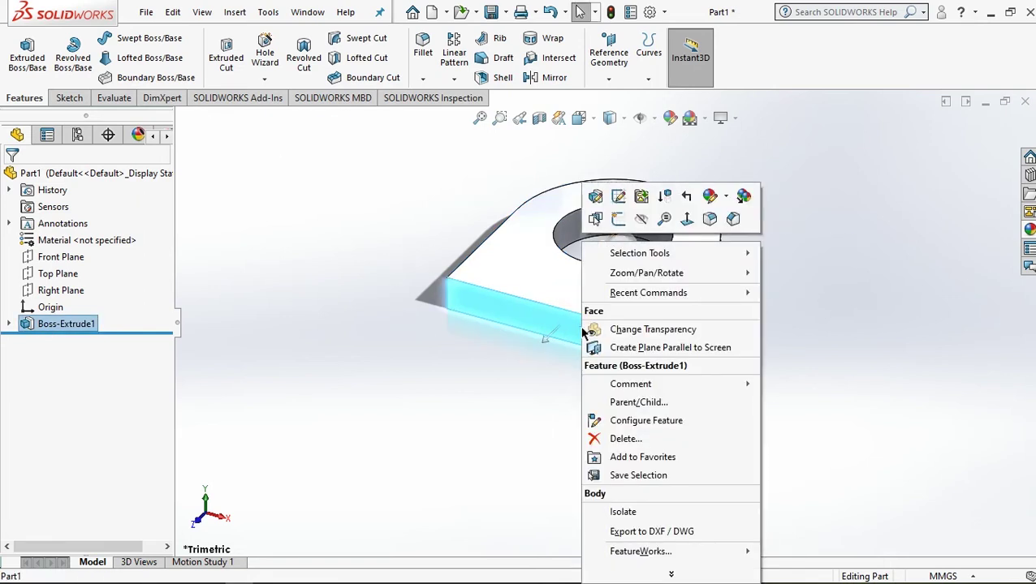
left_click(686, 220)
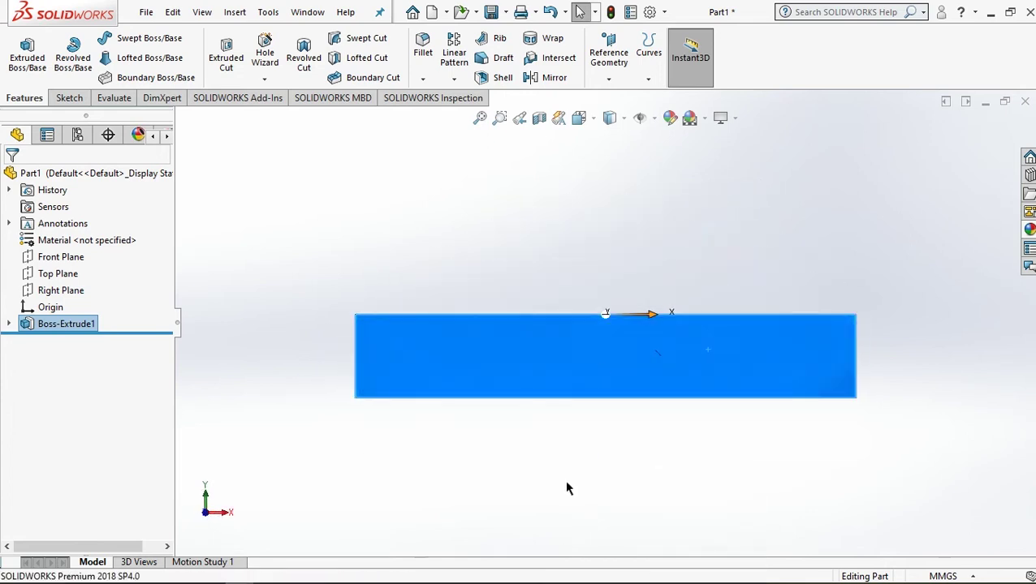
scroll(567, 487, "up", 3)
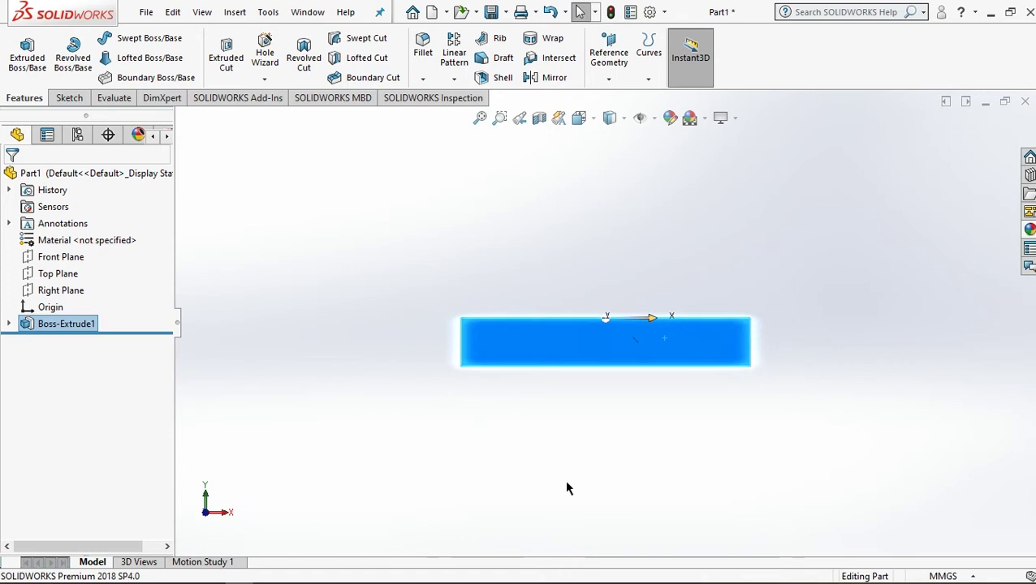
middle_click_drag(611, 481, 558, 365, "ctrl")
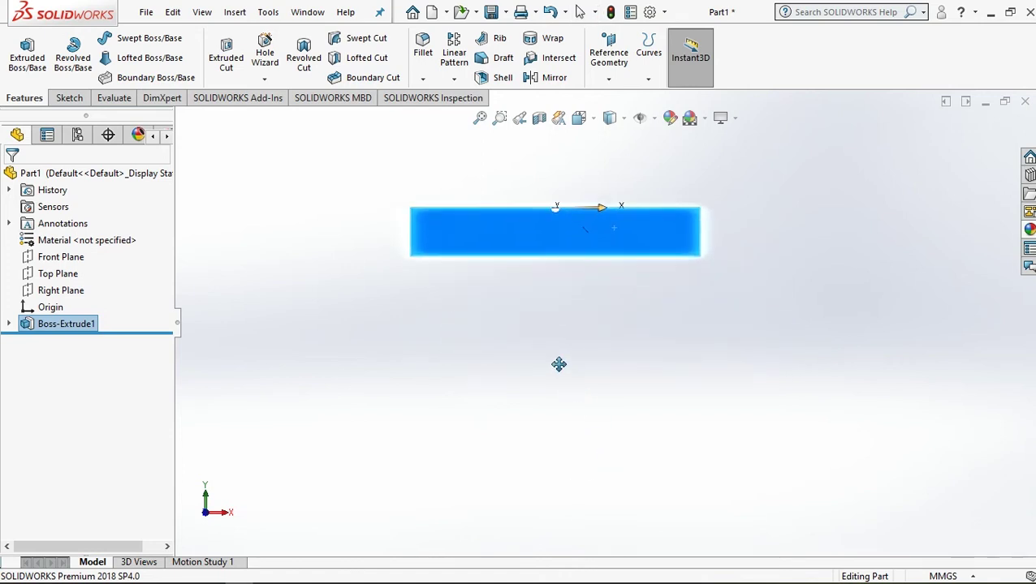
left_click(66, 97)
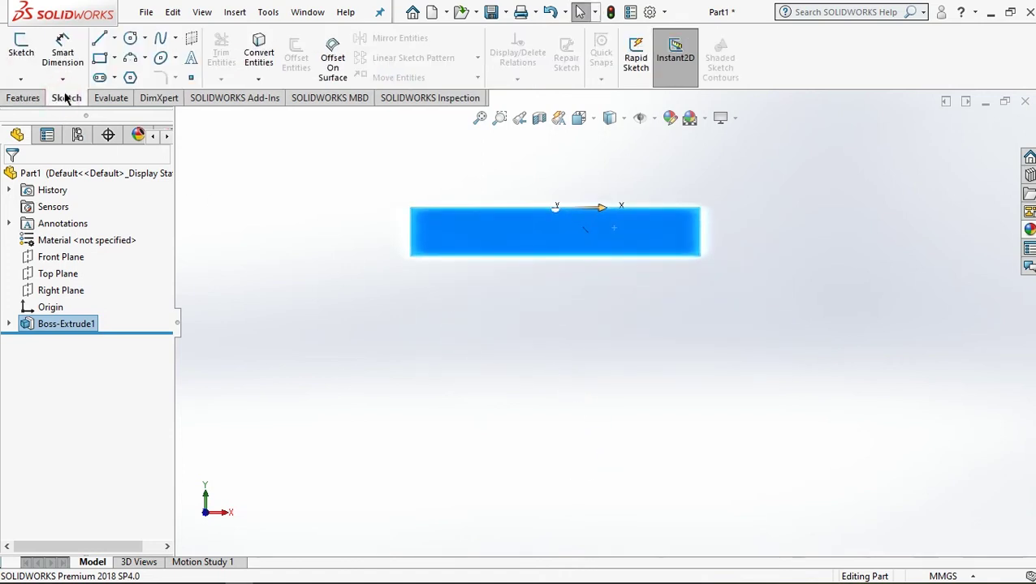
Draw a corner rectangle from the face's top-left corner to well below the plate.
left_click(99, 62)
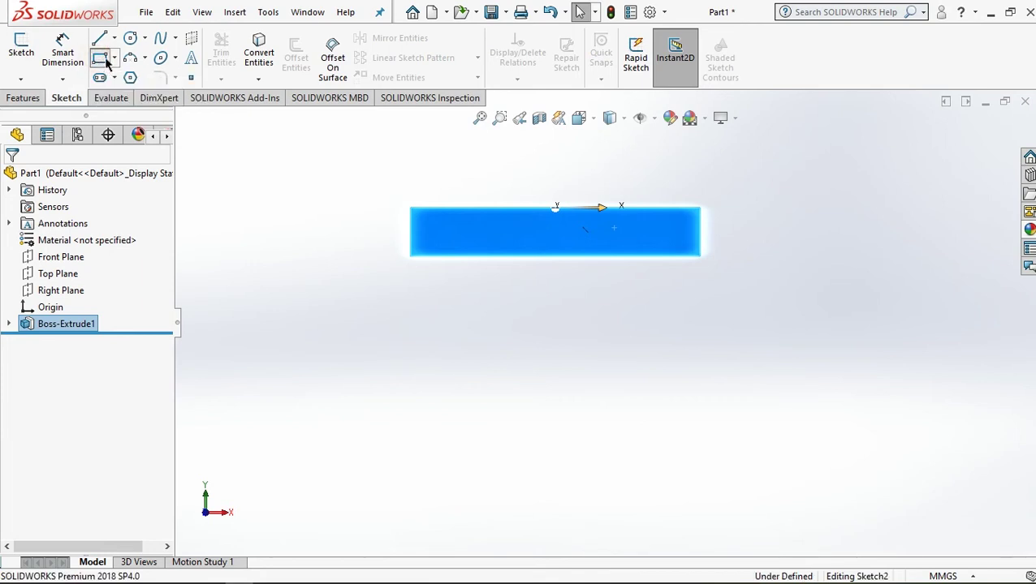
left_click(410, 210)
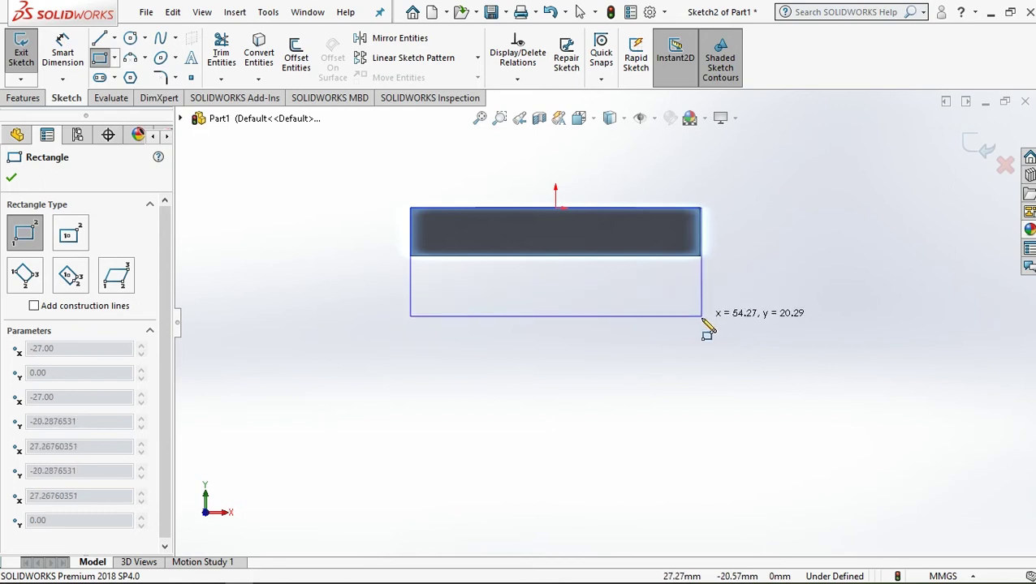
scroll(706, 324, "down", 2)
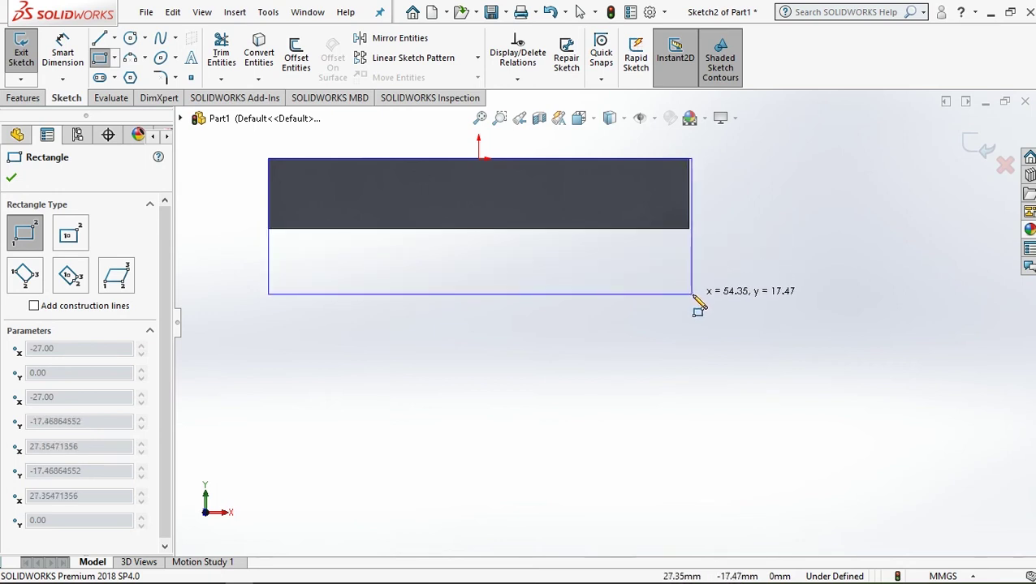
scroll(694, 301, "down", 2)
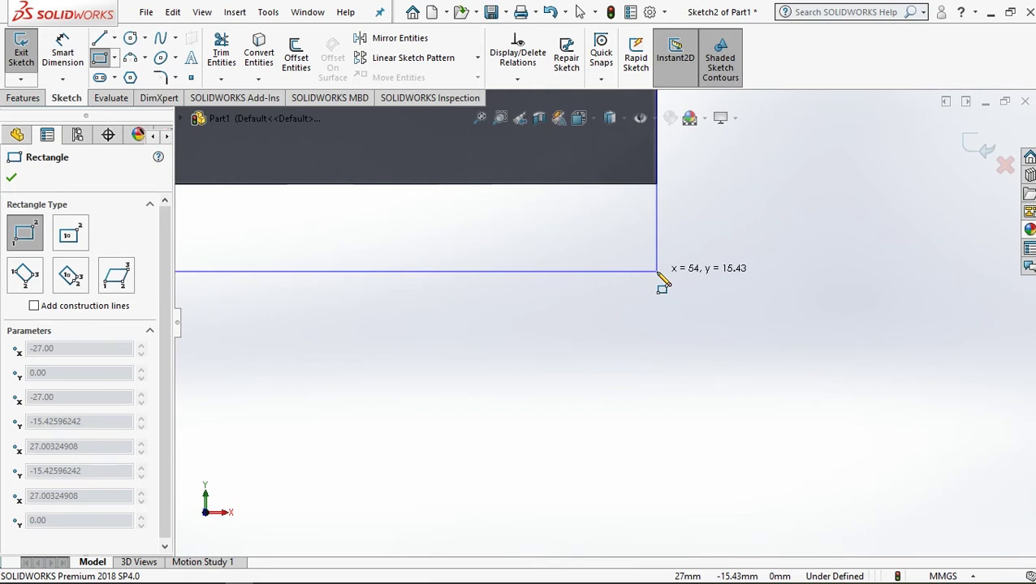
left_click(657, 271)
key("f")
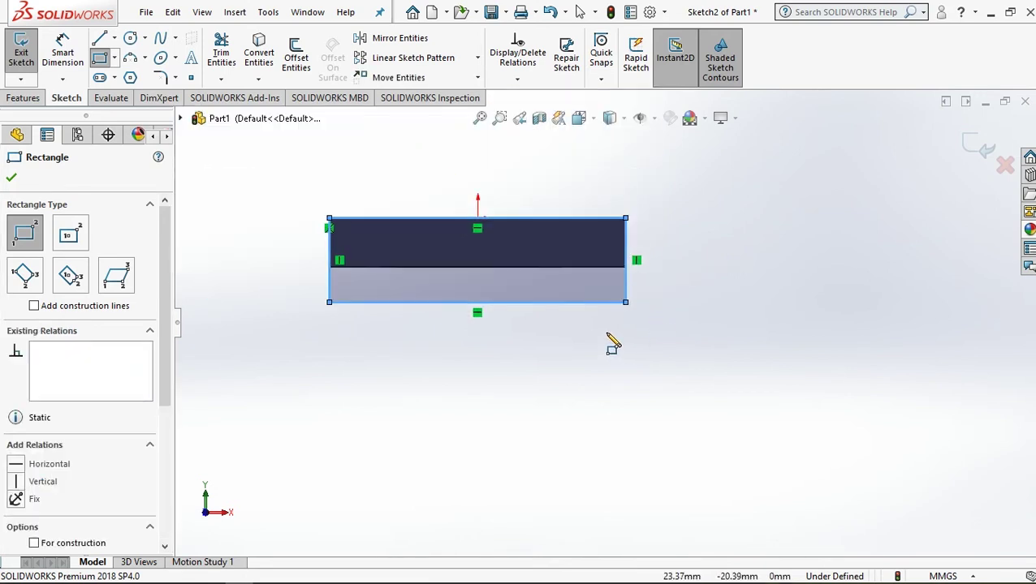
left_click(64, 57)
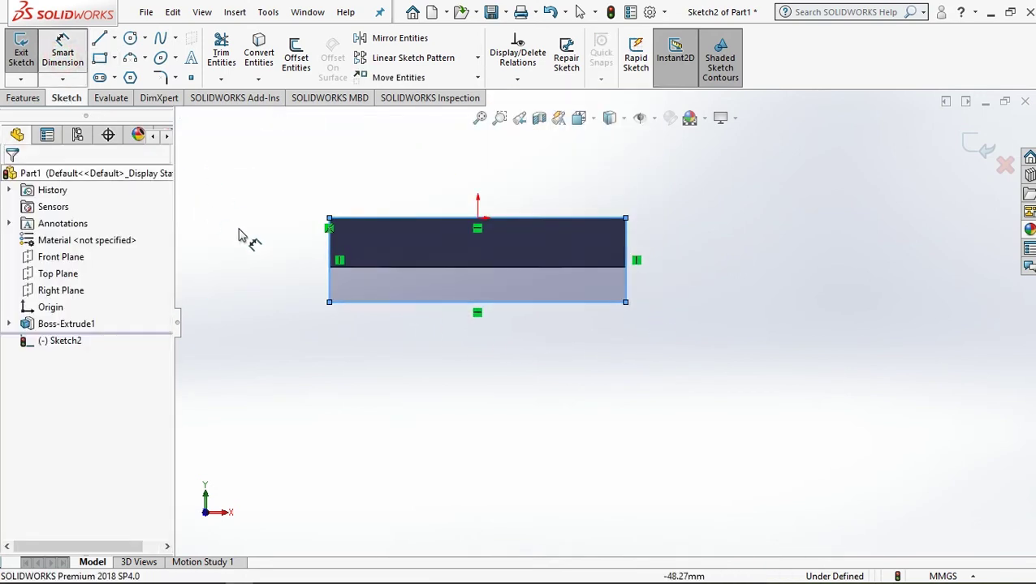
left_click(319, 290)
Dimension the rectangle's left edge to 82 mm, entered as 60+22.
left_click(284, 280)
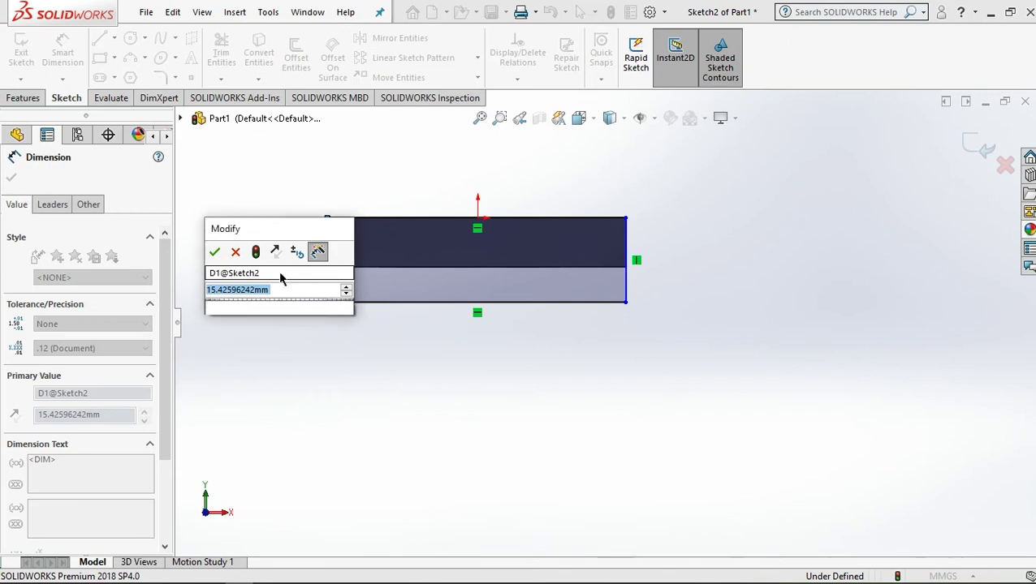
type("60")
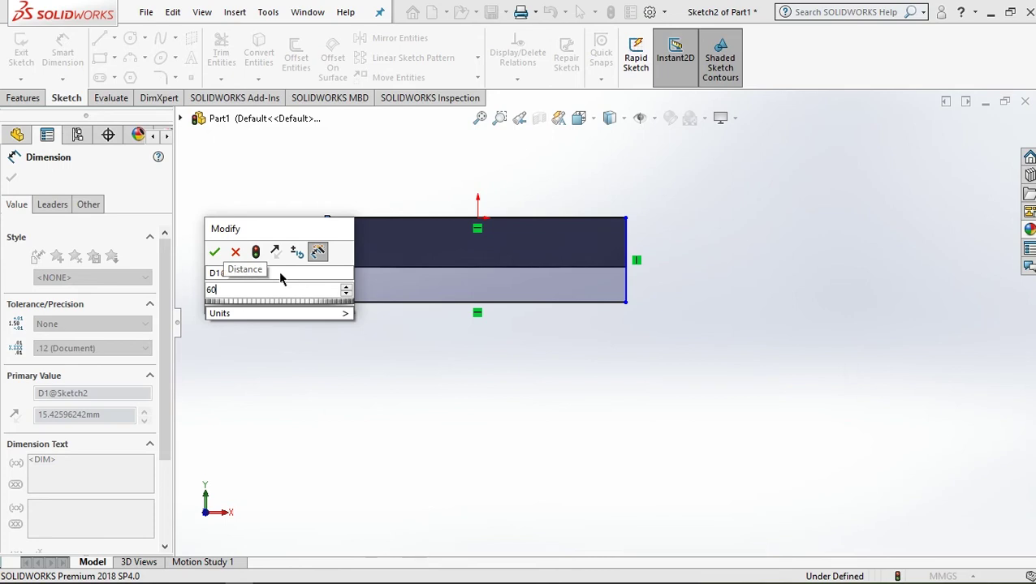
type("+22")
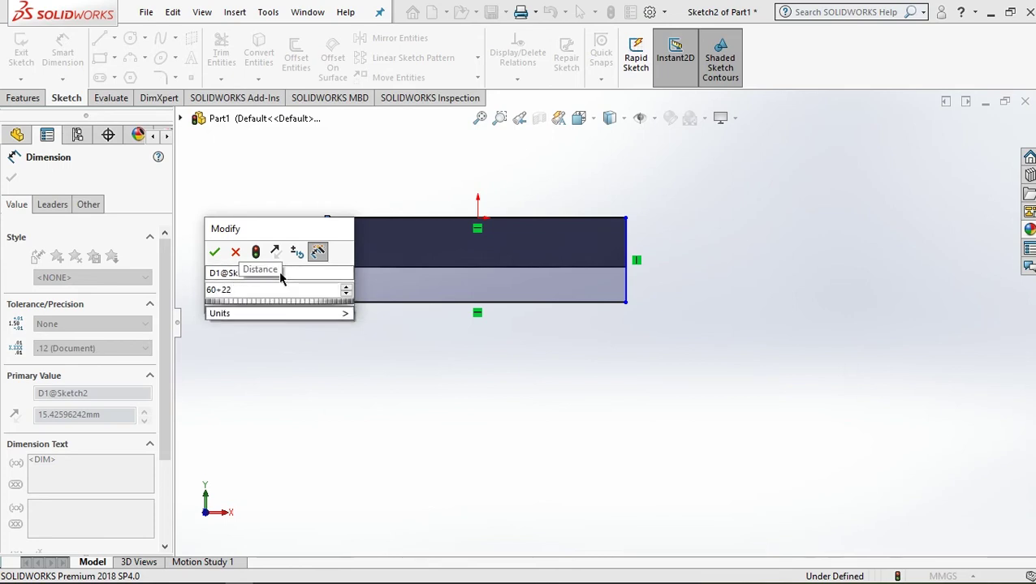
left_click(214, 254)
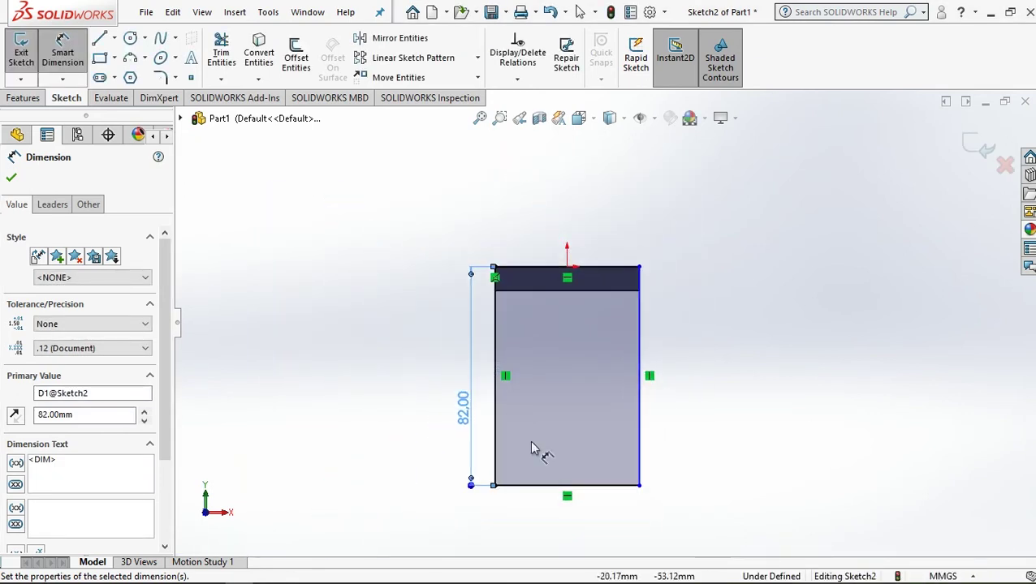
middle_click_drag(605, 528, 568, 446, "ctrl")
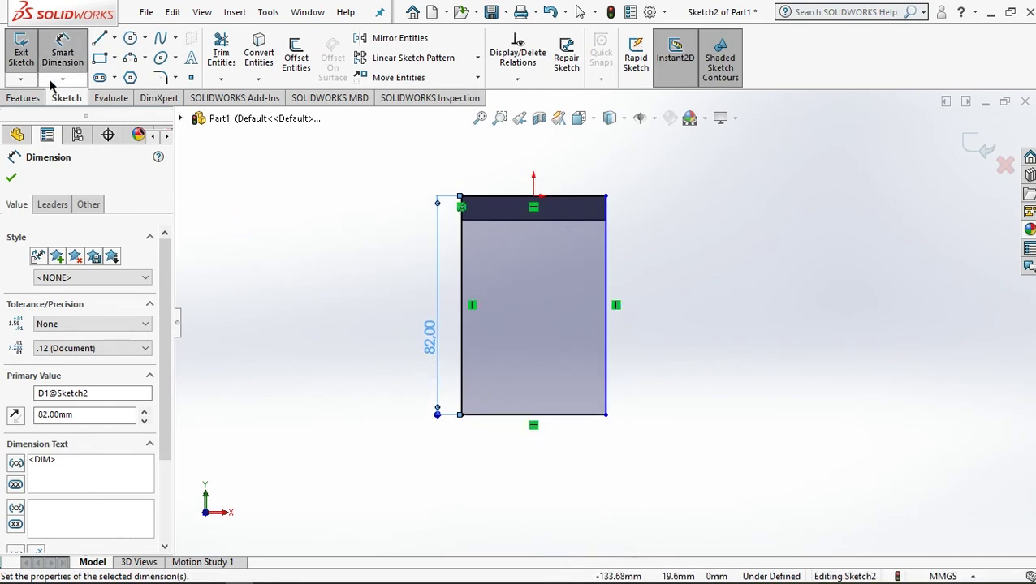
left_click(24, 98)
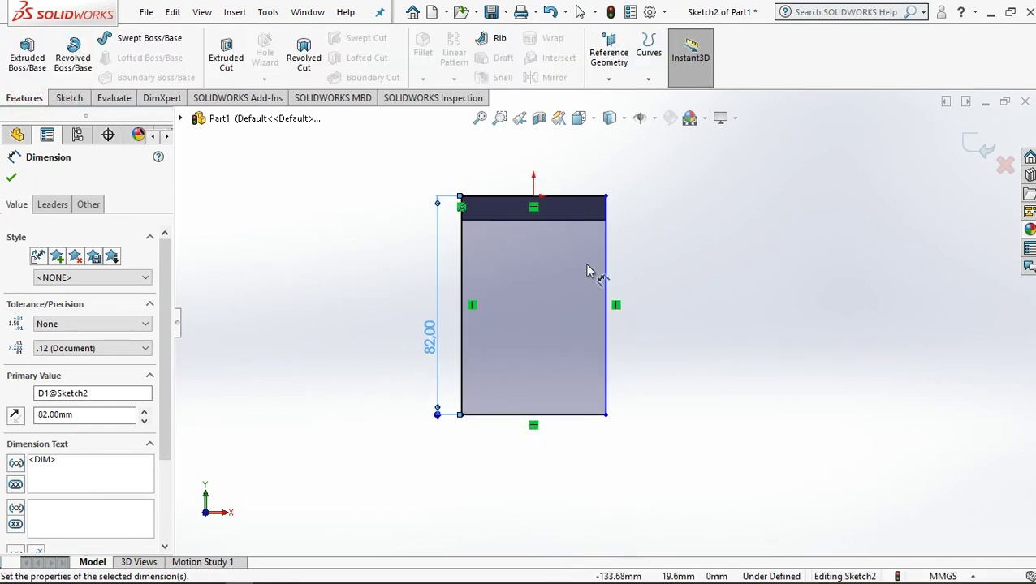
Extrude the 82 mm rectangle 10 mm in the reversed direction as Boss-Extrude2.
mouse_move(669, 313)
middle_mouse_down()
mouse_move(662, 303)
mouse_move(560, 345)
middle_mouse_up()
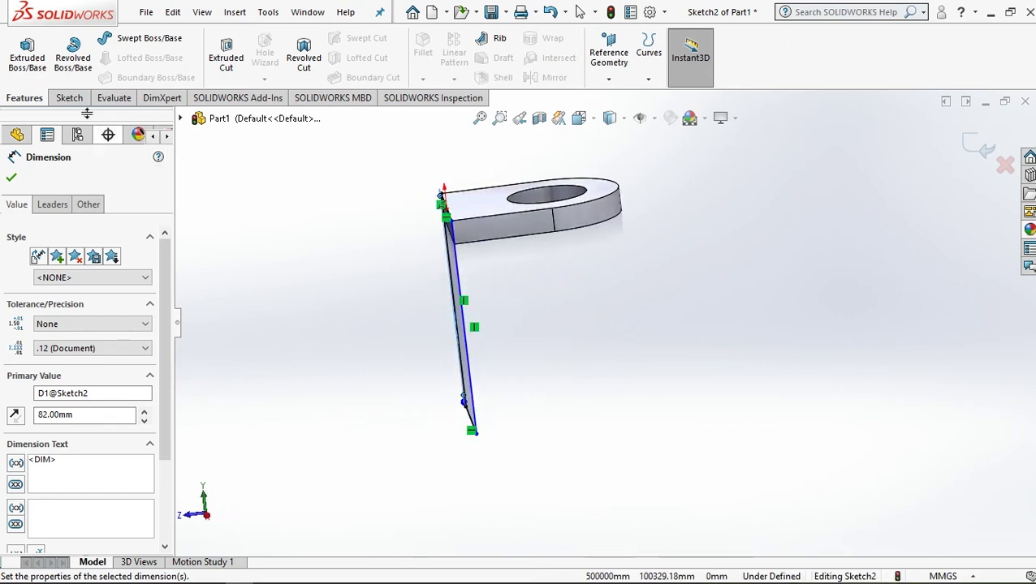
left_click(32, 61)
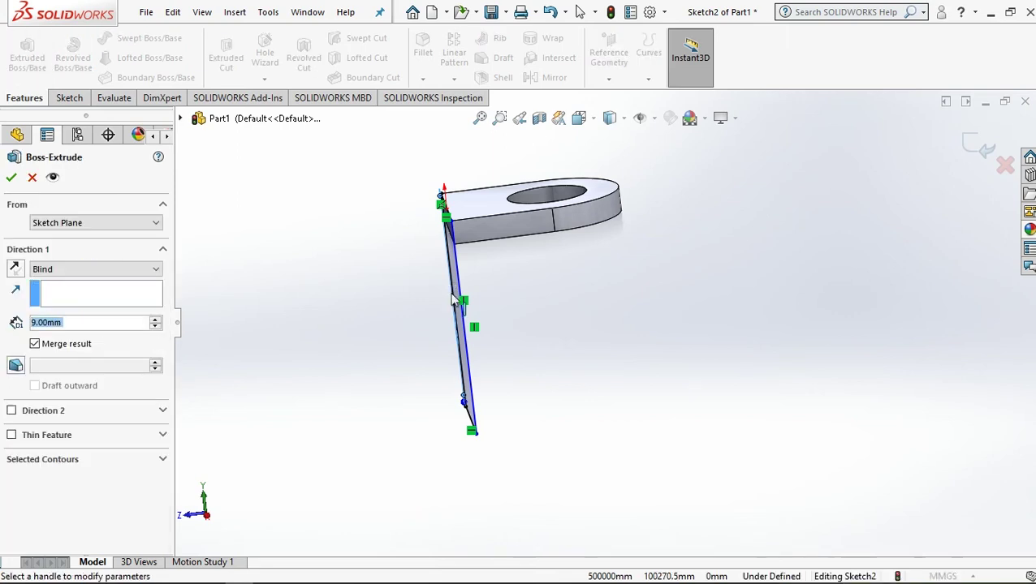
left_click(15, 271)
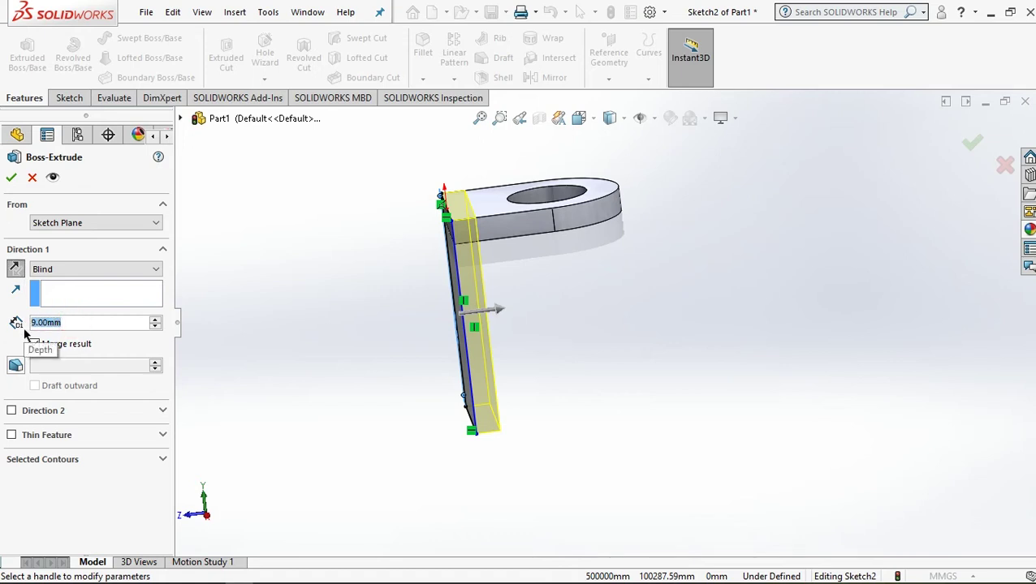
type("1")
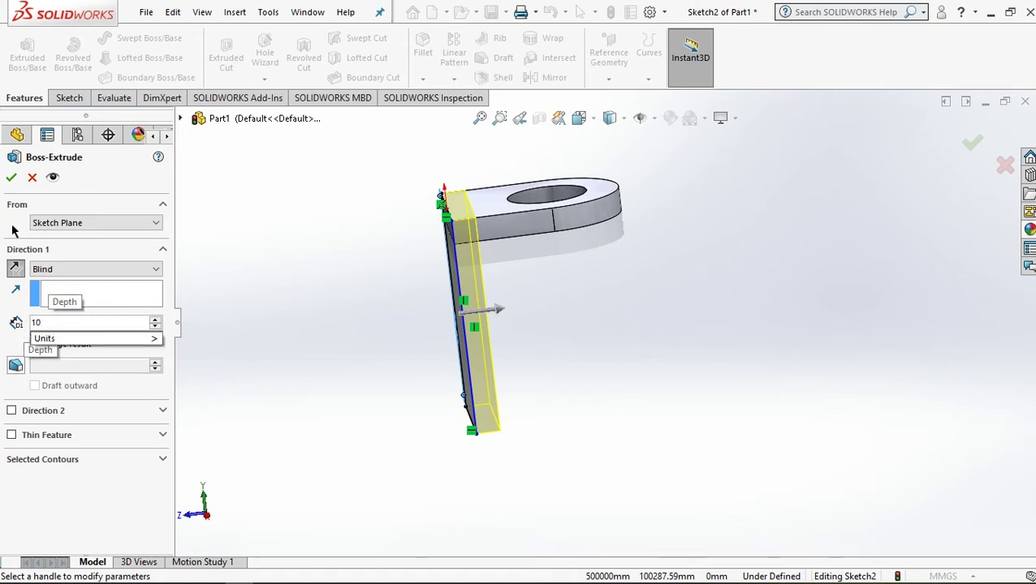
type("0")
key("Return")
left_click(12, 178)
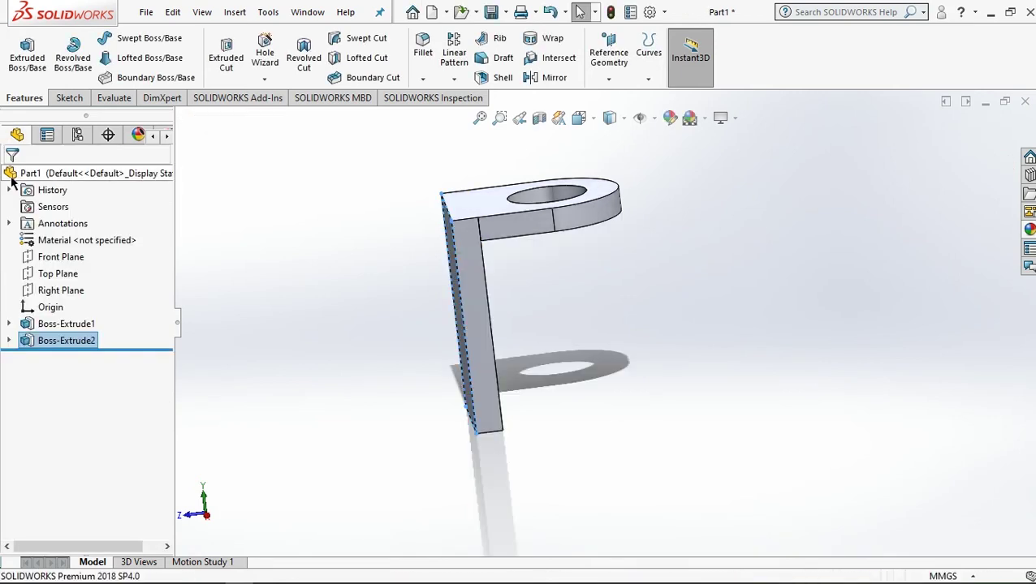
Orbit to the bracket's side face and set the view Normal To that face.
scroll(494, 251, "down", 8)
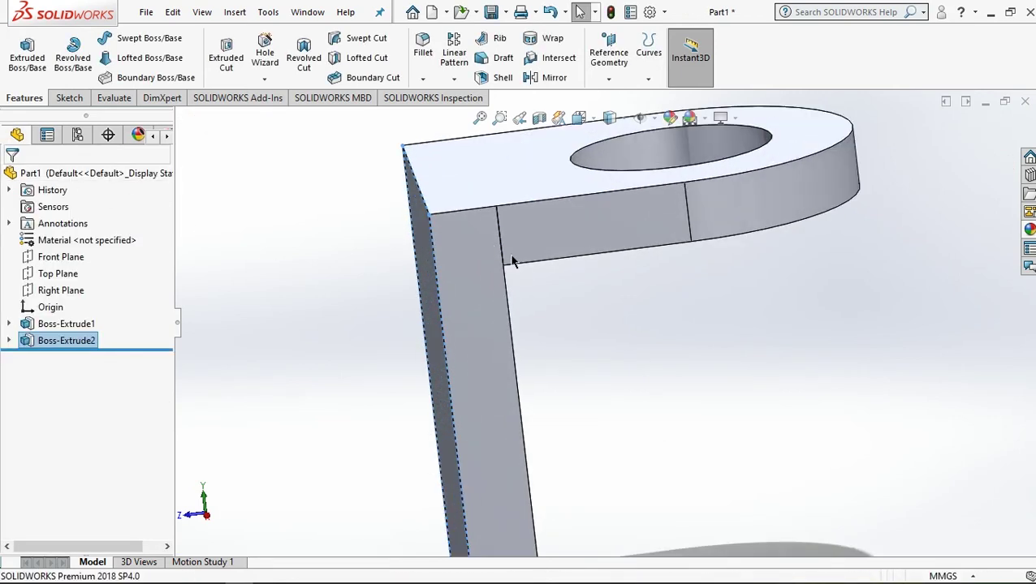
middle_click_drag(480, 258, 520, 292)
scroll(519, 292, "up", 5)
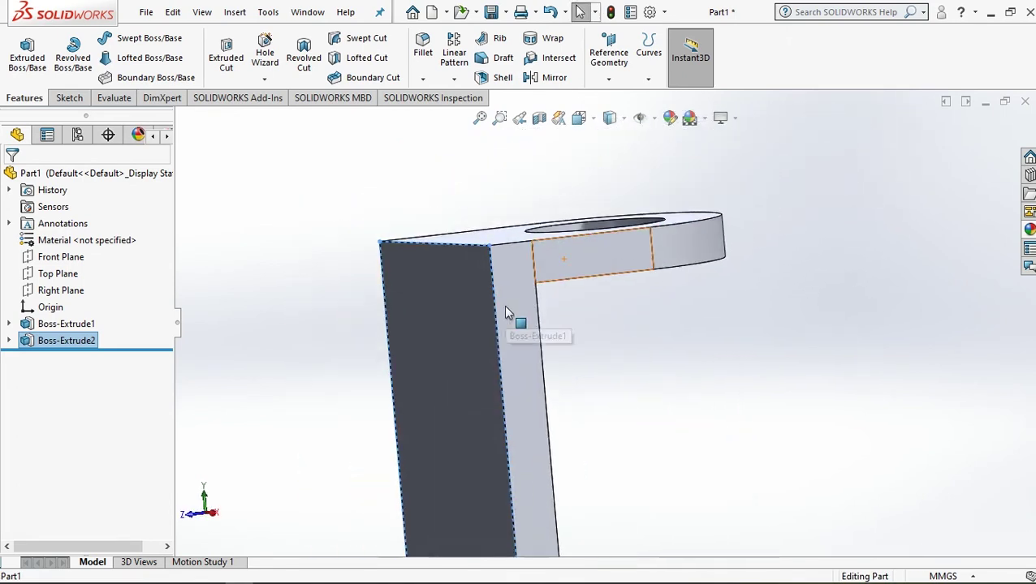
left_click(671, 332)
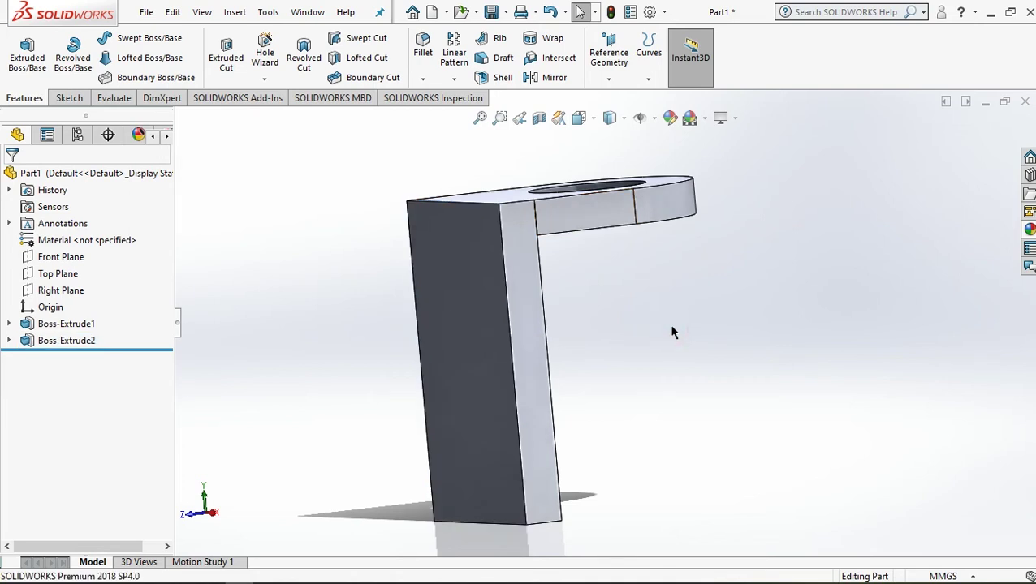
middle_click_drag(438, 335, 686, 316)
left_click(686, 317)
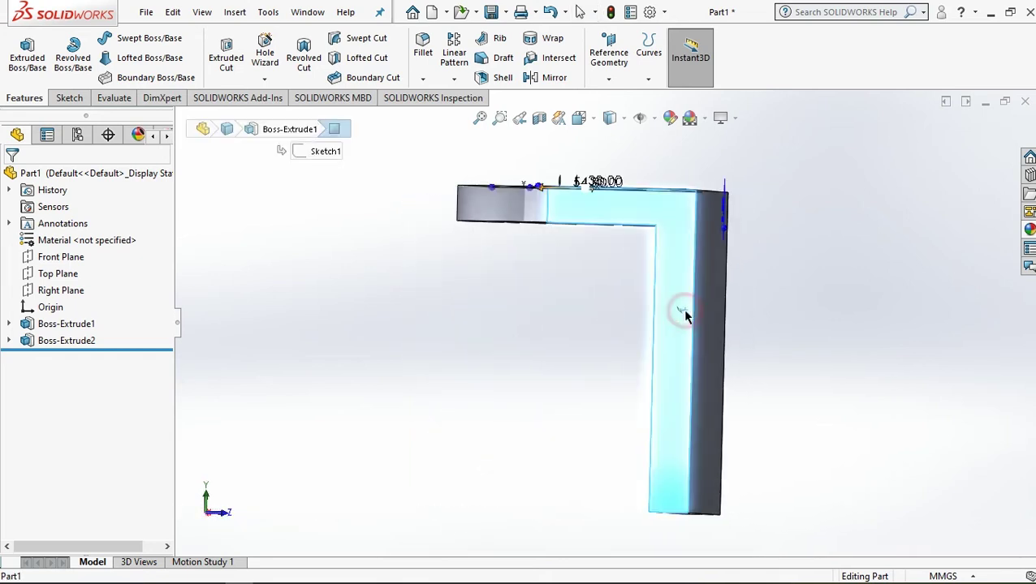
right_click(684, 286)
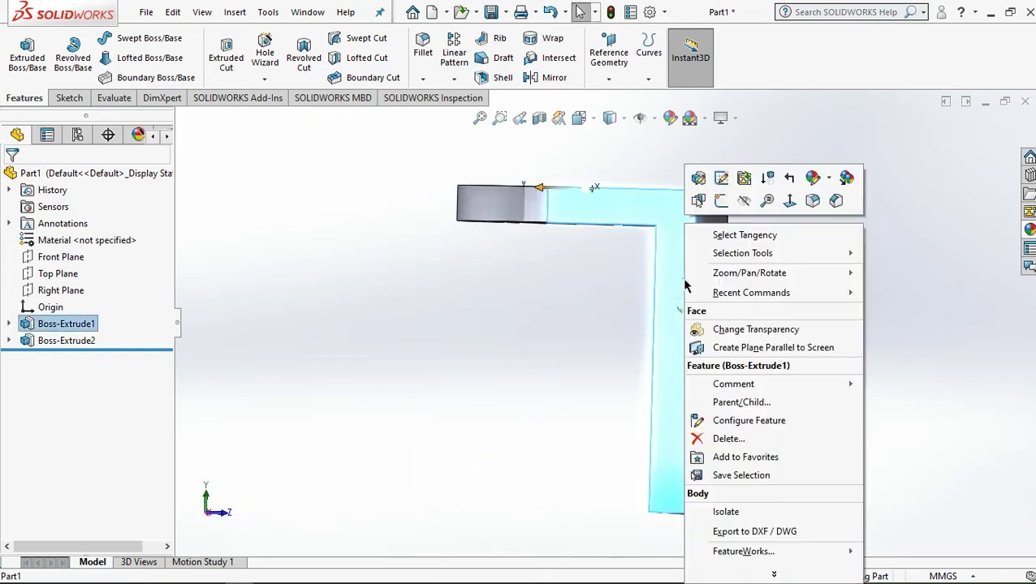
left_click(787, 199)
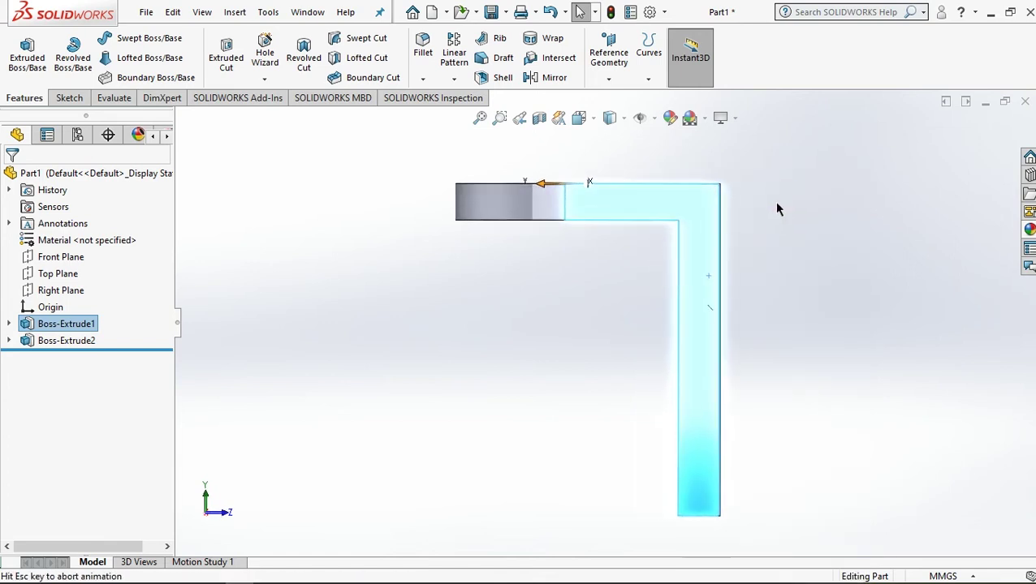
right_click(694, 247)
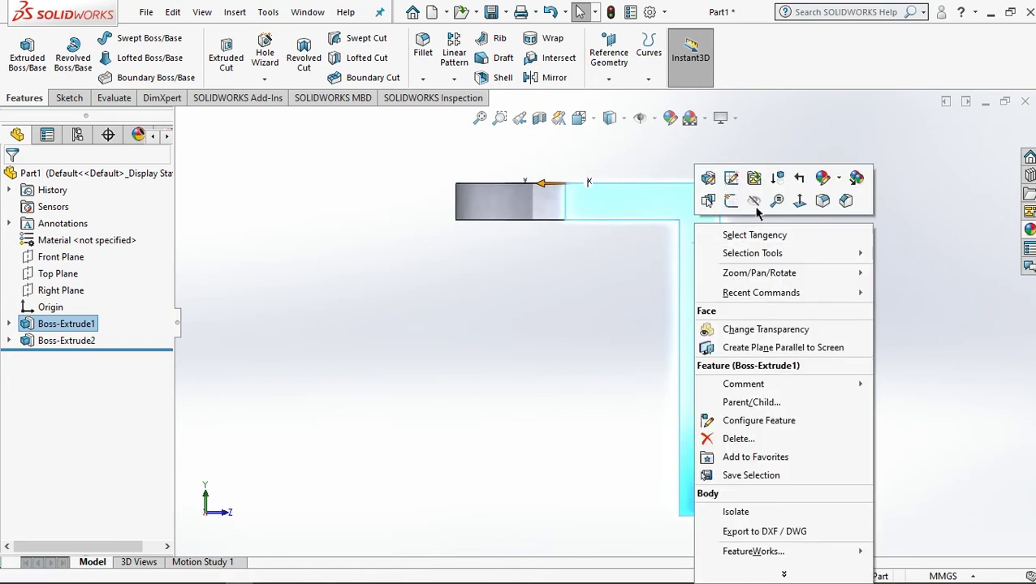
left_click(799, 201)
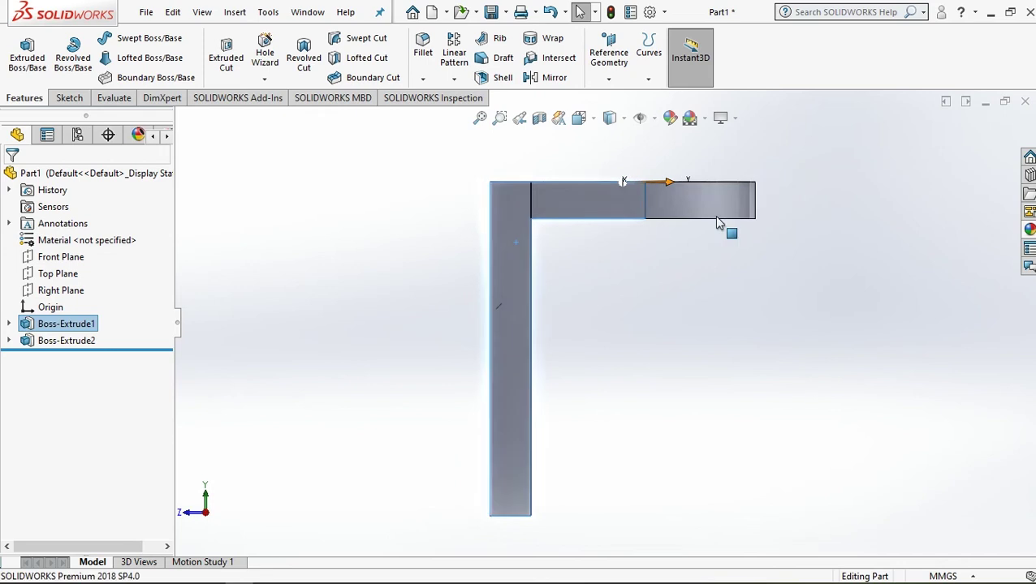
Sketch a circle on the side face, left of the vertical leg.
left_click(68, 98)
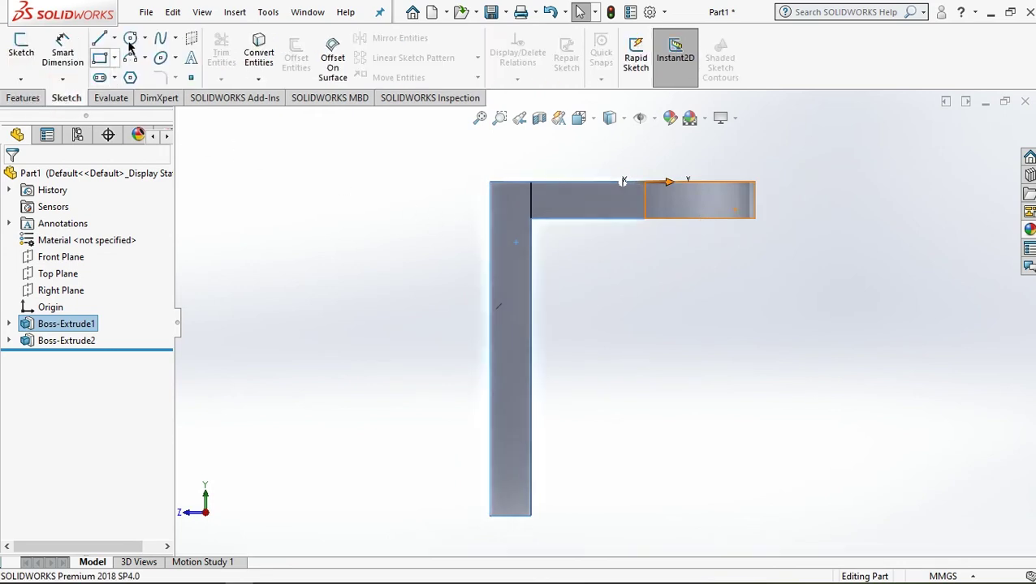
left_click(131, 39)
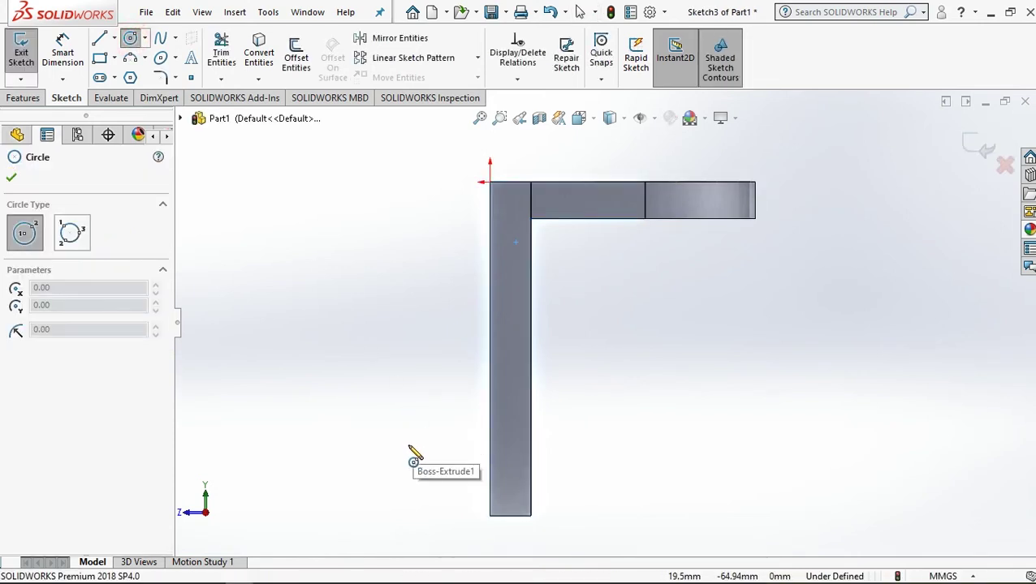
left_click_drag(393, 436, 414, 457)
Dimension the circle's diameter to 19 mm.
left_click(62, 50)
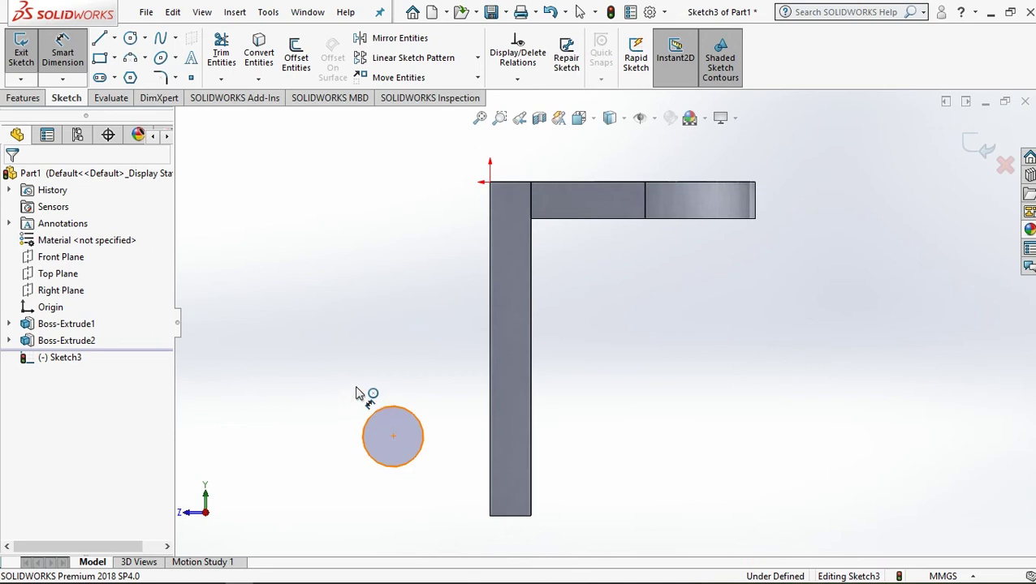
left_click(372, 415)
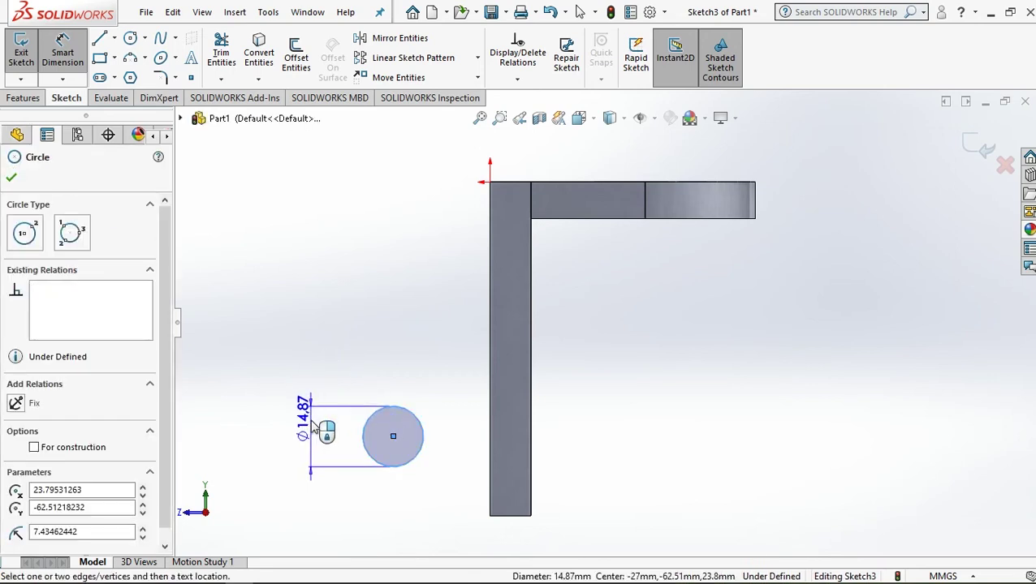
left_click(311, 432)
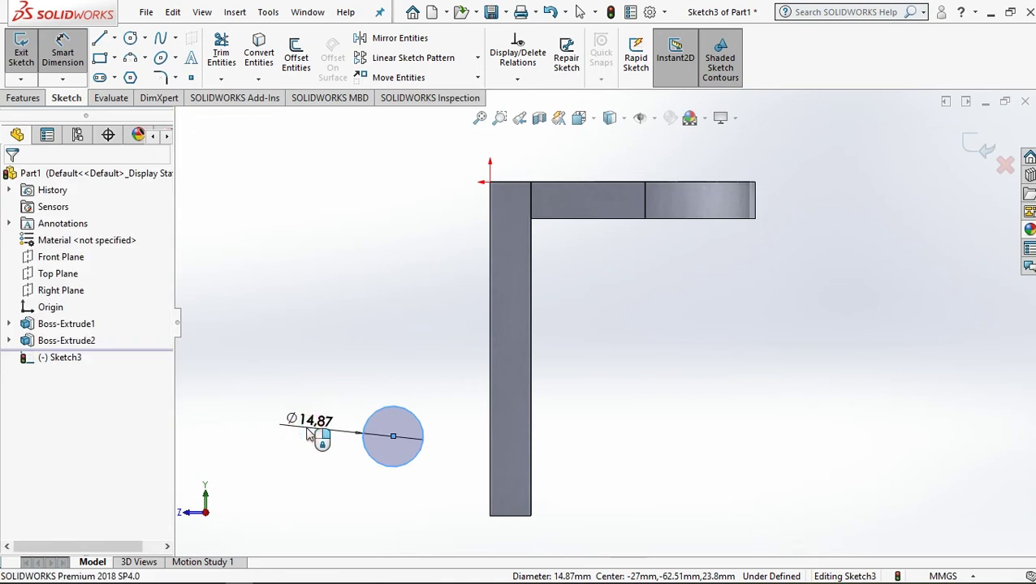
type("19")
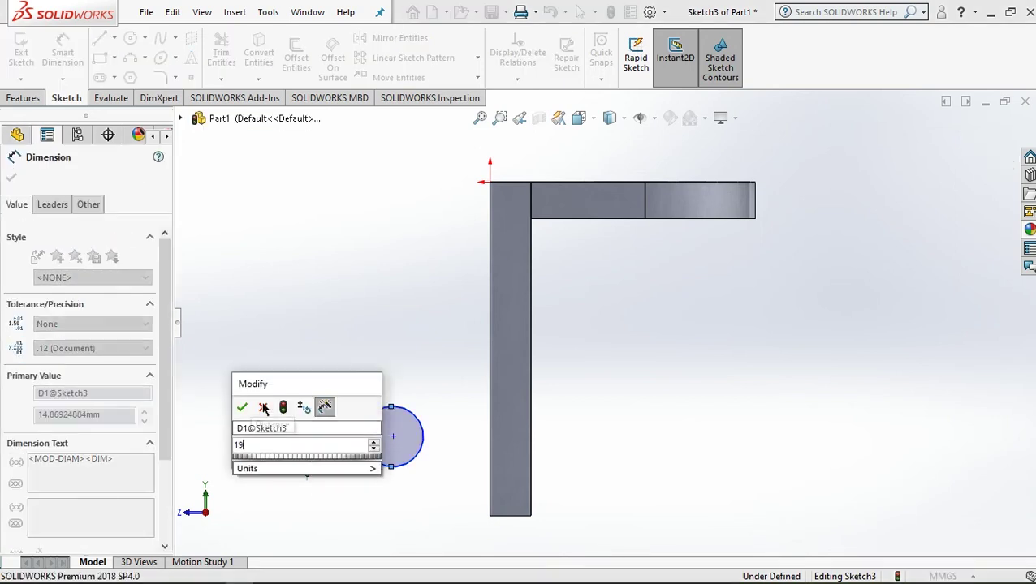
left_click(242, 407)
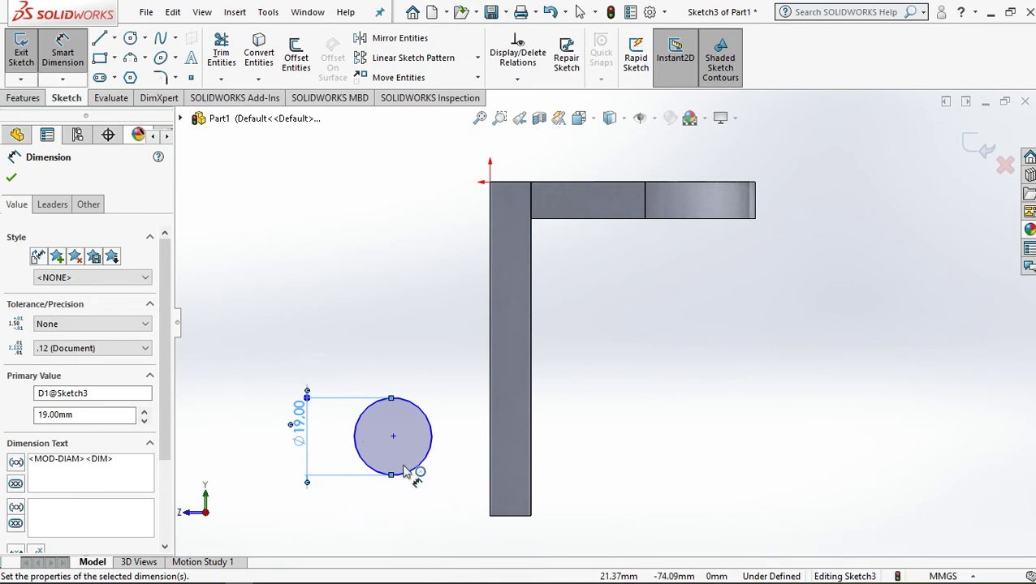
left_click(393, 439)
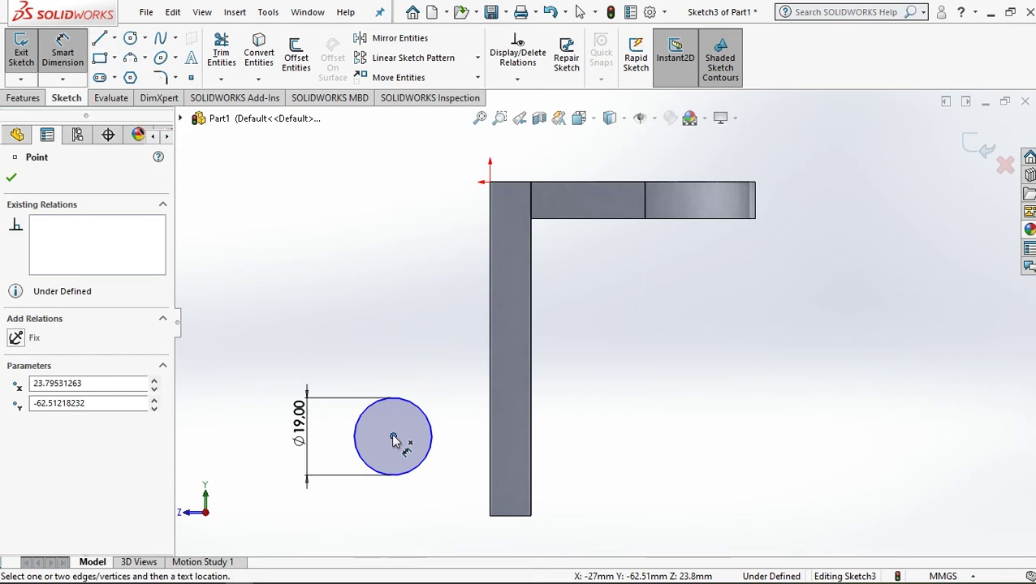
Dimension the circle centre 31 mm (25+6) horizontally from the leg's left edge.
left_click(493, 436)
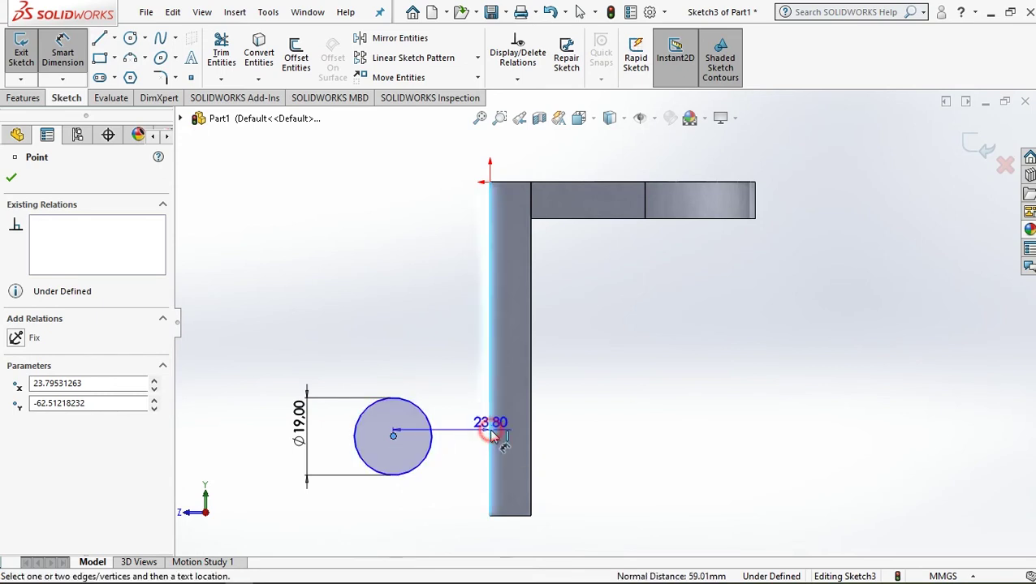
left_click(461, 556)
key("z")
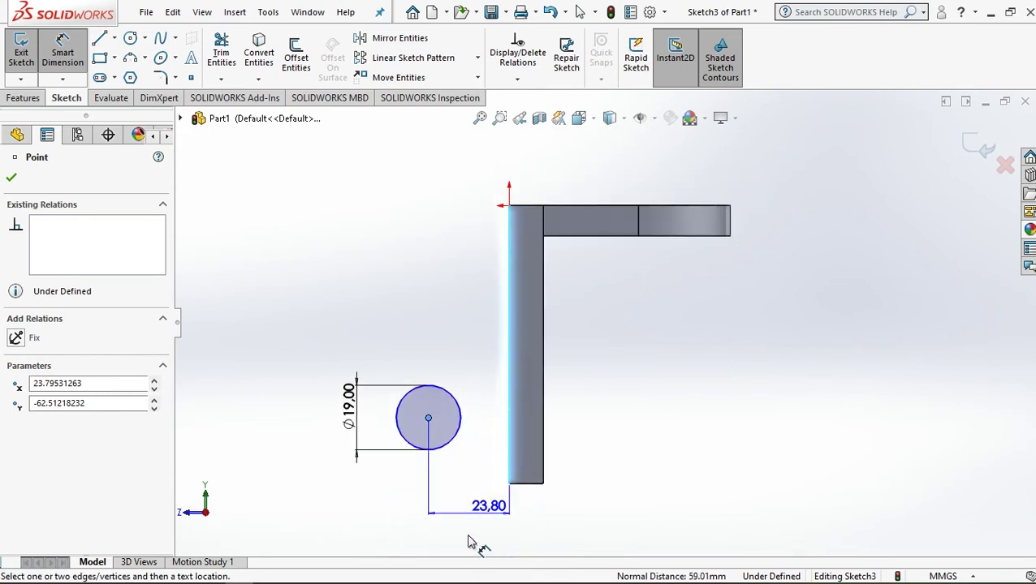
left_click(469, 546)
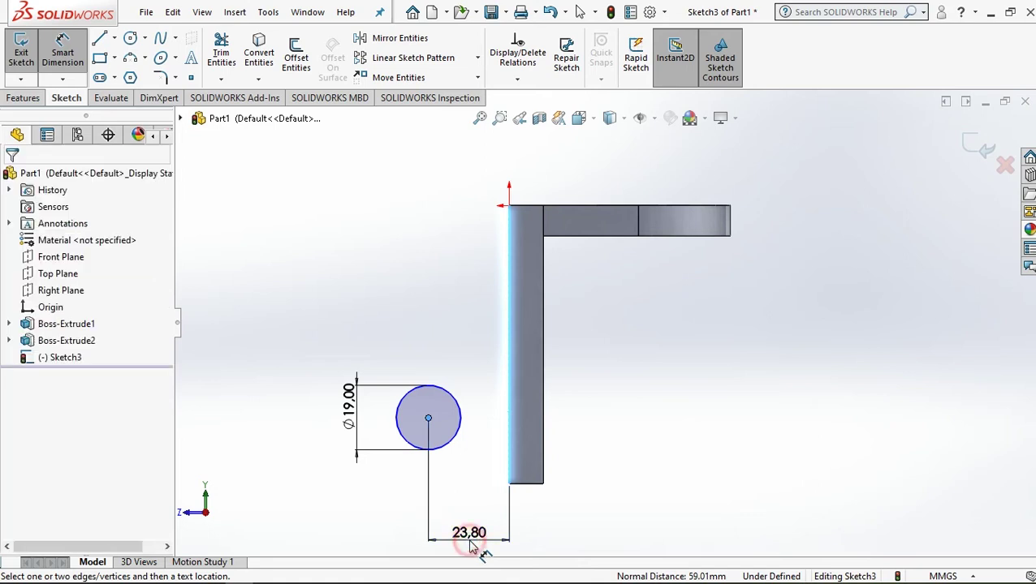
left_click(470, 545)
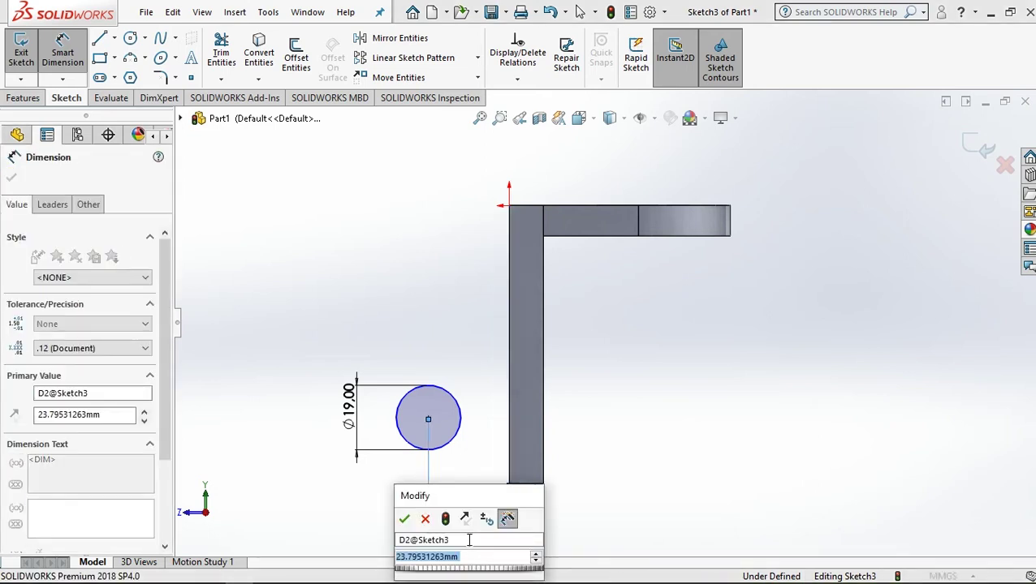
type("2")
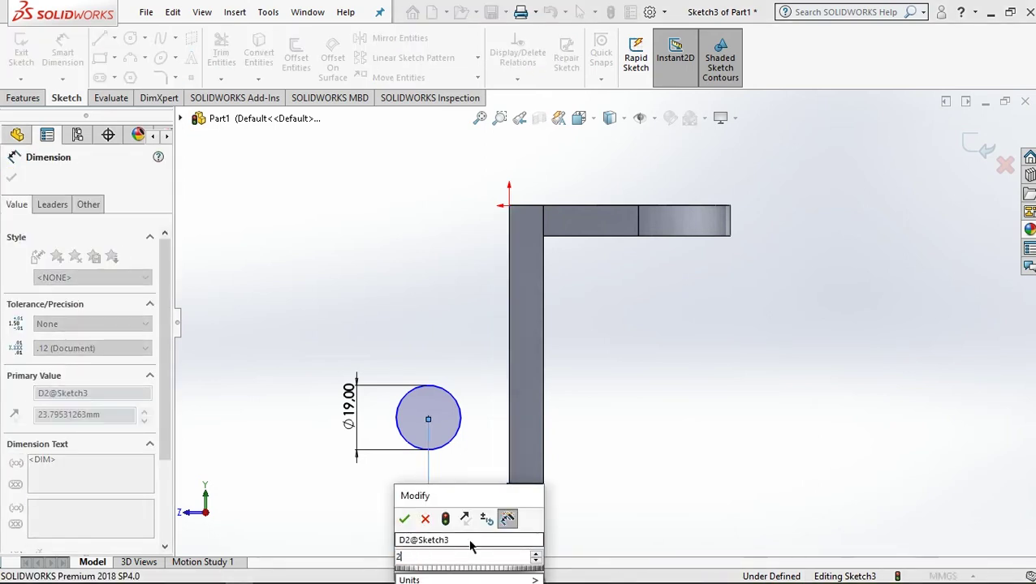
type("5+")
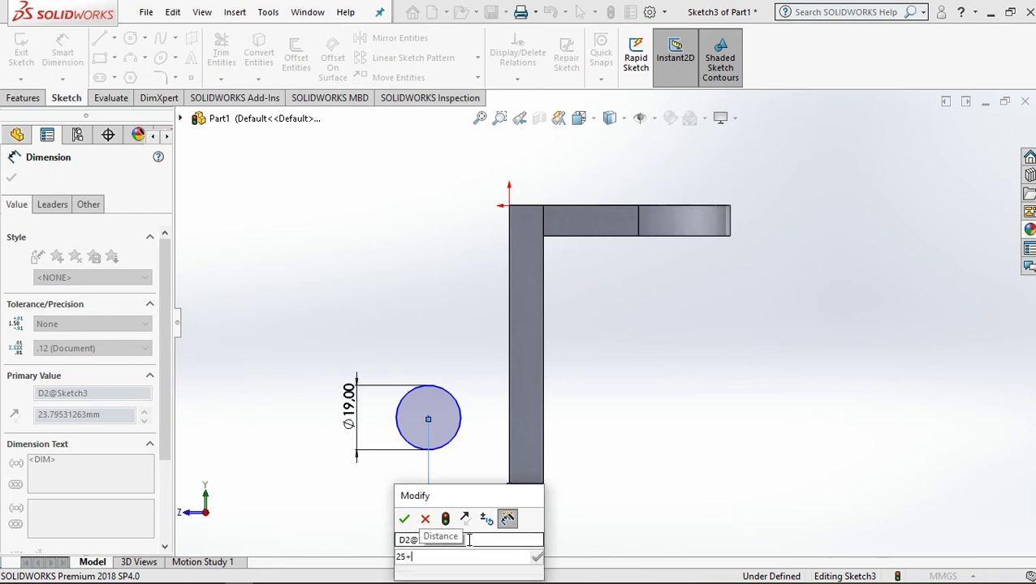
type("6")
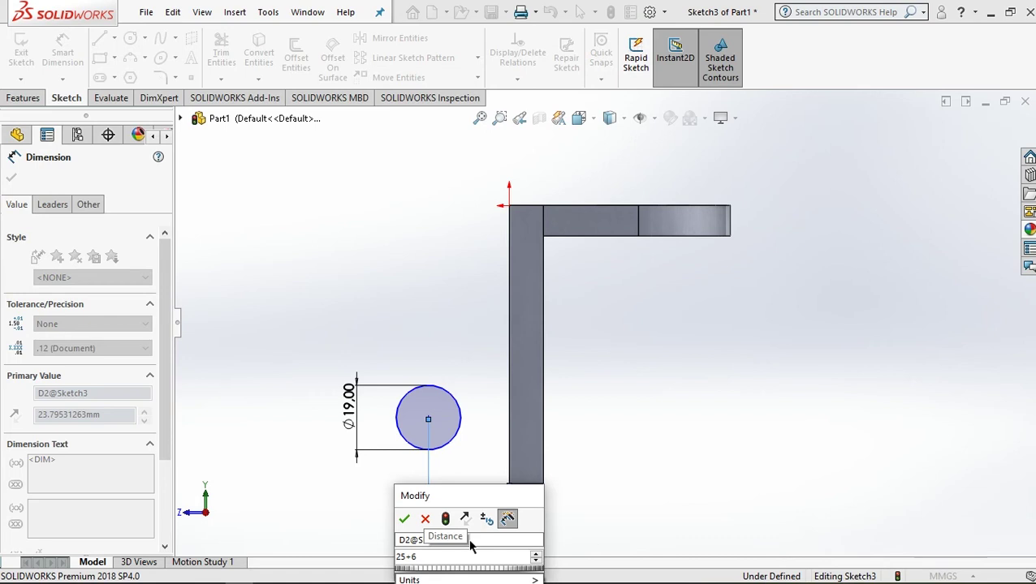
left_click(405, 519)
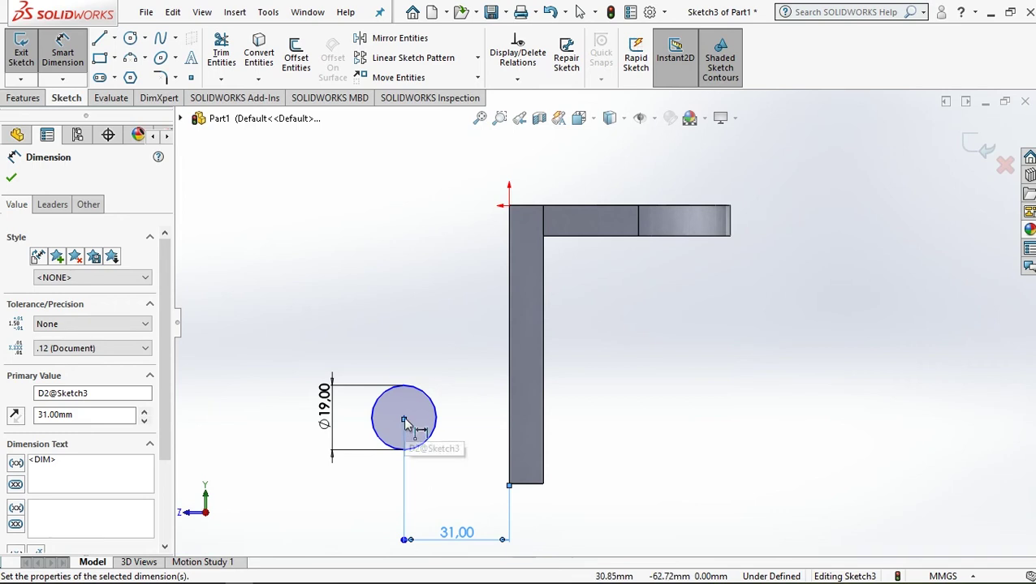
Dimension the circle centre 22 mm above the bar's bottom edge.
left_click(524, 485)
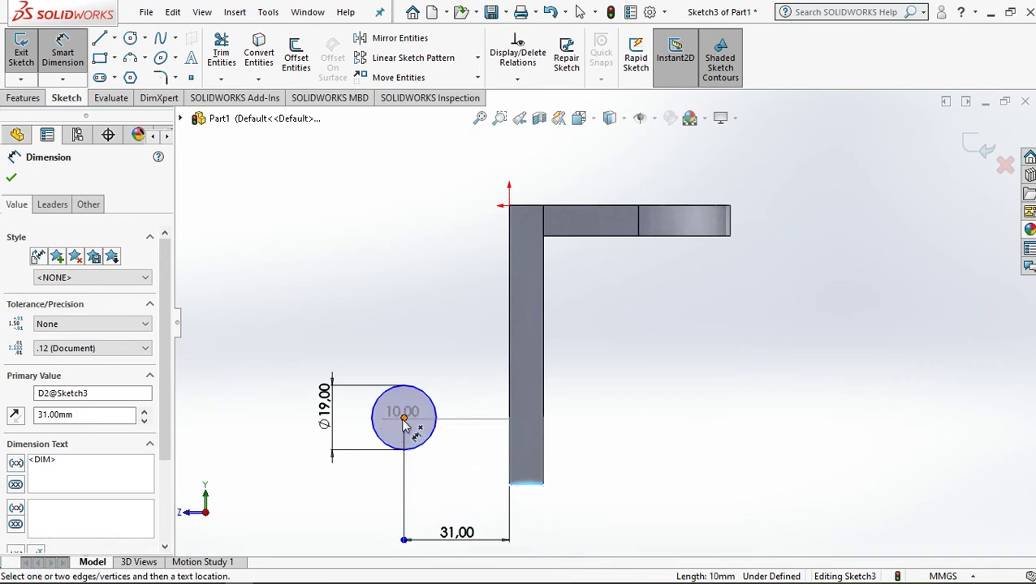
left_click(403, 419)
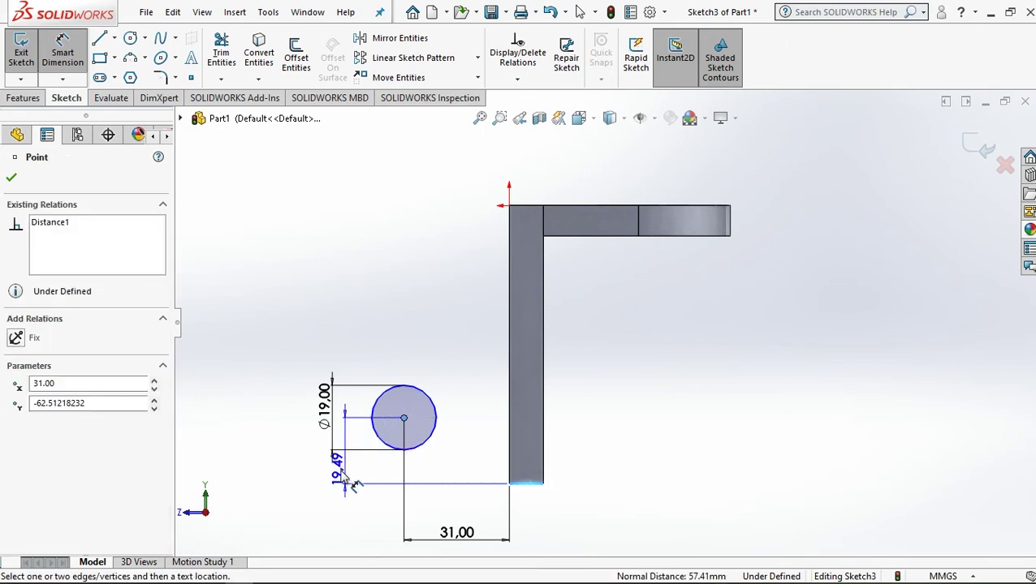
left_click(284, 463)
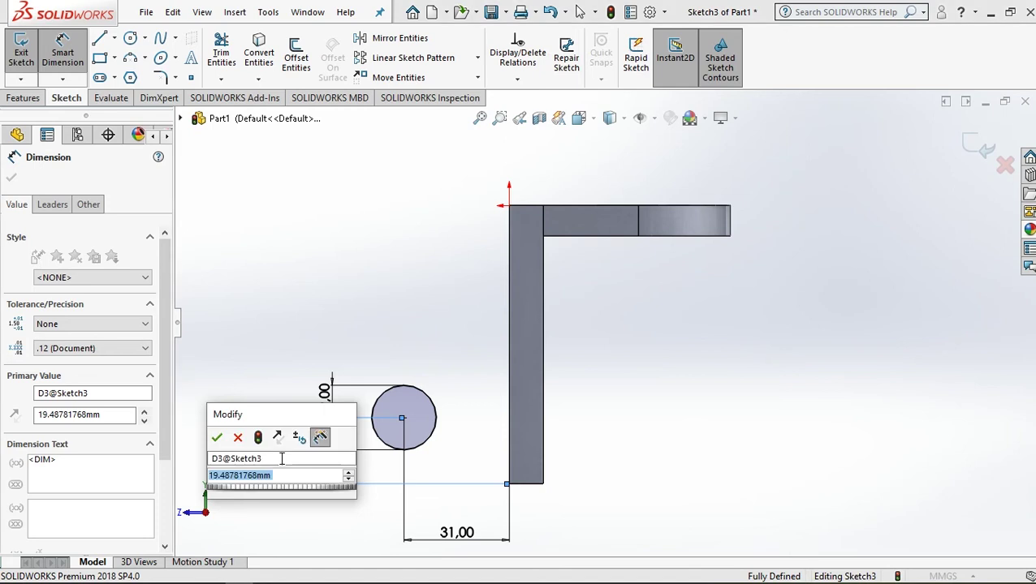
type("22")
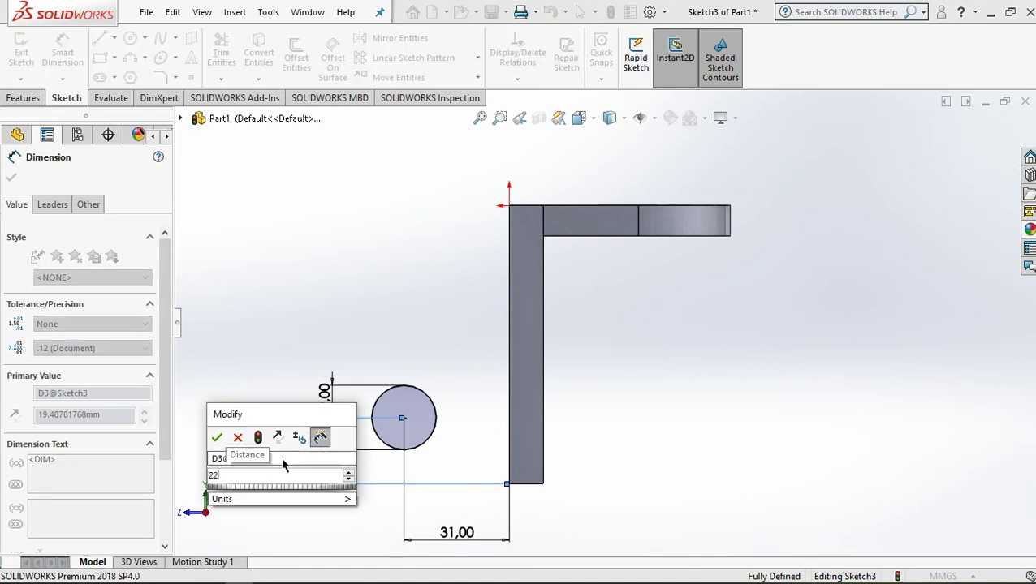
left_click(217, 438)
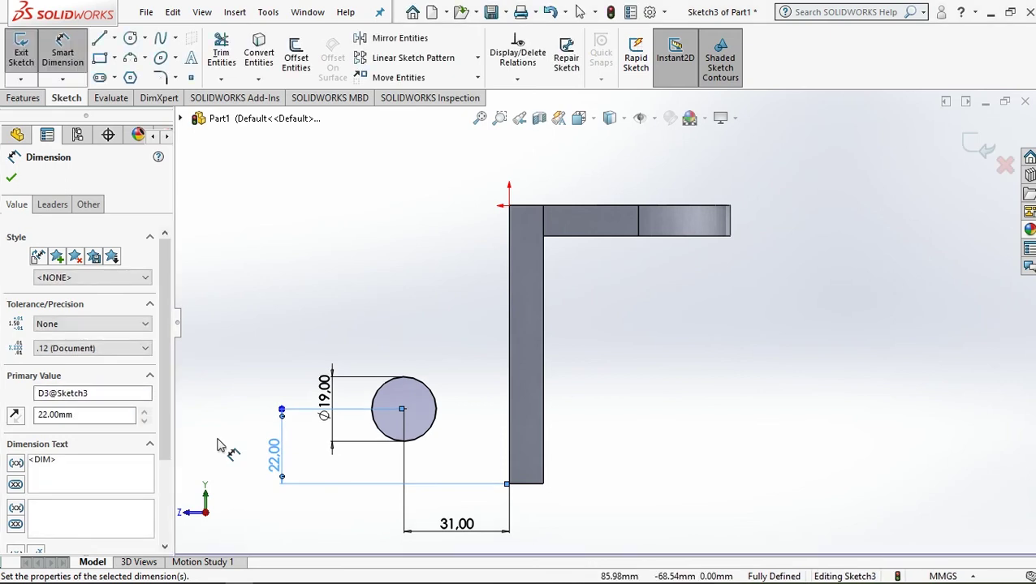
left_click(12, 177)
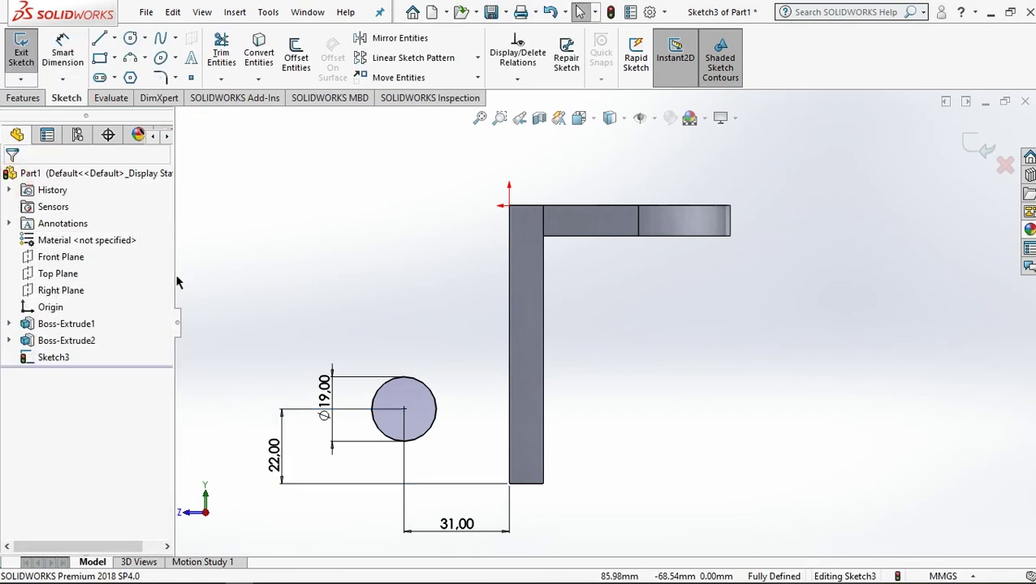
Draw a circle concentric with the Ø19 hole and dimension its diameter to 44 mm.
left_click(131, 39)
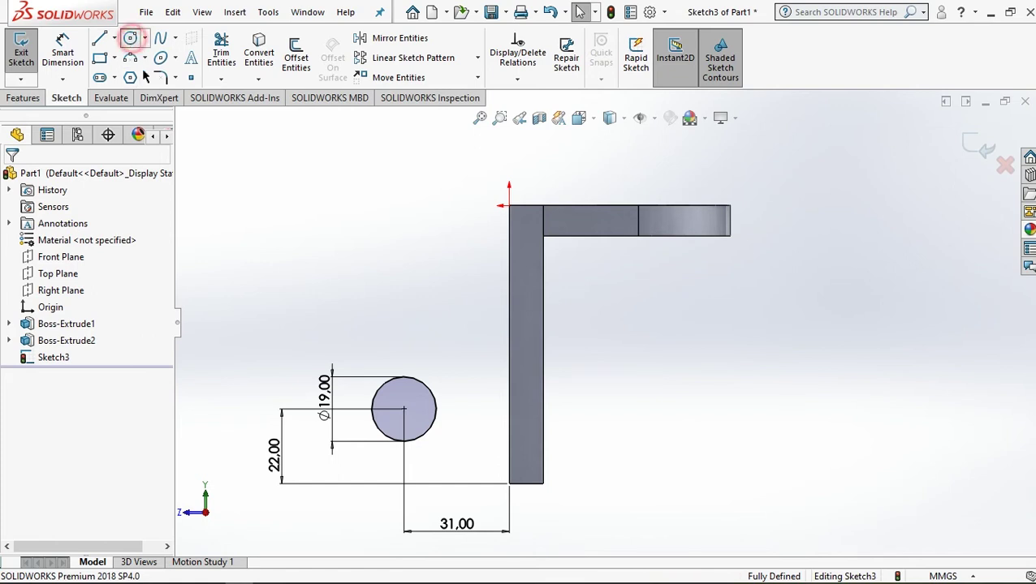
left_click(405, 410)
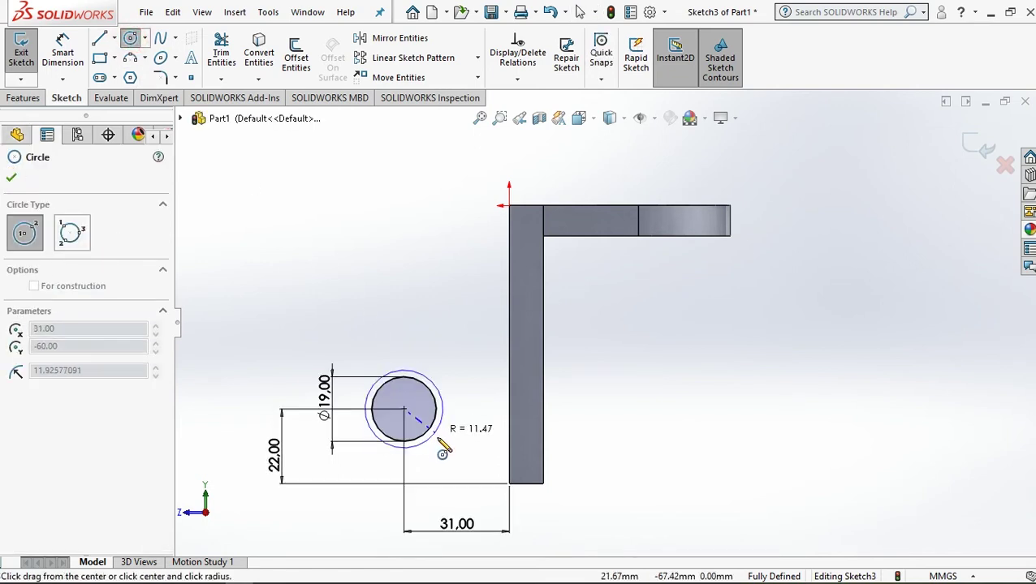
left_click(409, 439)
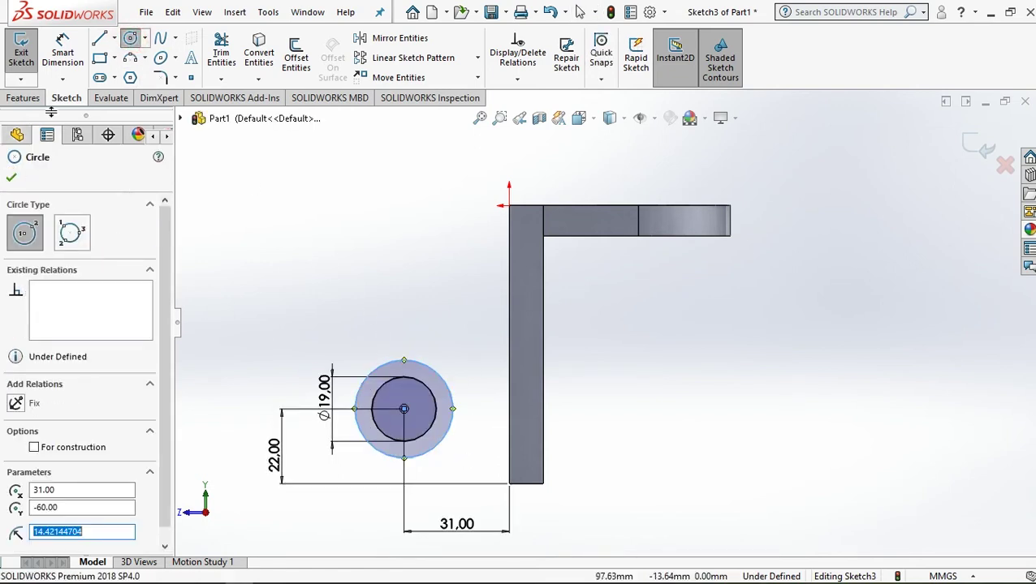
left_click(62, 53)
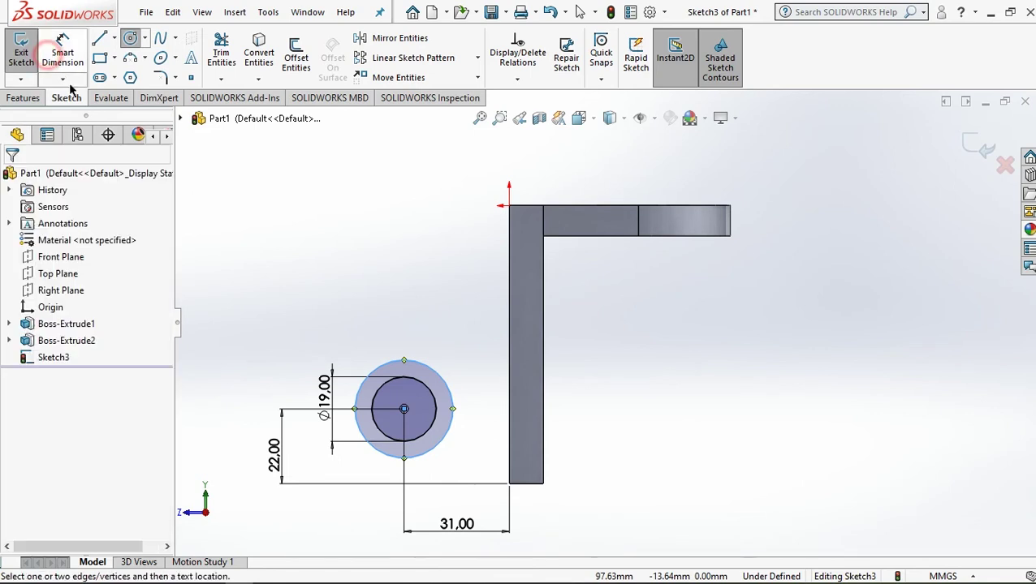
left_click(382, 365)
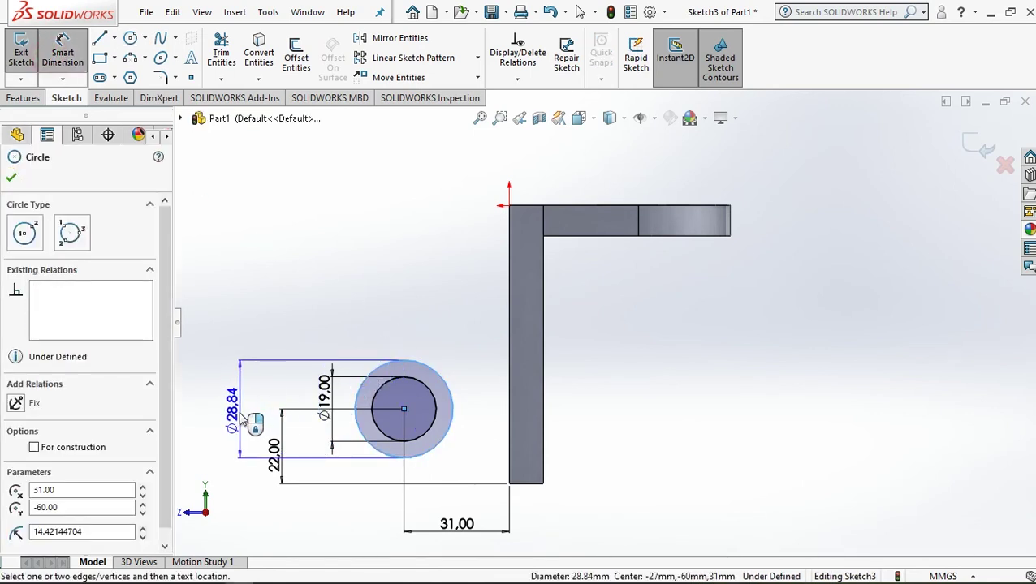
left_click(241, 419)
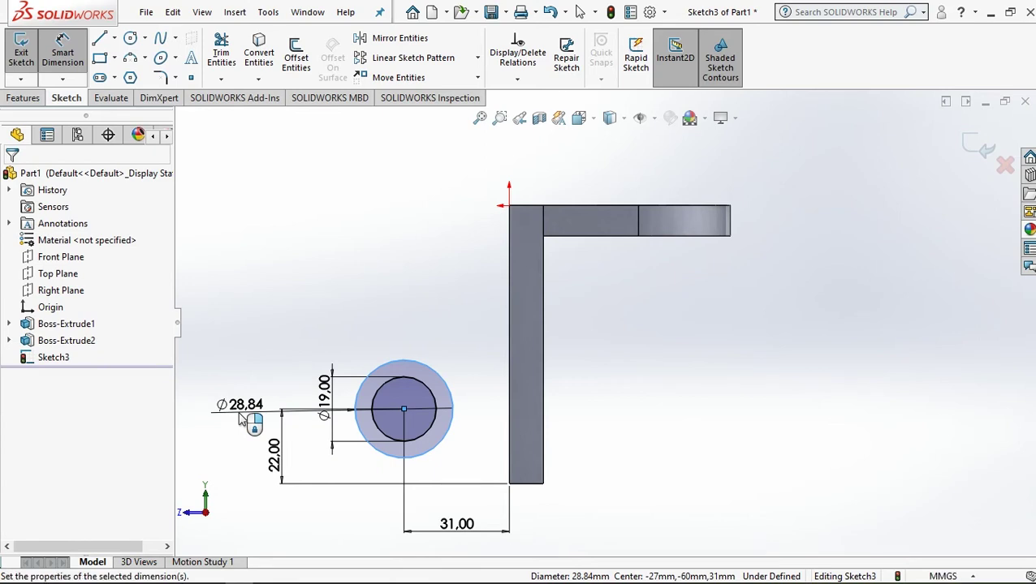
type("44")
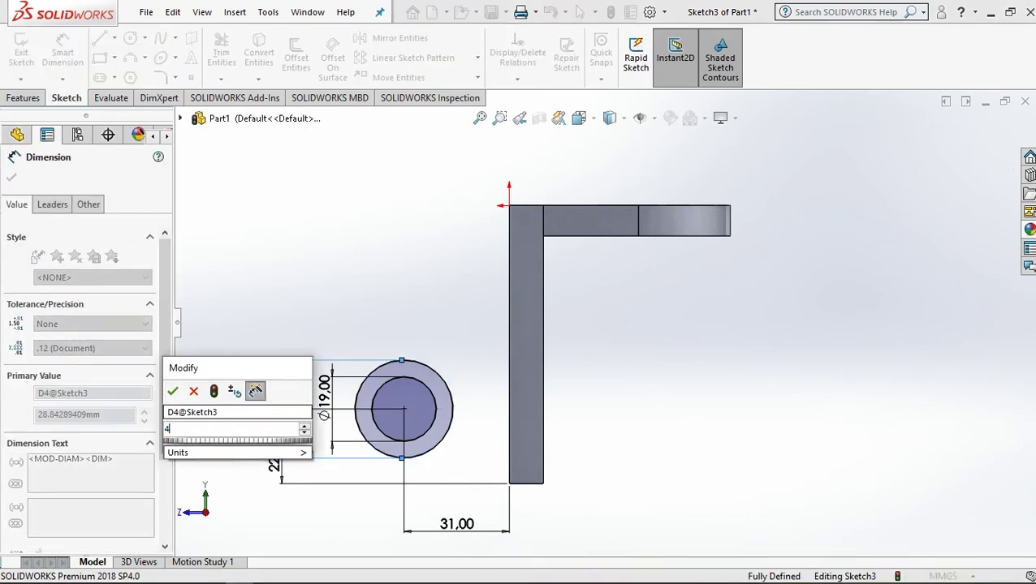
left_click(173, 392)
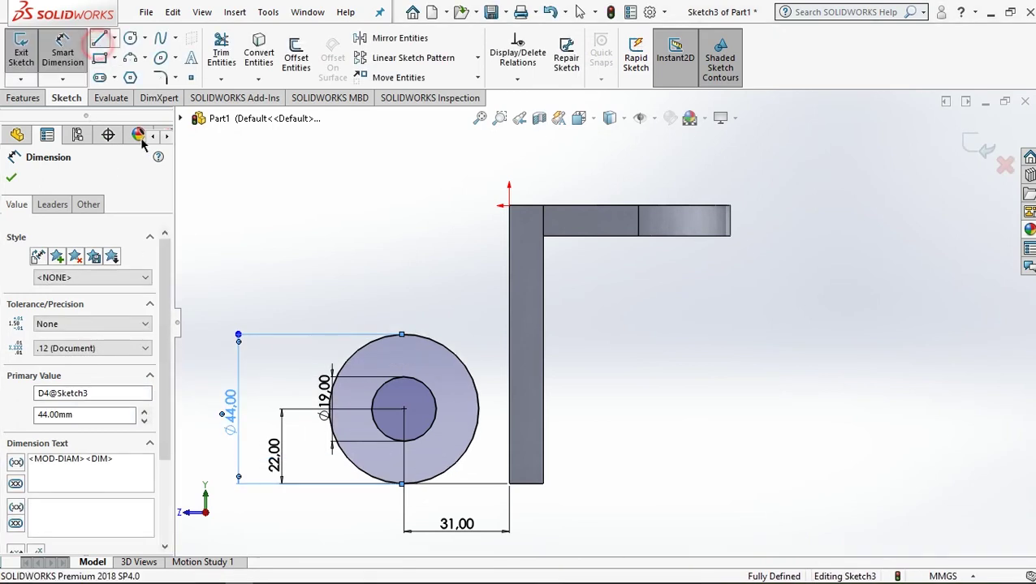
key("l")
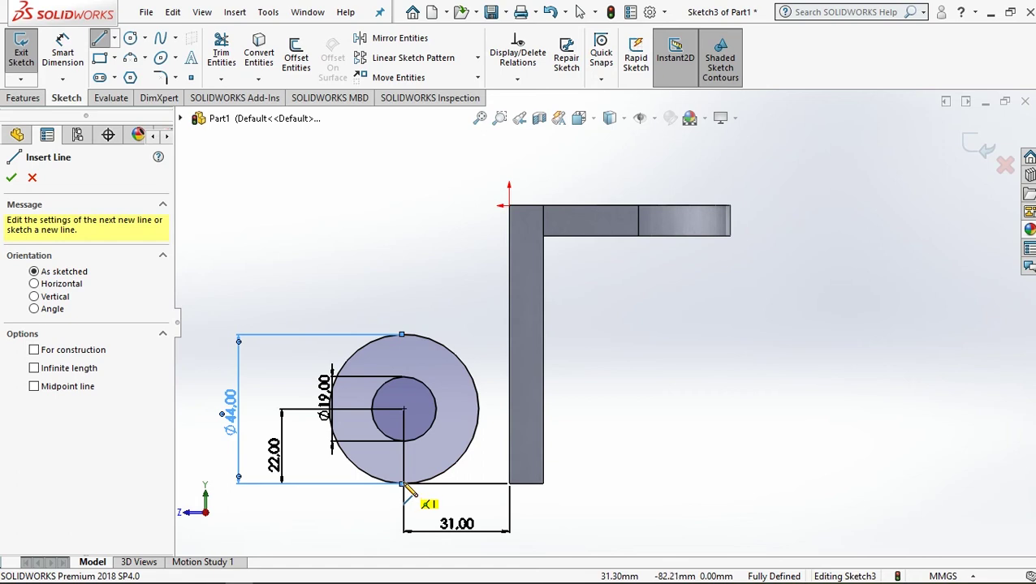
Draw a base line, a line up the bar's edge, and an angled line toward the circle.
key("Escape")
left_click(509, 491)
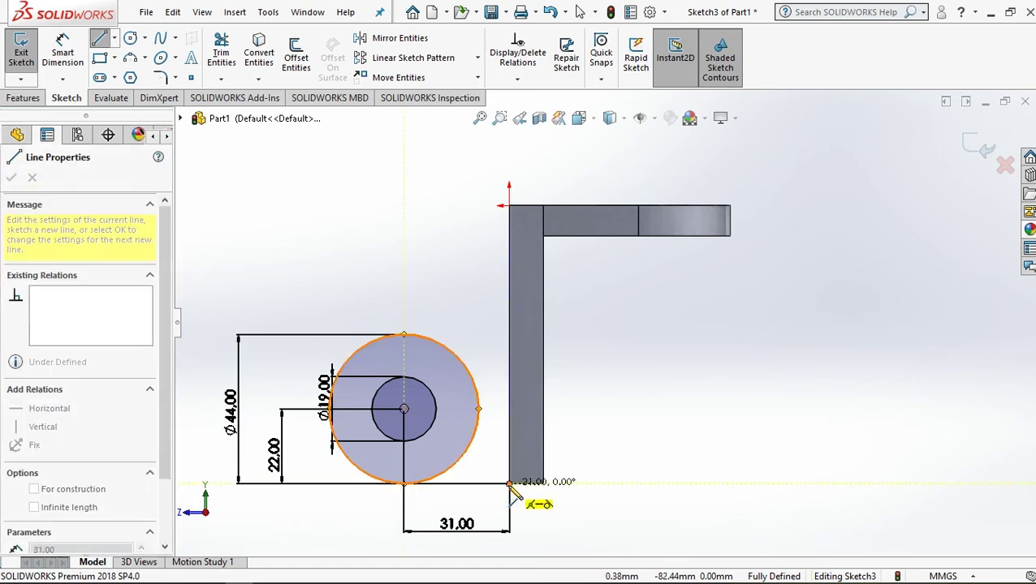
left_click(509, 484)
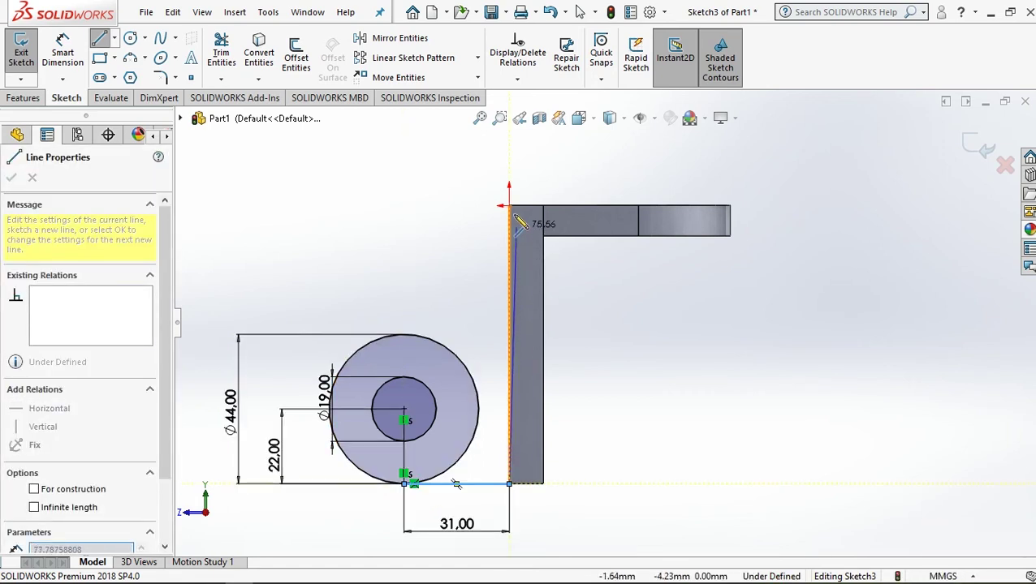
left_click(509, 206)
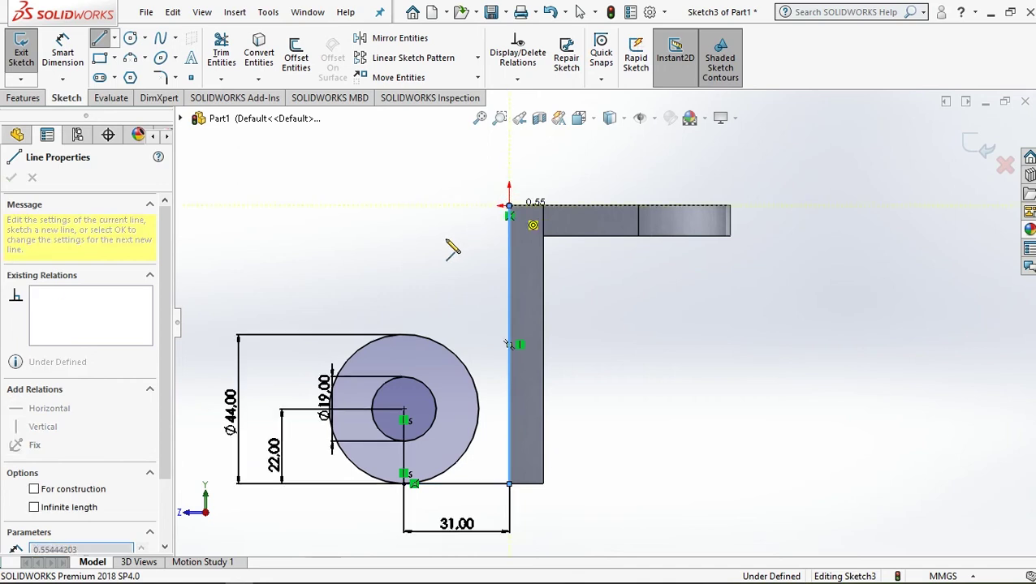
left_click(309, 359)
right_click(308, 260)
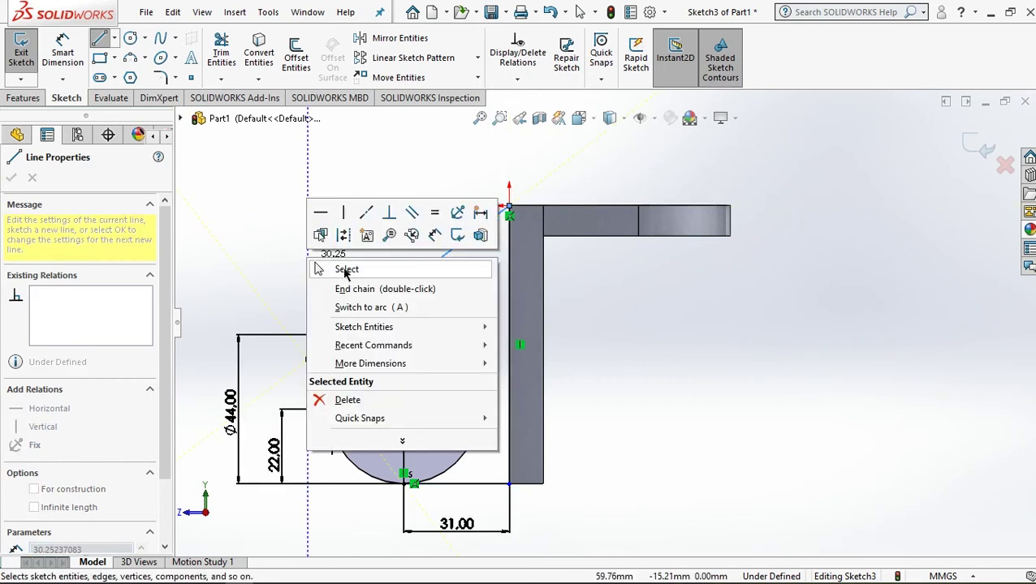
left_click(351, 272)
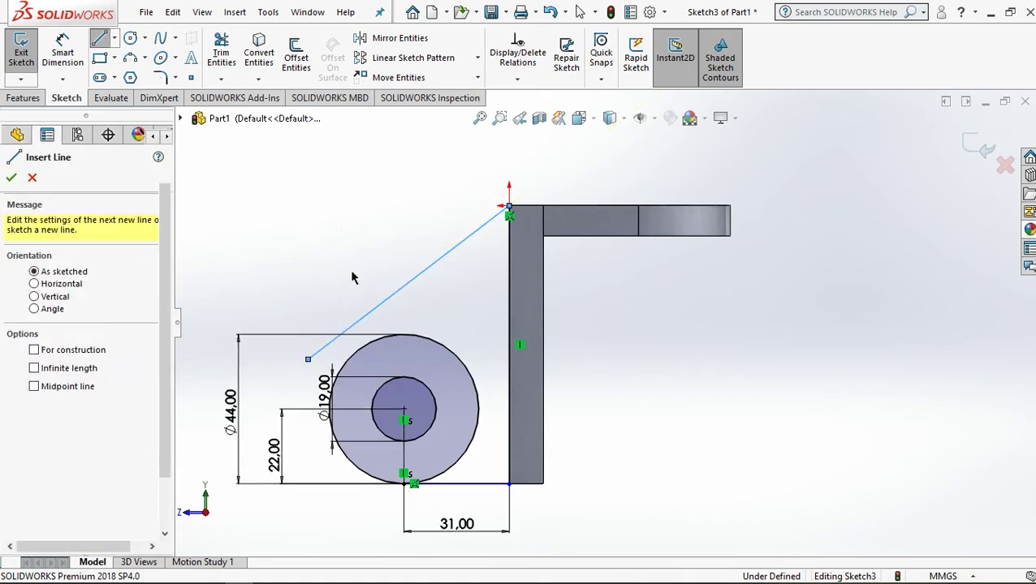
Make the angled line tangent to the Ø44 circle.
left_click(386, 308)
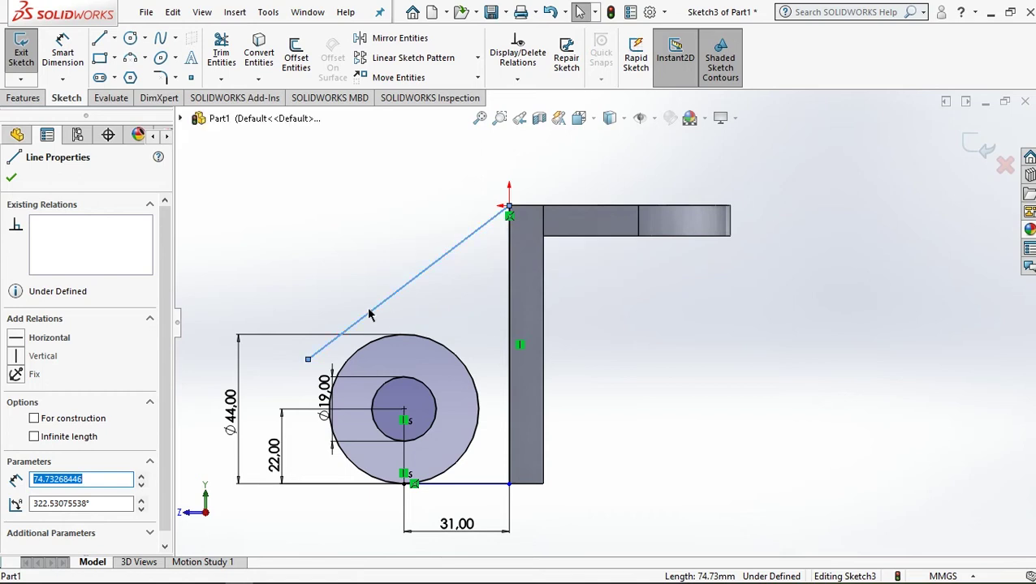
left_click(361, 350, "ctrl")
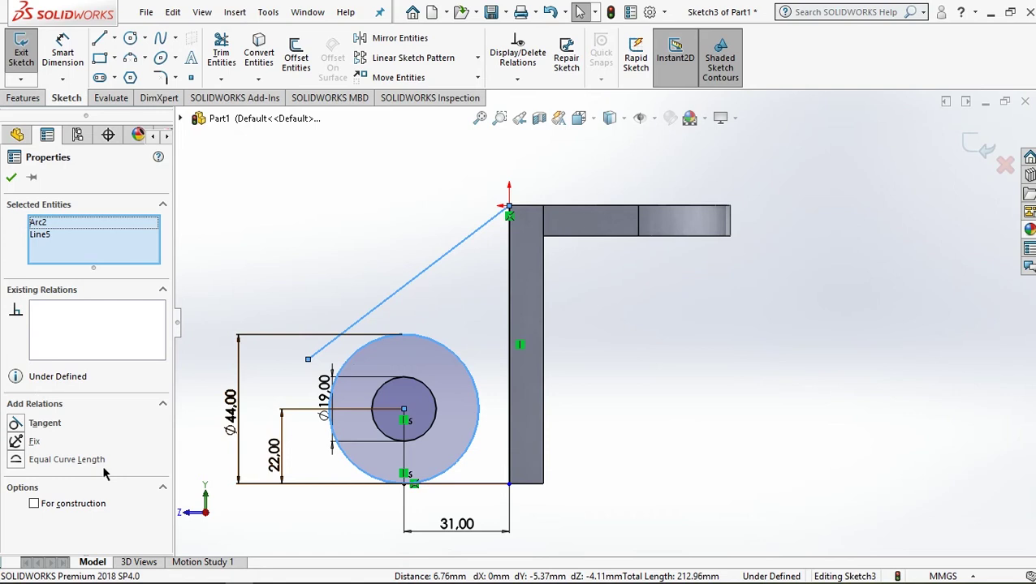
left_click(15, 424)
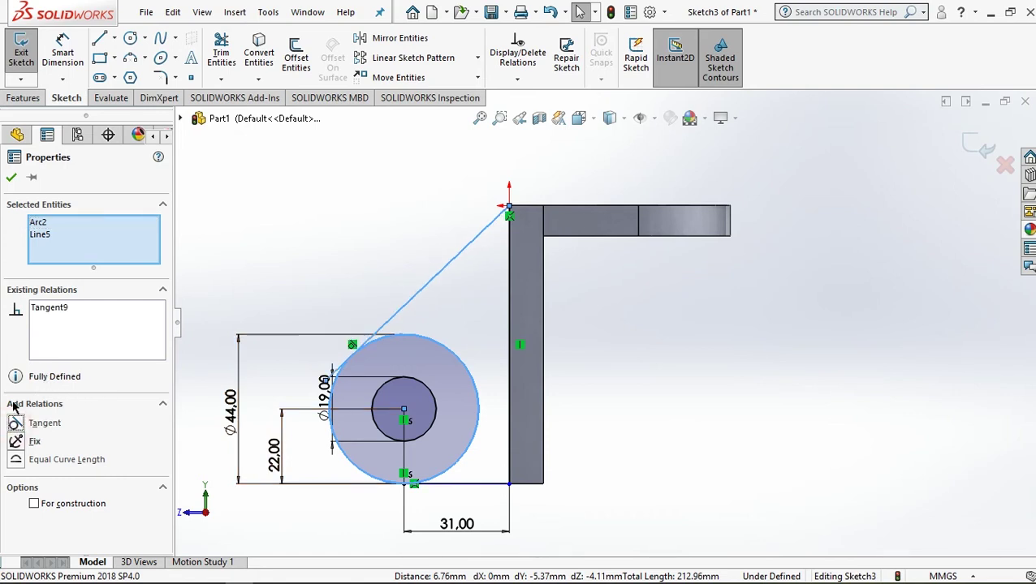
left_click(11, 178)
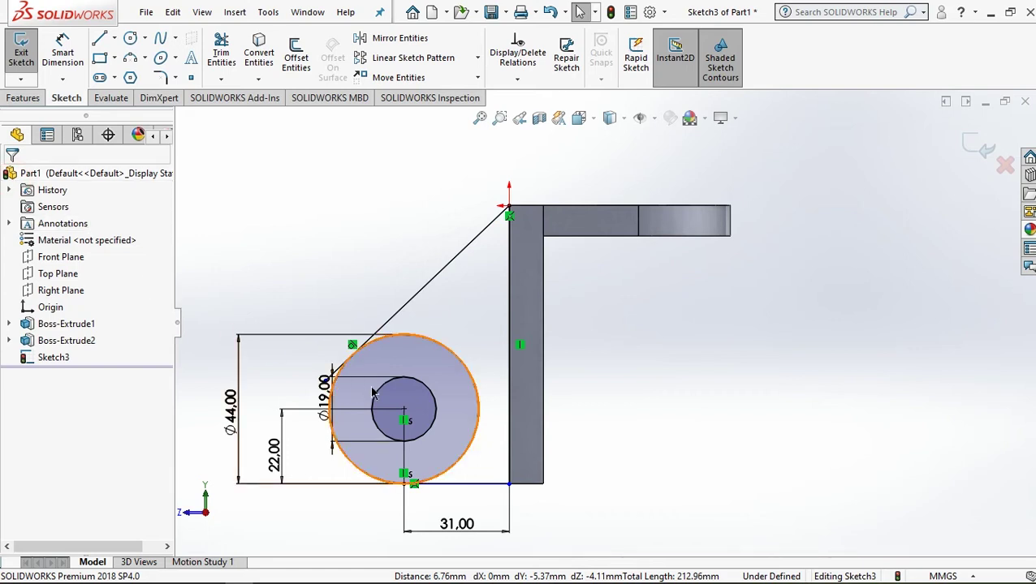
Trim the angled line's overhang past the circle.
scroll(375, 270, "down", 2)
left_click(221, 52)
scroll(344, 375, "down", 2)
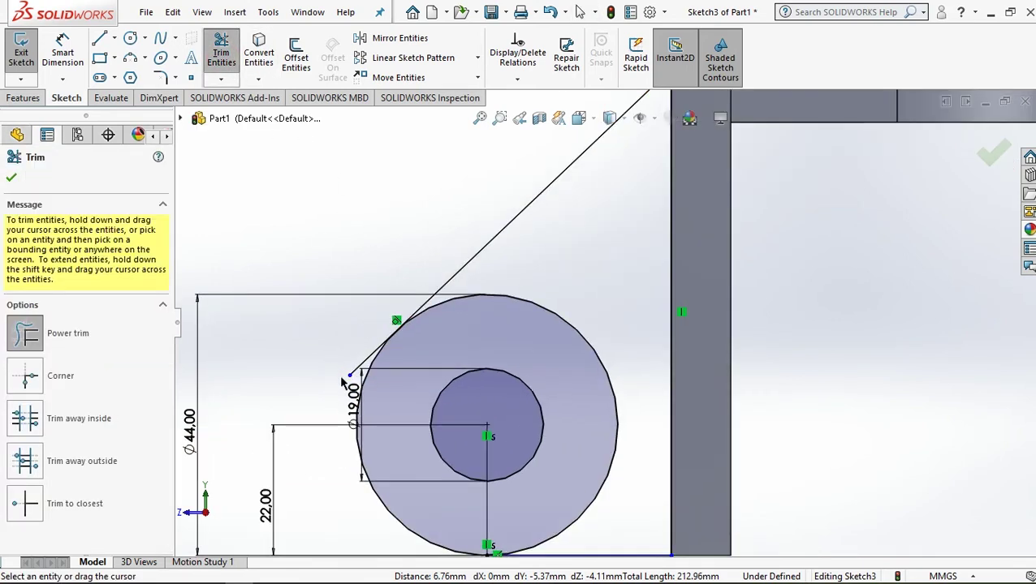
mouse_move(357, 351)
left_mouse_down()
mouse_move(347, 336)
mouse_move(360, 362)
left_mouse_up()
scroll(611, 370, "up", 3)
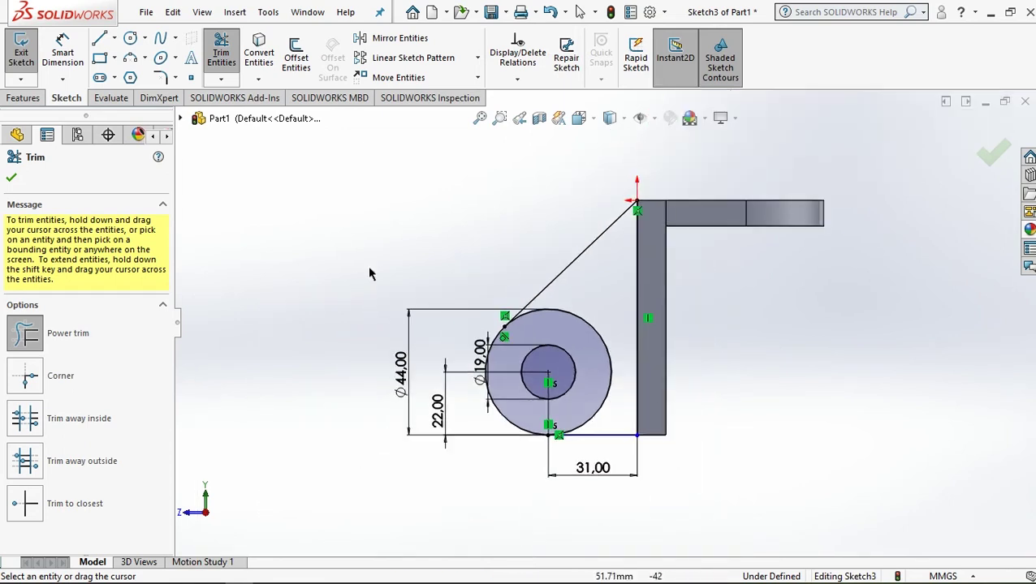
left_click(10, 176)
scroll(709, 349, "down", 2)
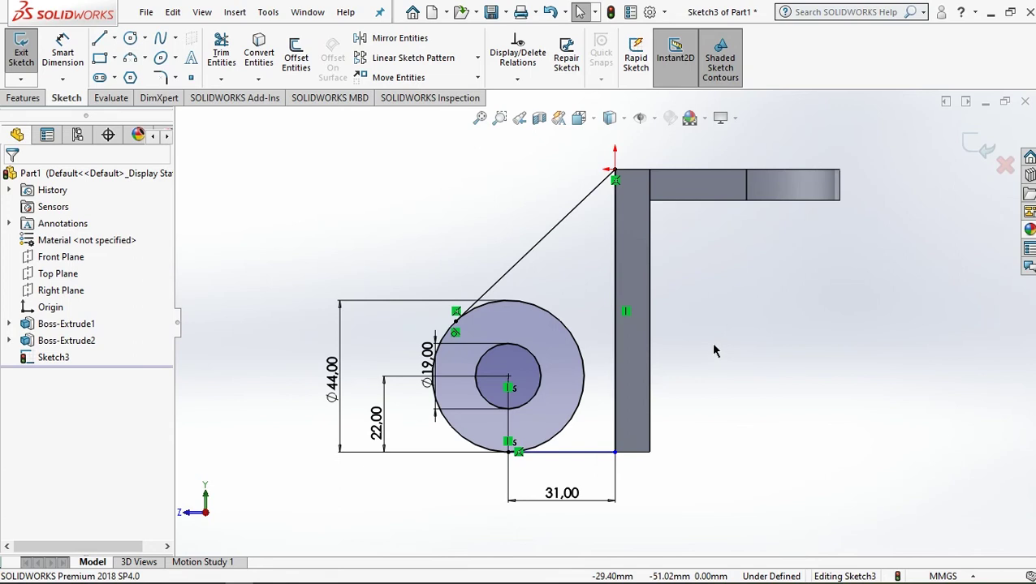
scroll(711, 343, "down", 2)
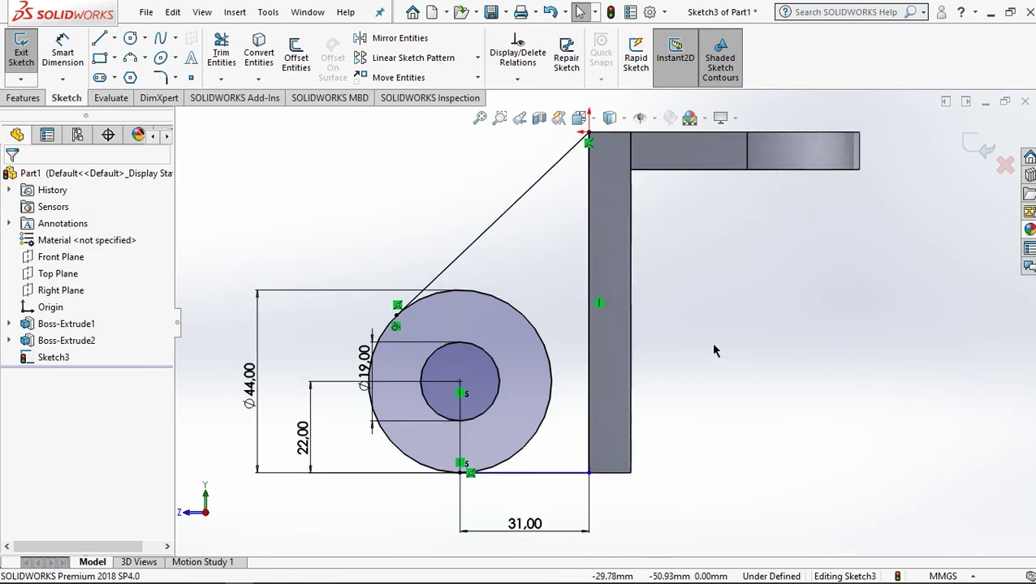
Draw a horizontal line from the circle's top to the bracket edge and a vertical line down to the bottom edge.
left_click(98, 38)
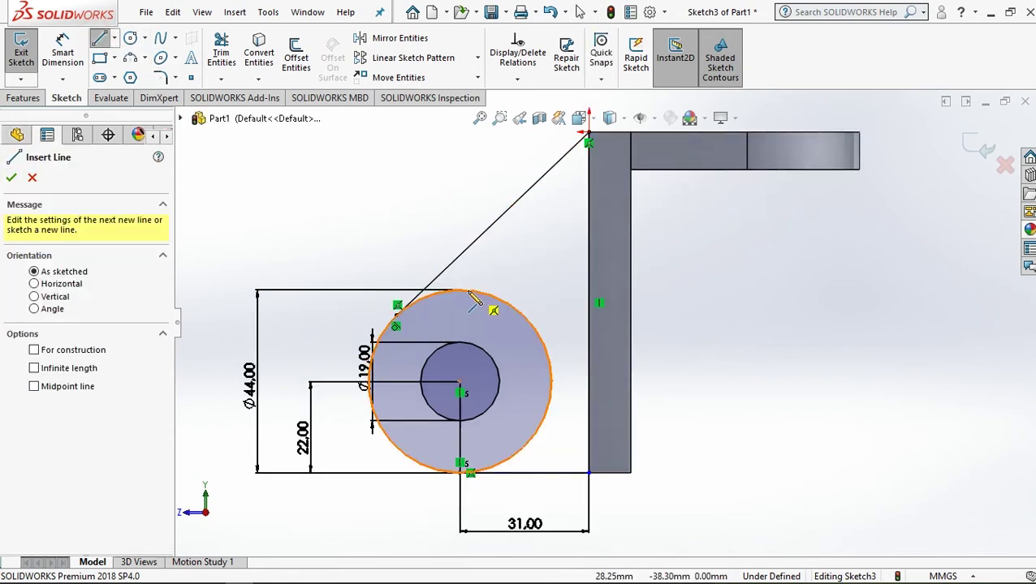
left_click(460, 291)
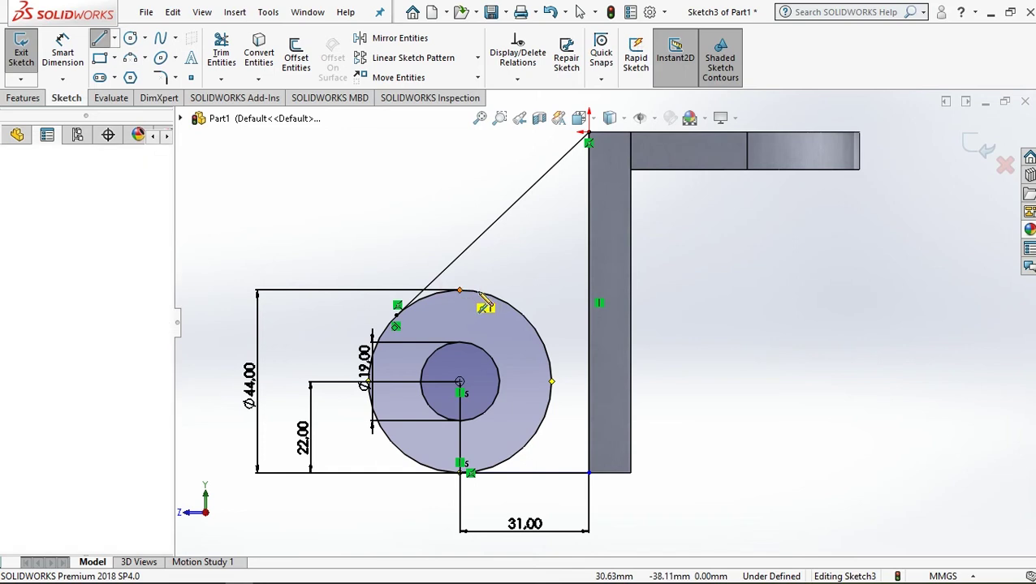
left_click(589, 291)
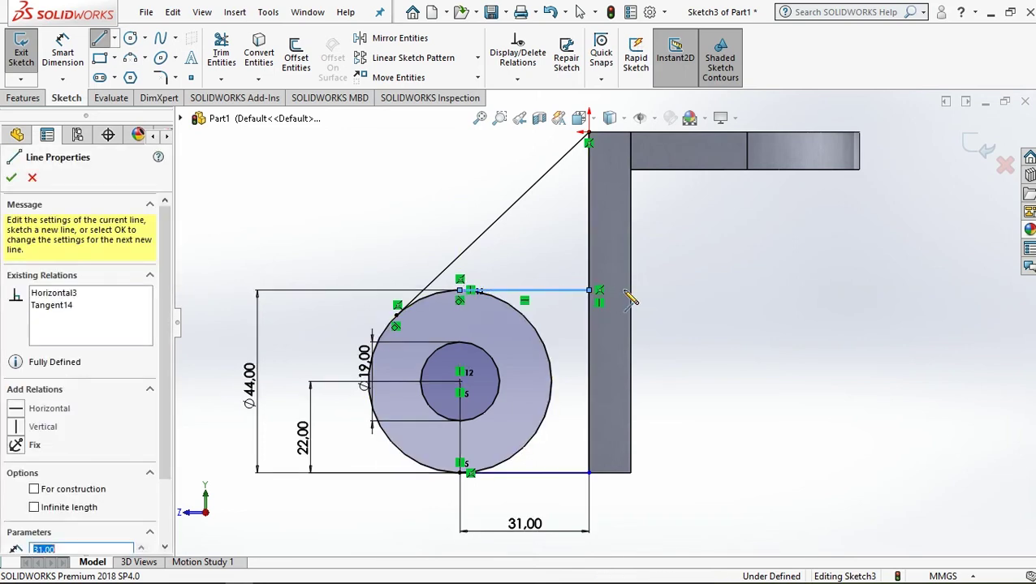
right_click(691, 262)
left_click(732, 273)
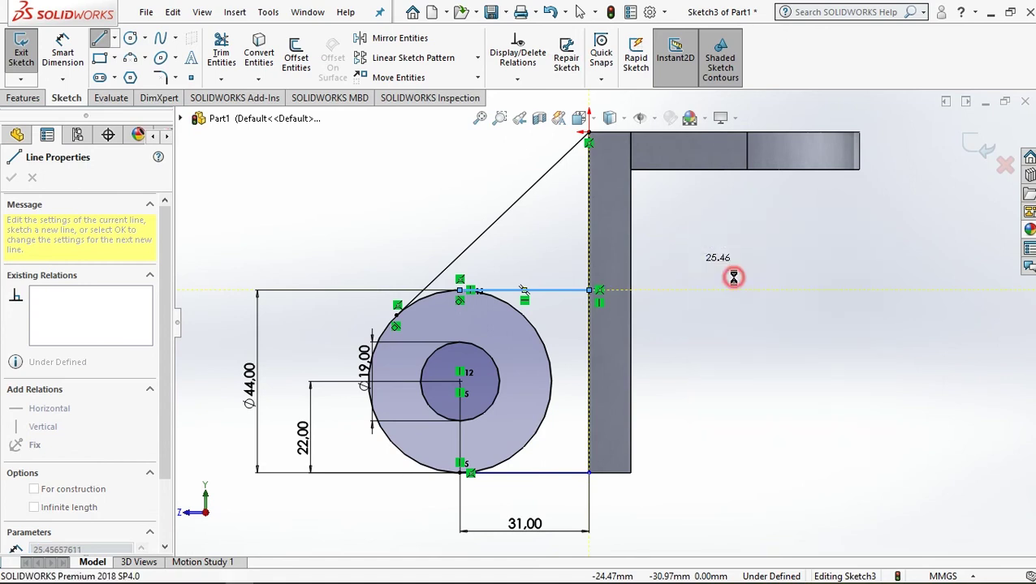
key("z")
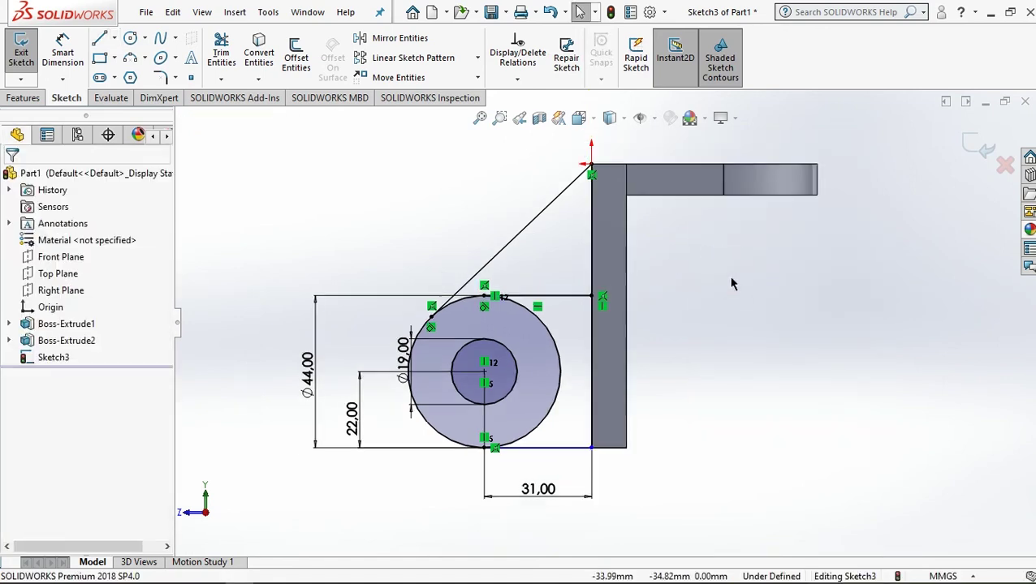
left_click(100, 42)
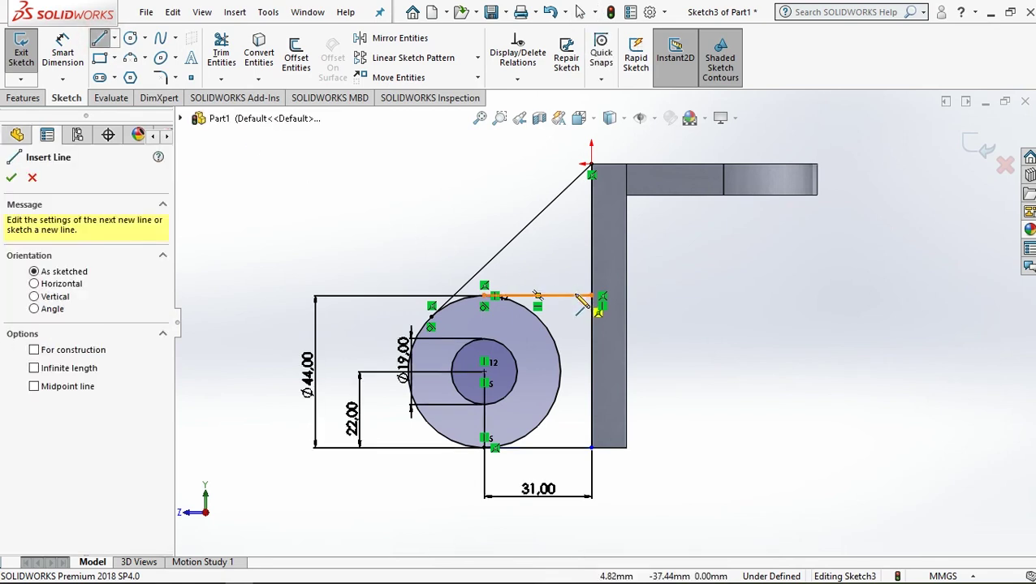
left_click(572, 295)
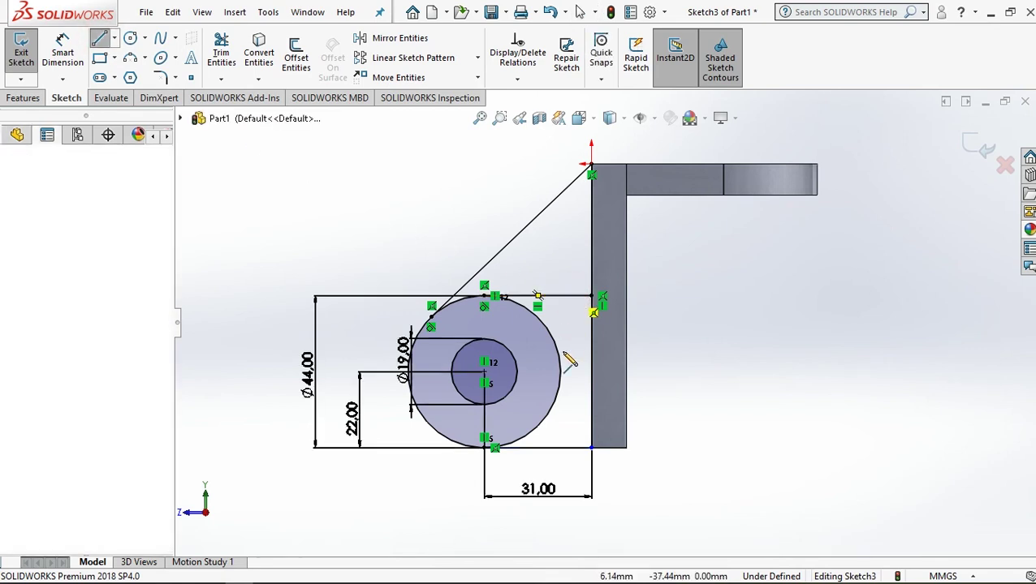
left_click(571, 448)
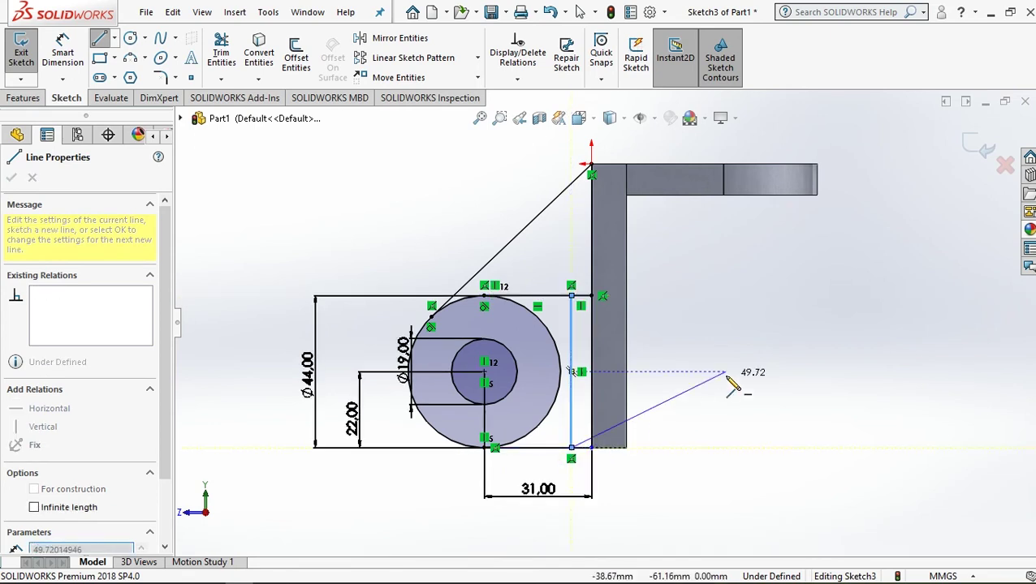
right_click(722, 375)
left_click(761, 388)
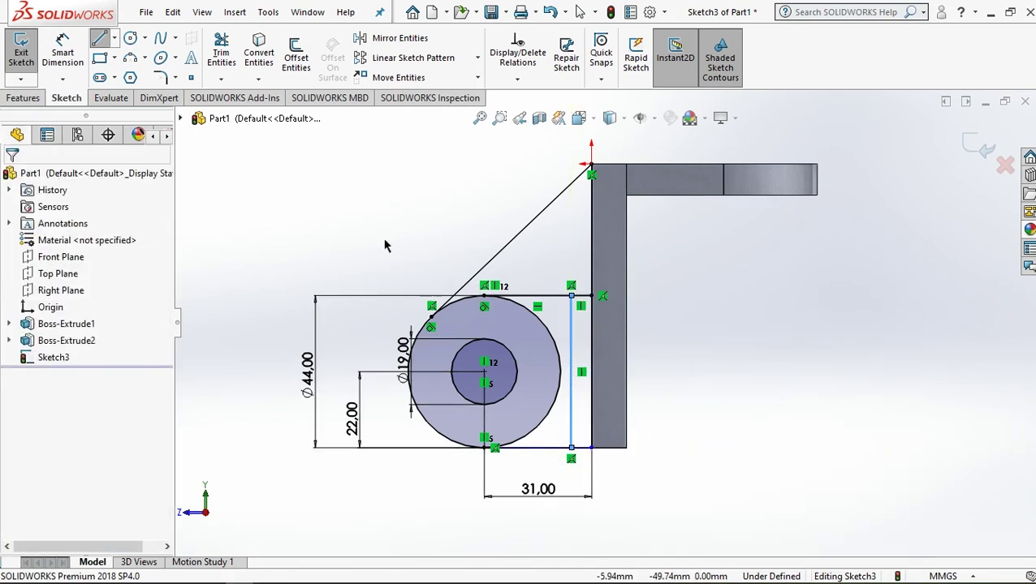
Dimension the vertical line 6 mm from the bracket edge.
left_click(63, 53)
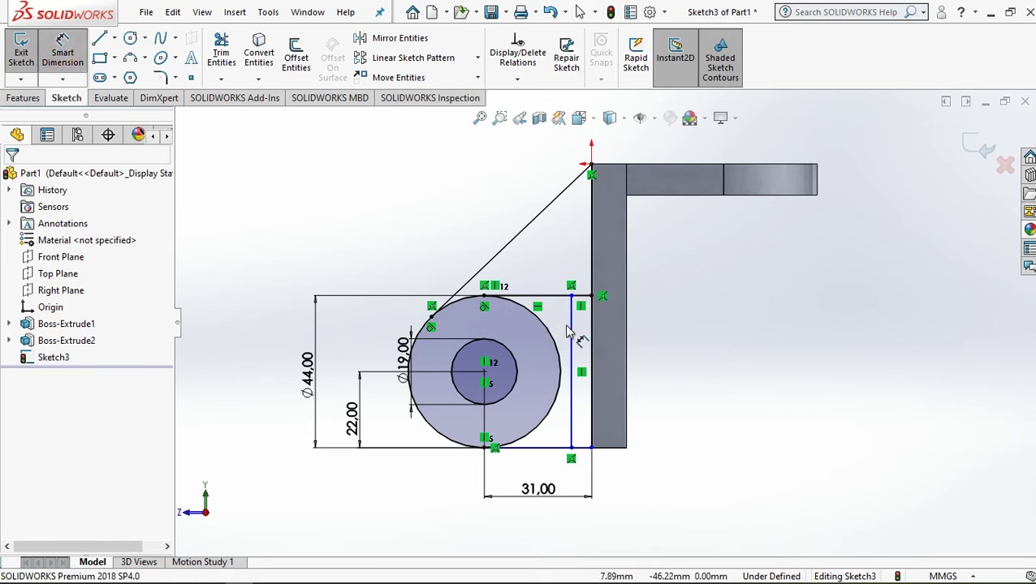
left_click(592, 338)
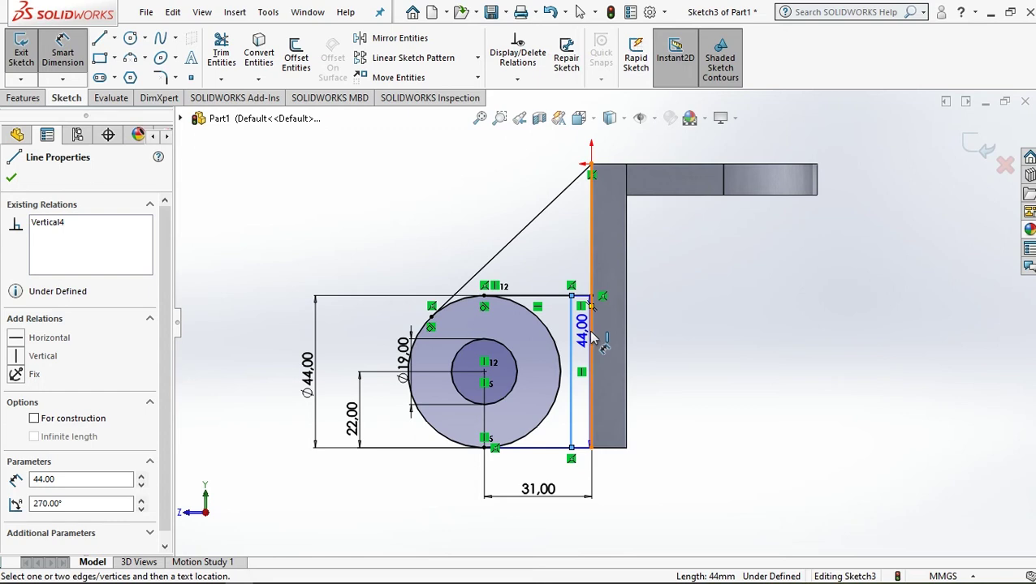
left_click(592, 332)
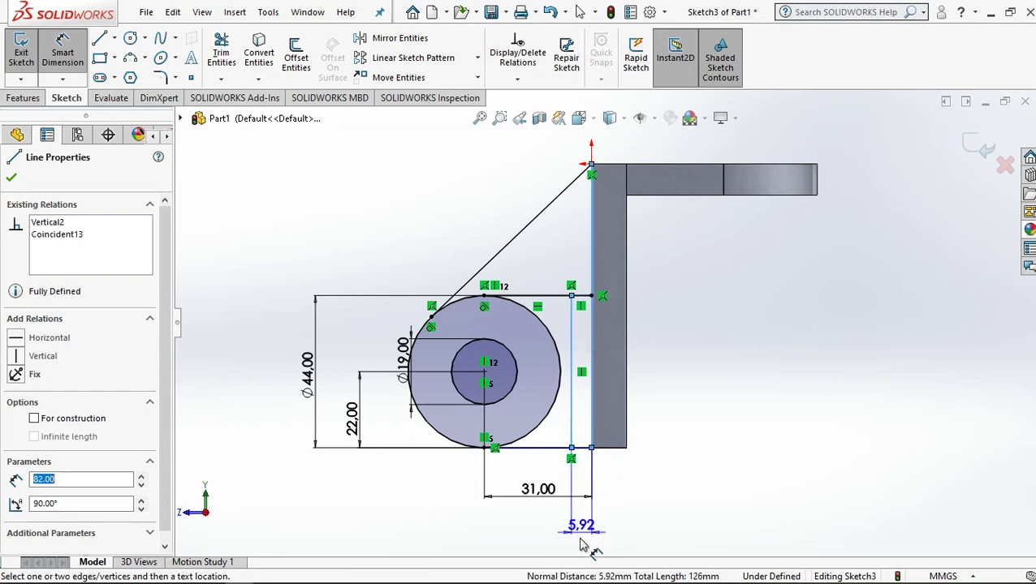
left_click(581, 544)
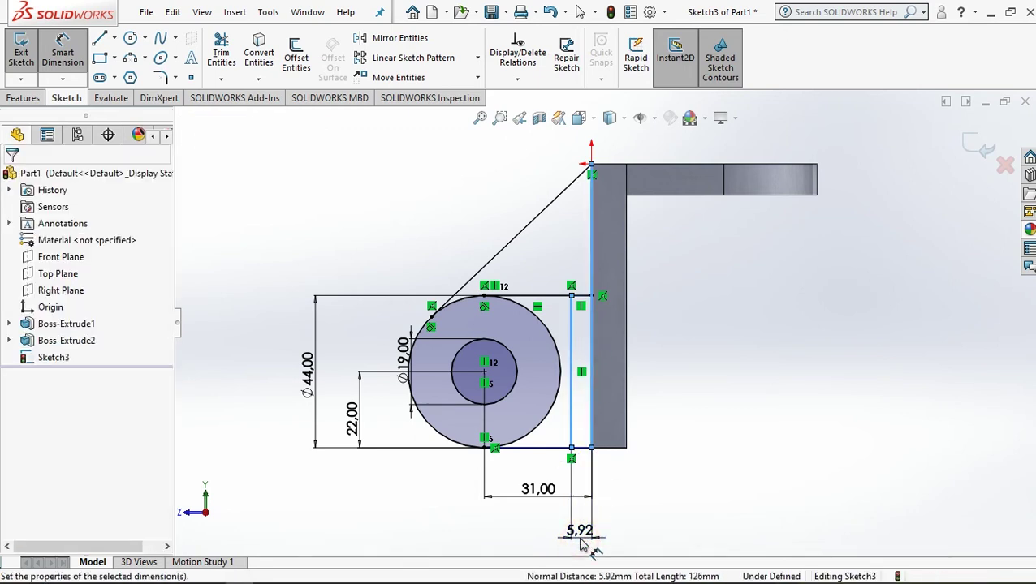
type("6")
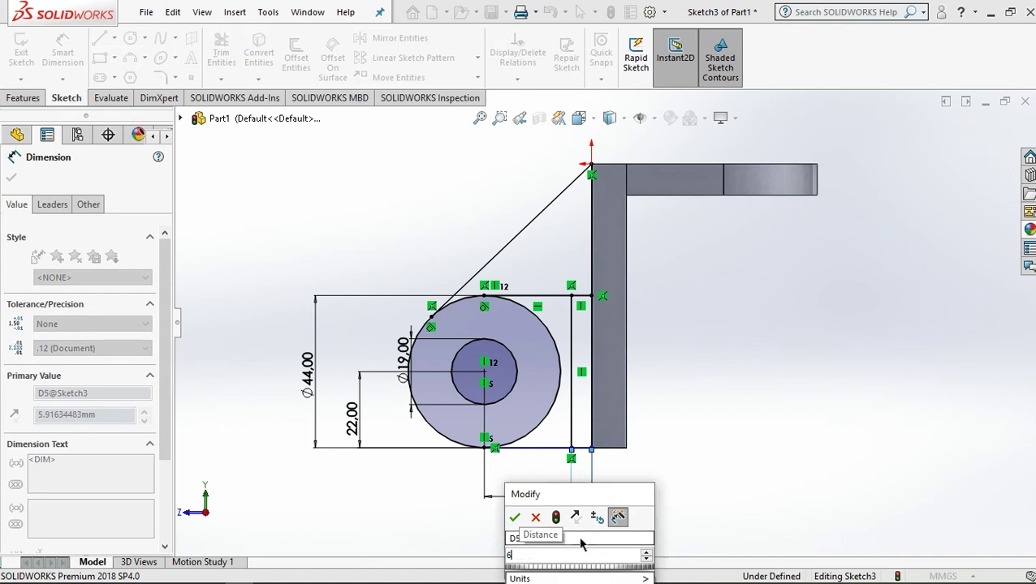
left_click(515, 518)
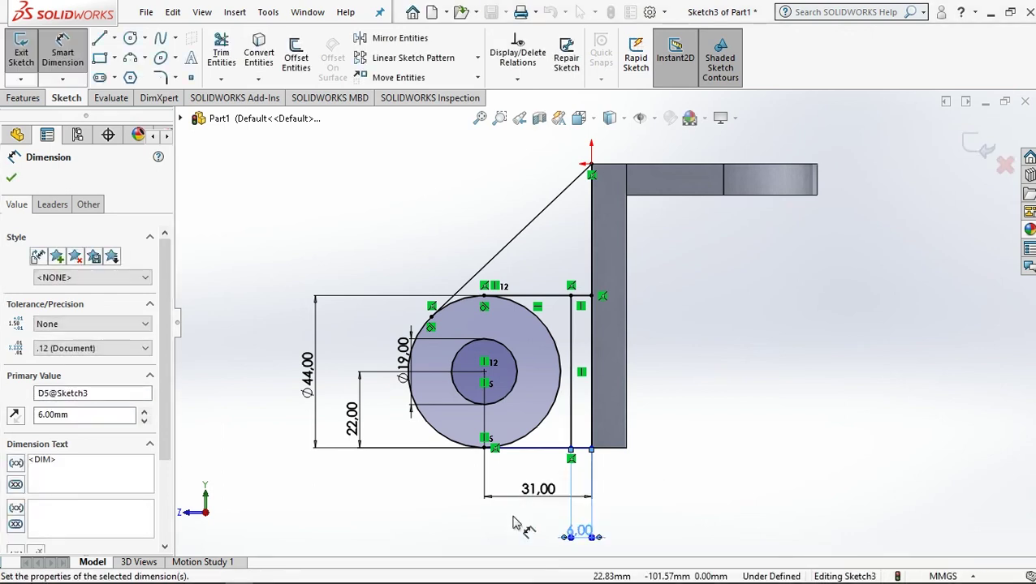
left_click(12, 179)
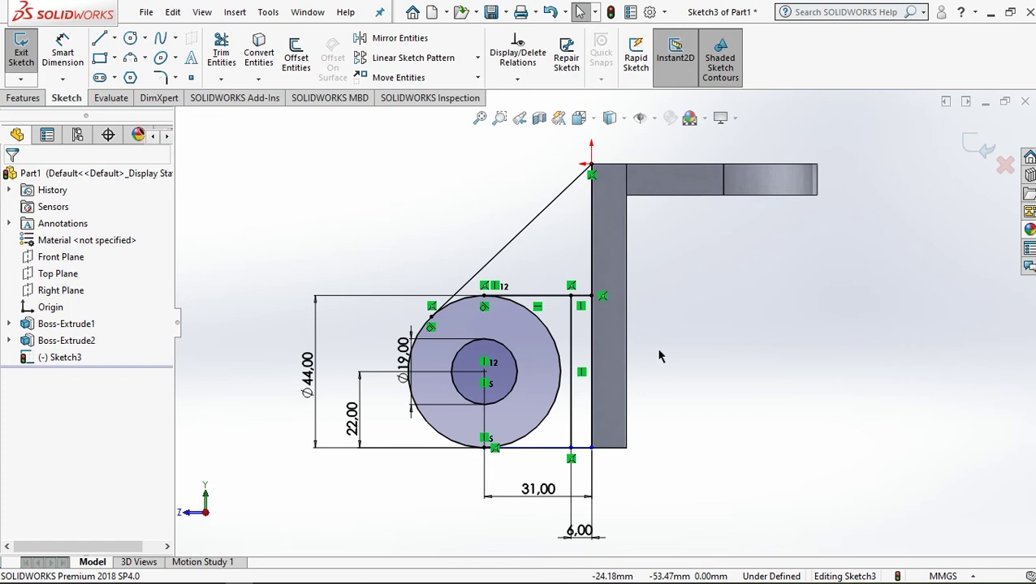
left_click(214, 54)
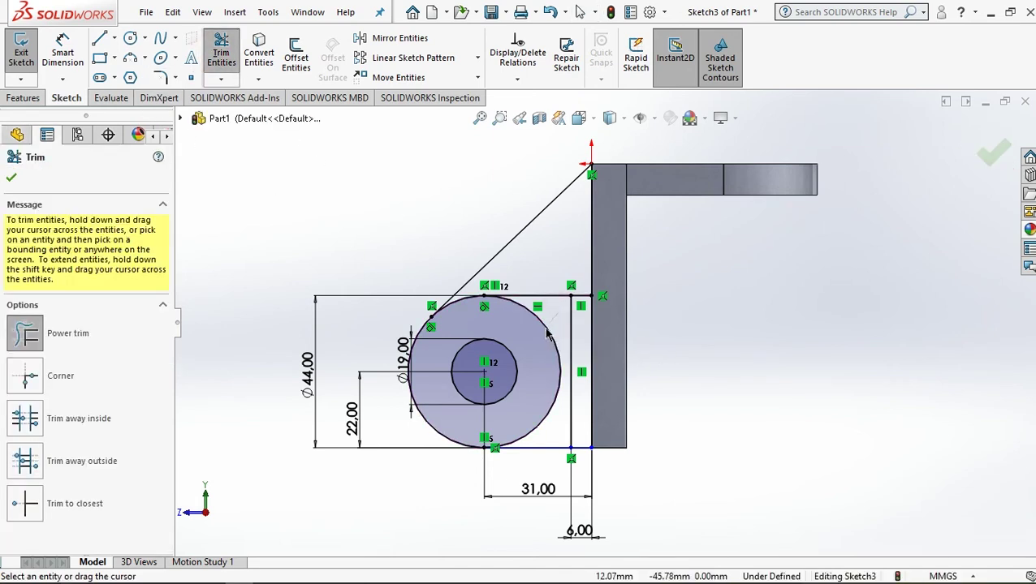
Power-trim the Ø44 circle's right arc, leaving the left arc joining the top and bottom lines.
left_click_drag(548, 334, 546, 342)
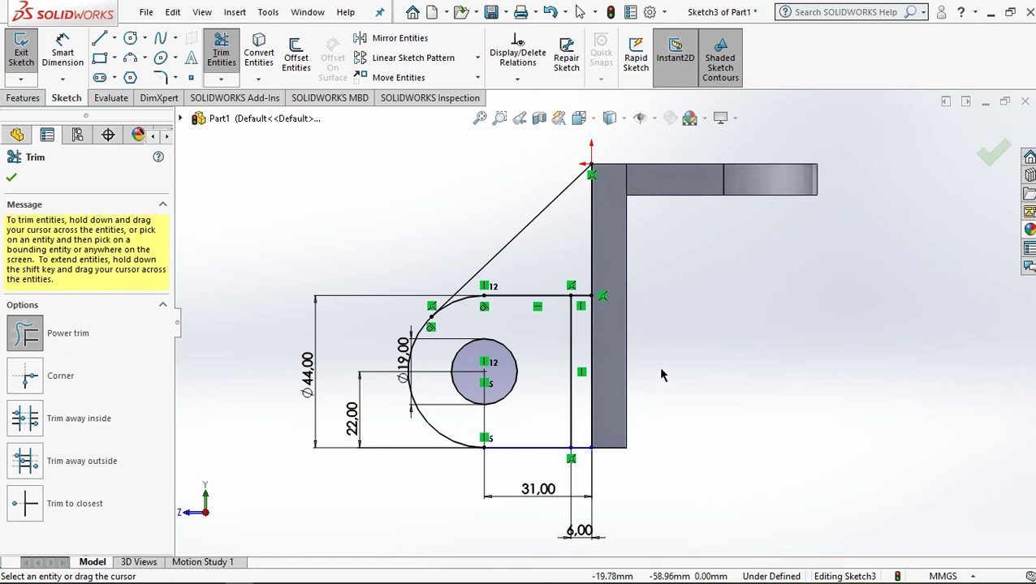
scroll(661, 375, "up", 1)
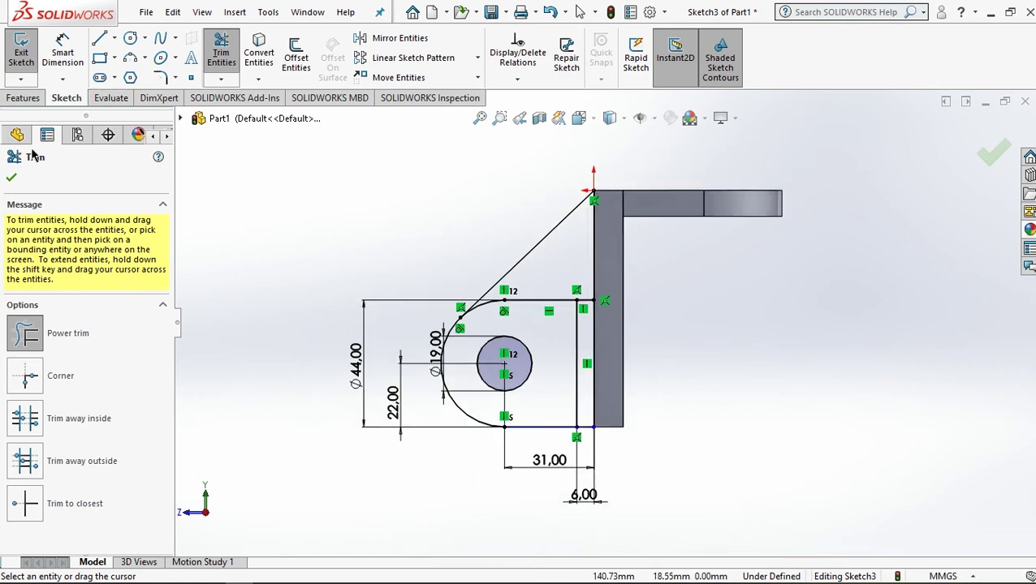
left_click(11, 179)
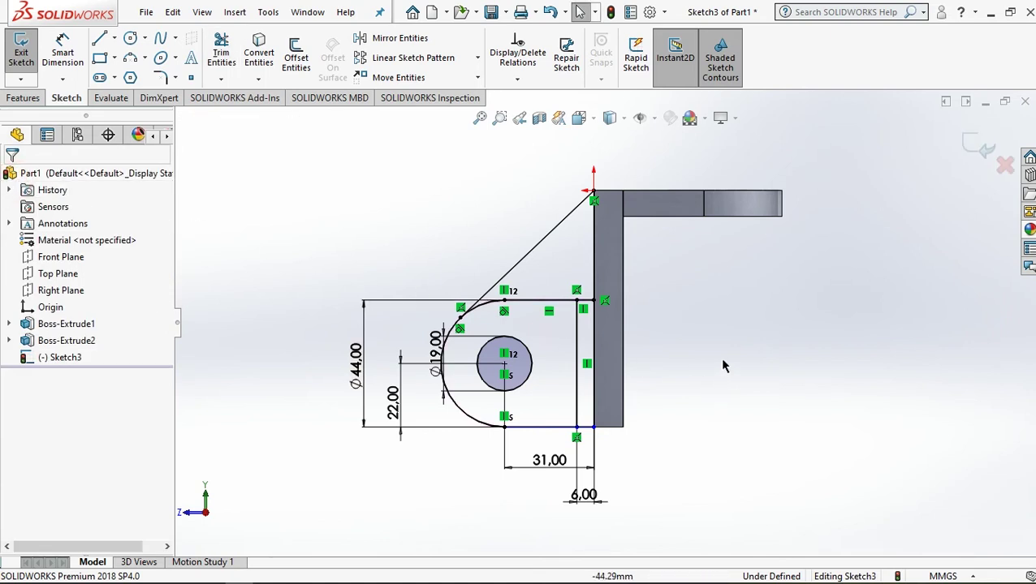
scroll(722, 364, "down", 1)
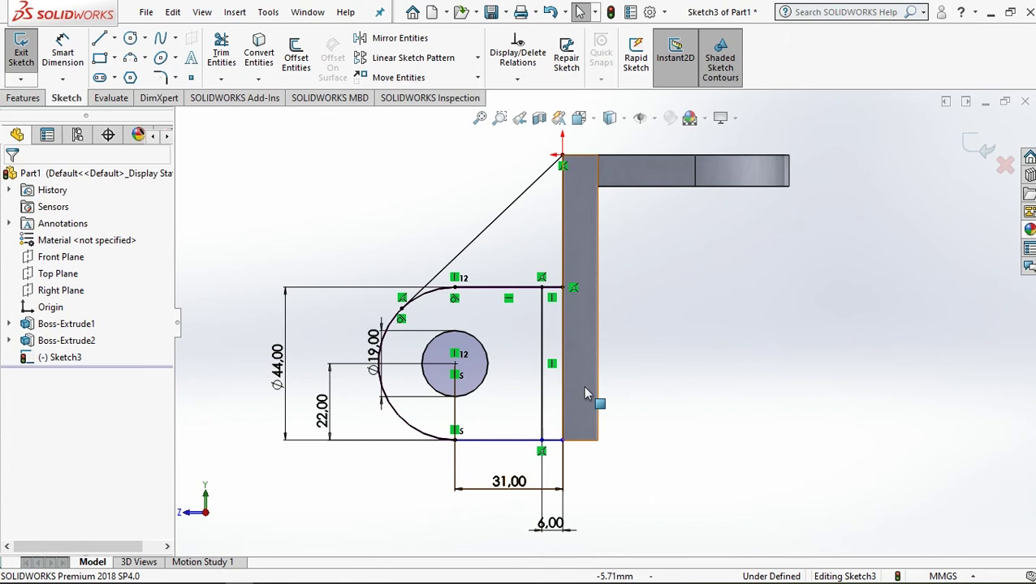
left_click(22, 98)
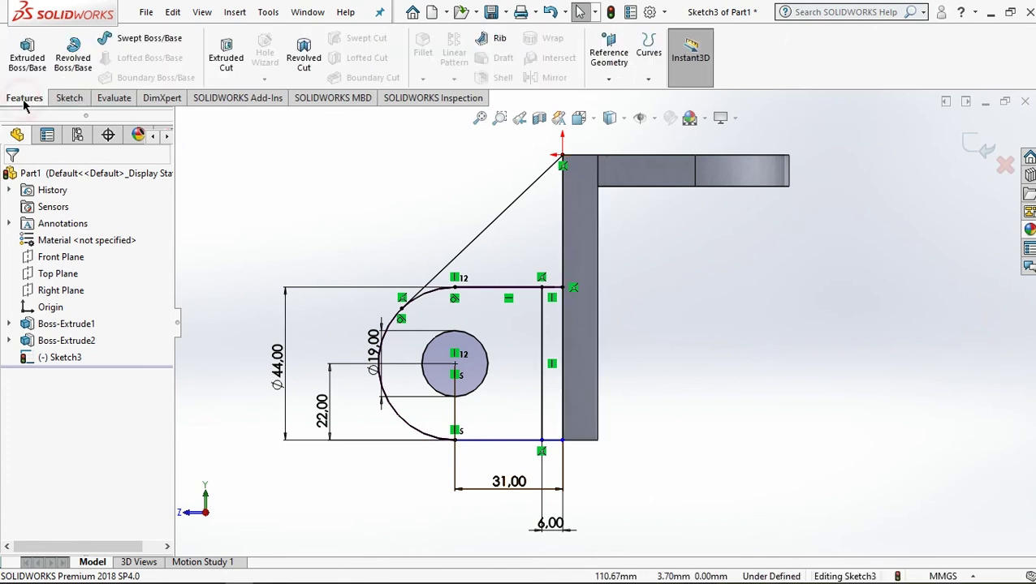
Extrude Sketch3's triangular, rounded and strip regions 10 mm in the reversed direction.
left_click(27, 65)
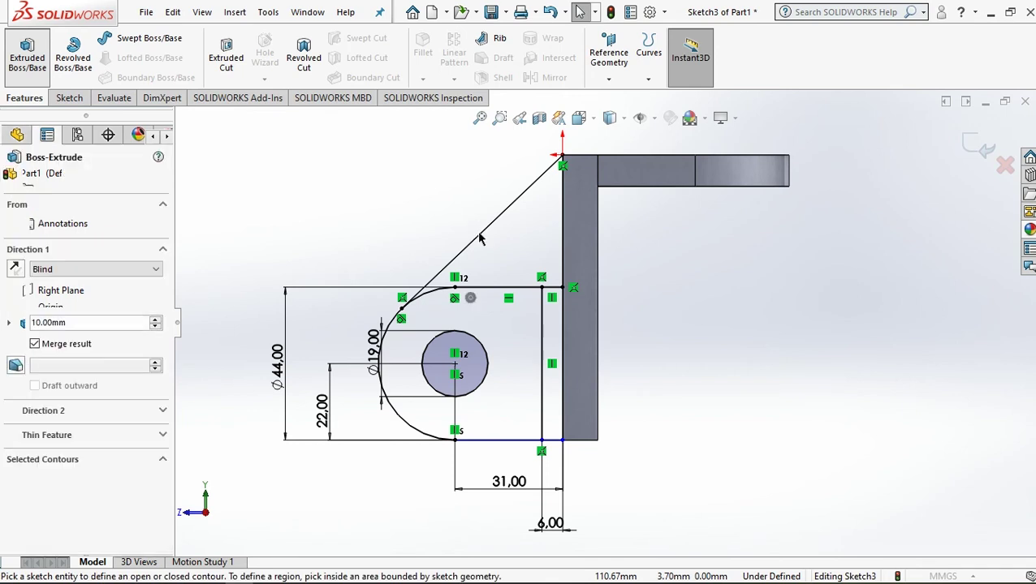
left_click(511, 254)
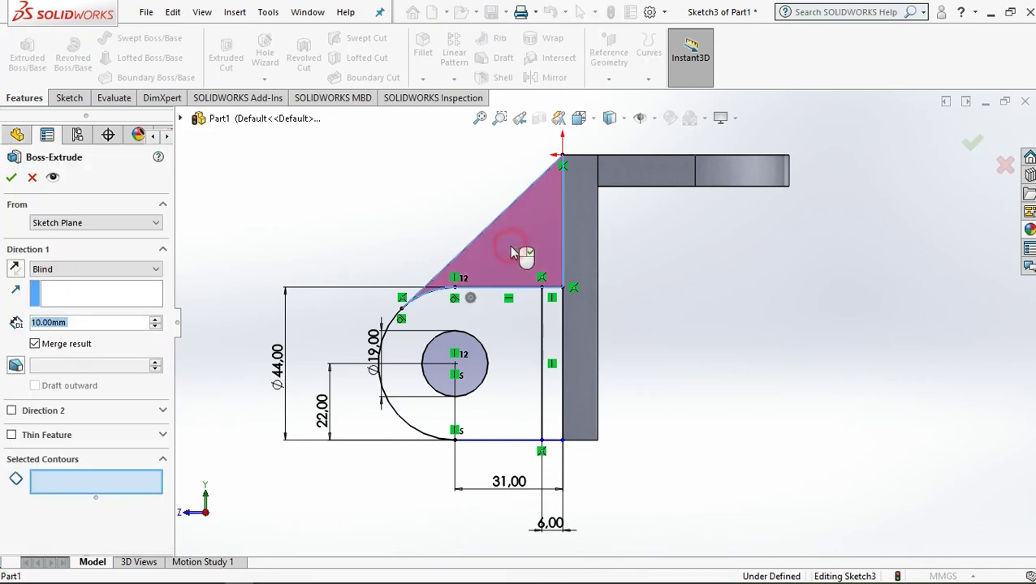
left_click(505, 328)
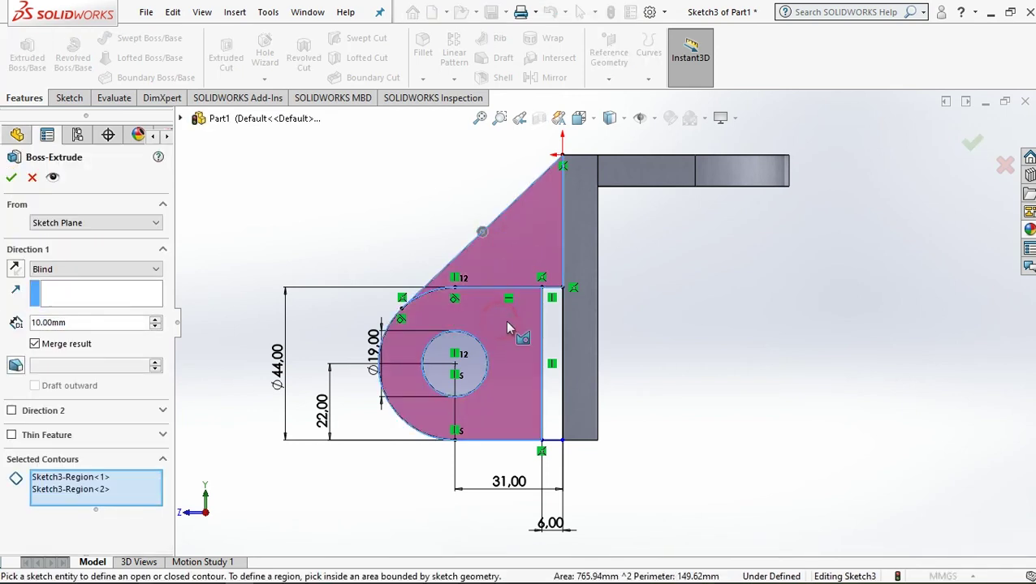
left_click(550, 329)
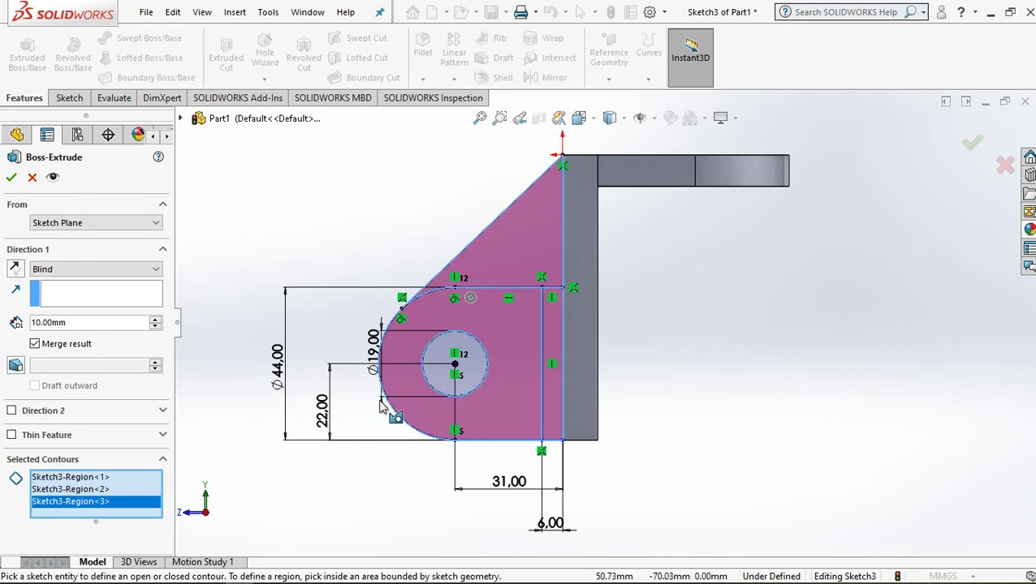
middle_click_drag(362, 415, 449, 269)
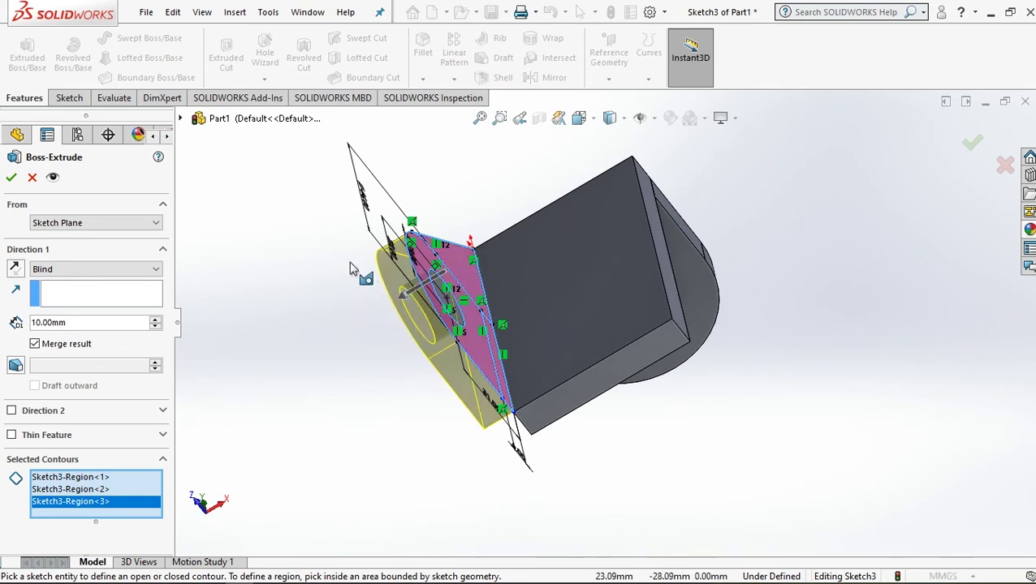
left_click(15, 270)
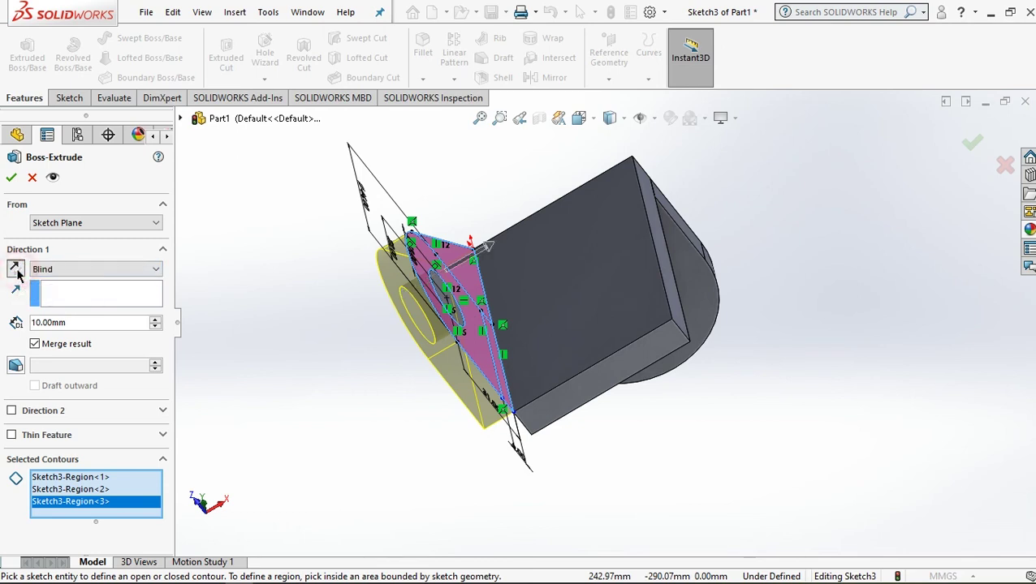
left_click_drag(79, 322, 19, 318)
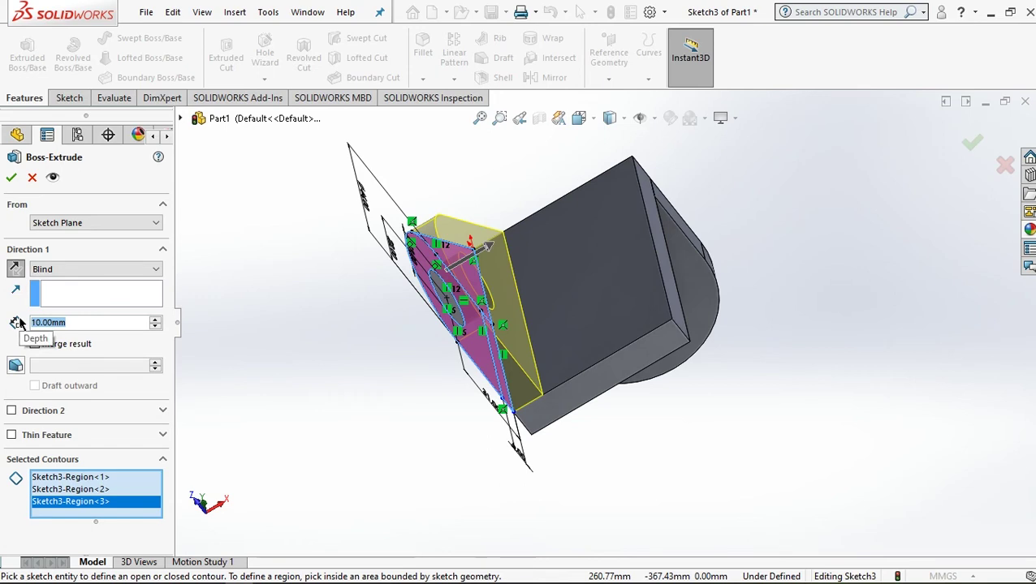
type("10")
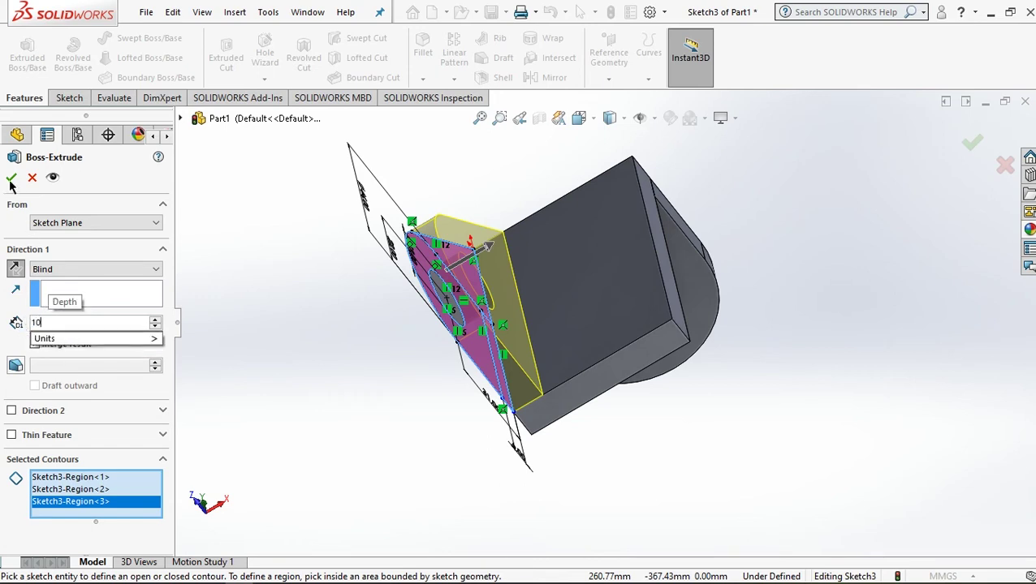
left_click(11, 180)
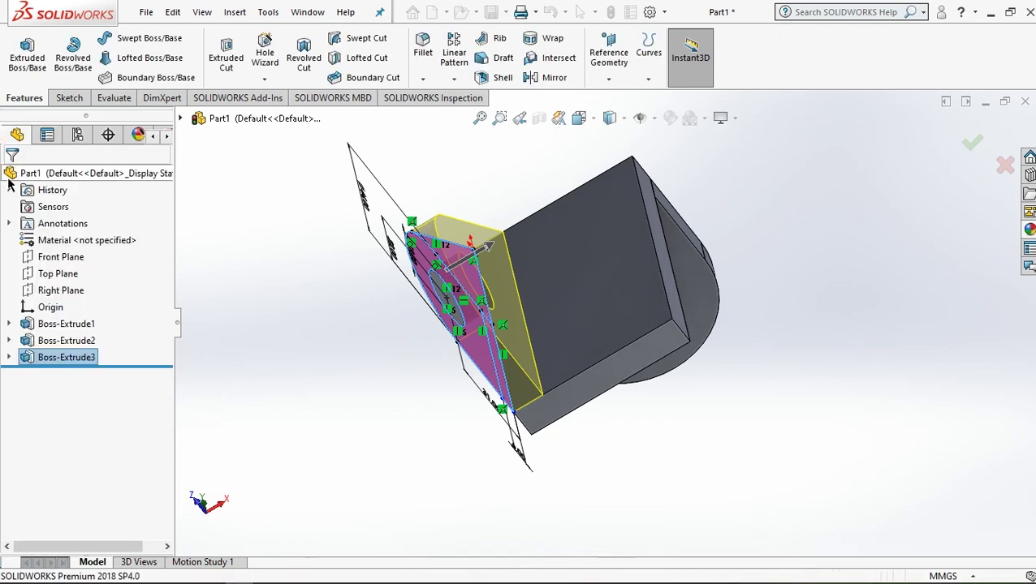
Reuse Sketch3 to extrude the two lug regions 16 mm in the opposite direction as Boss-Extrude4.
middle_click_drag(465, 497, 428, 558)
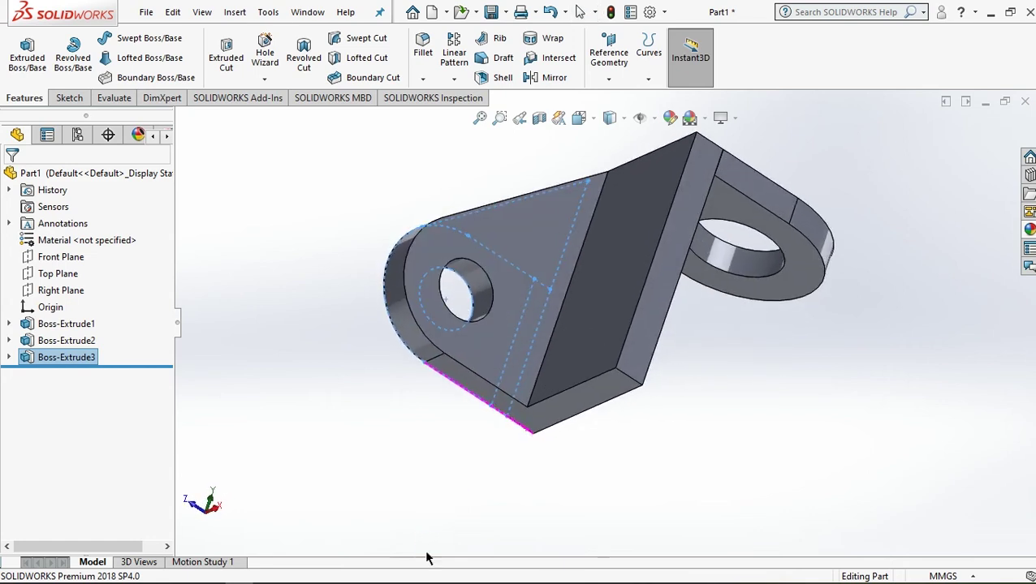
left_click(8, 358)
left_click(84, 376)
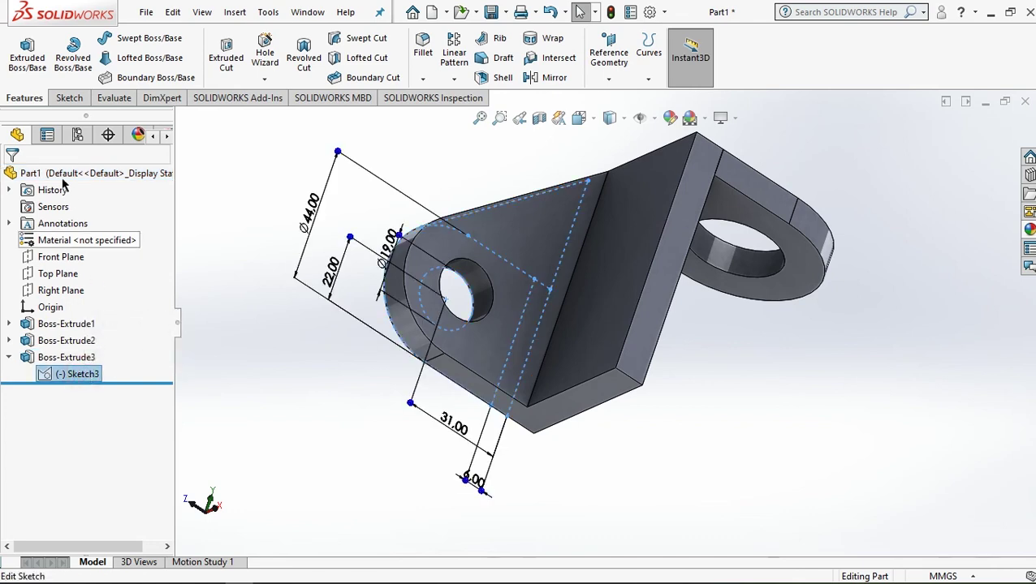
left_click(23, 64)
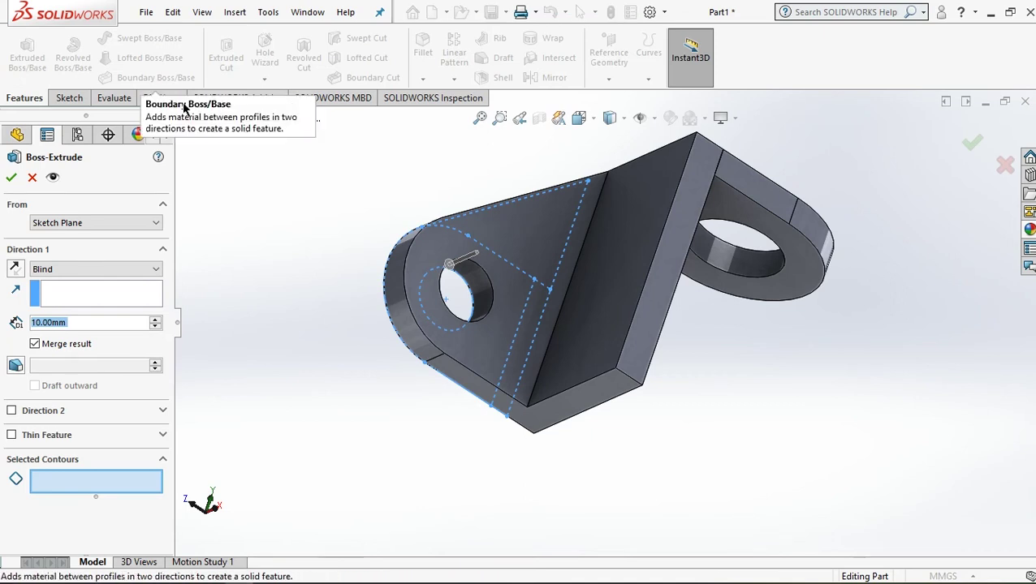
left_click(486, 357)
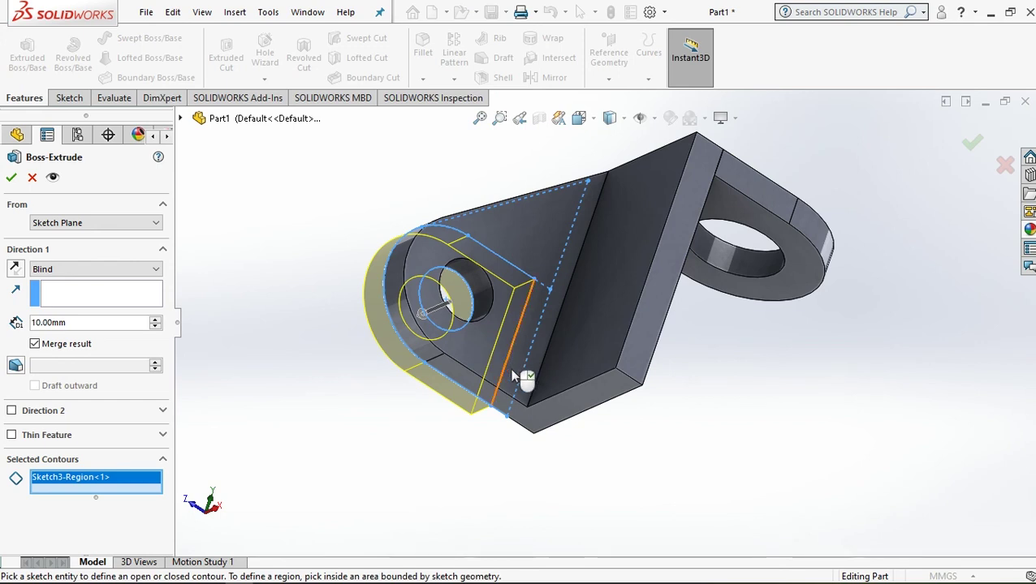
left_click(513, 377)
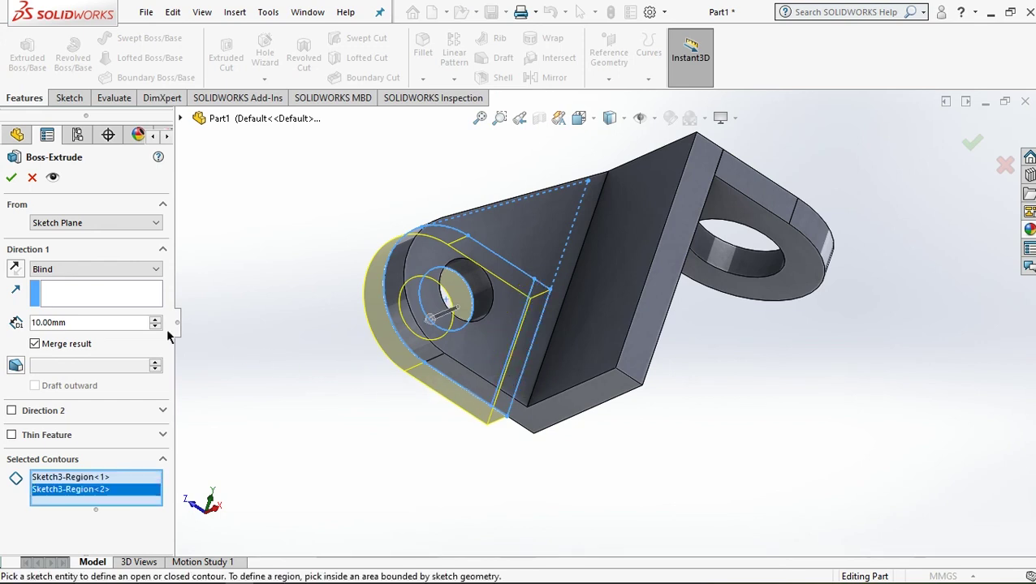
left_click(16, 270)
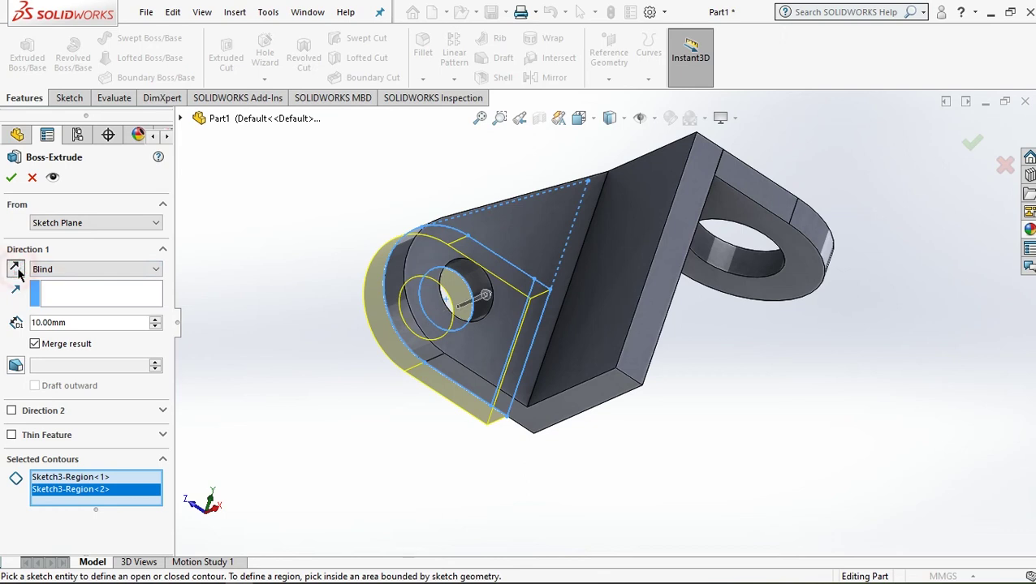
left_click(16, 270)
left_click_drag(87, 322, 43, 323)
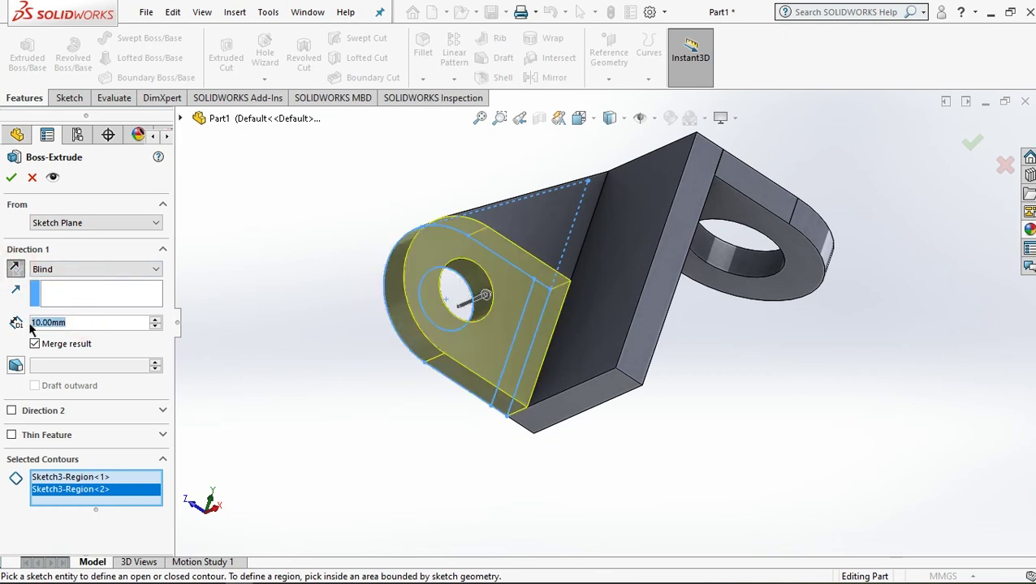
type("1")
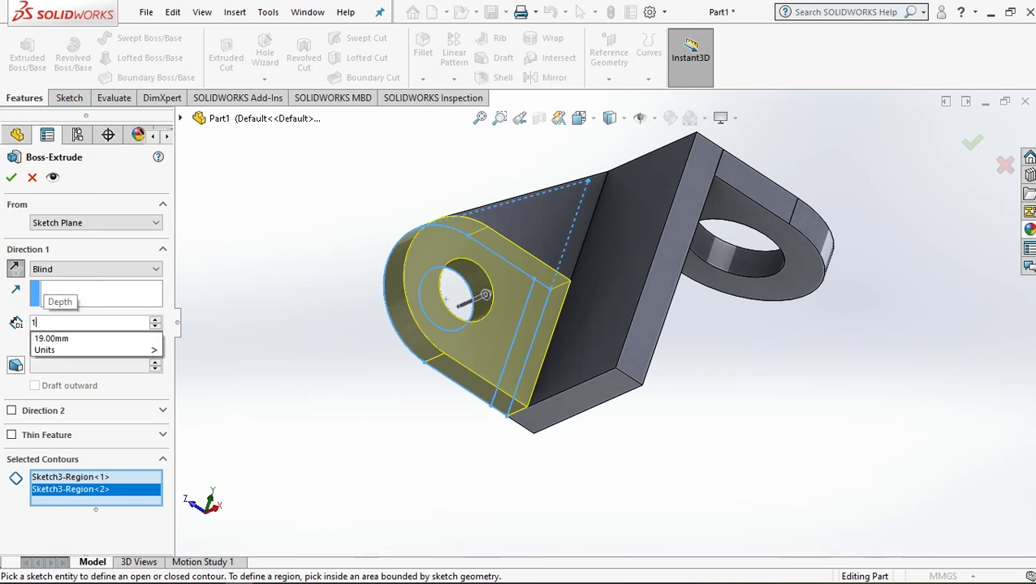
type("6")
key("Return")
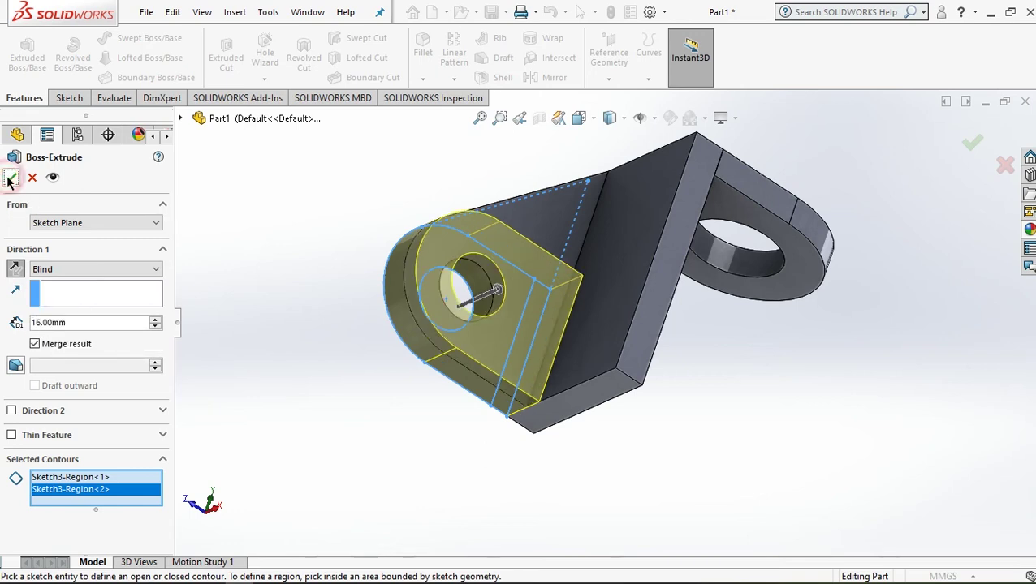
left_click(10, 178)
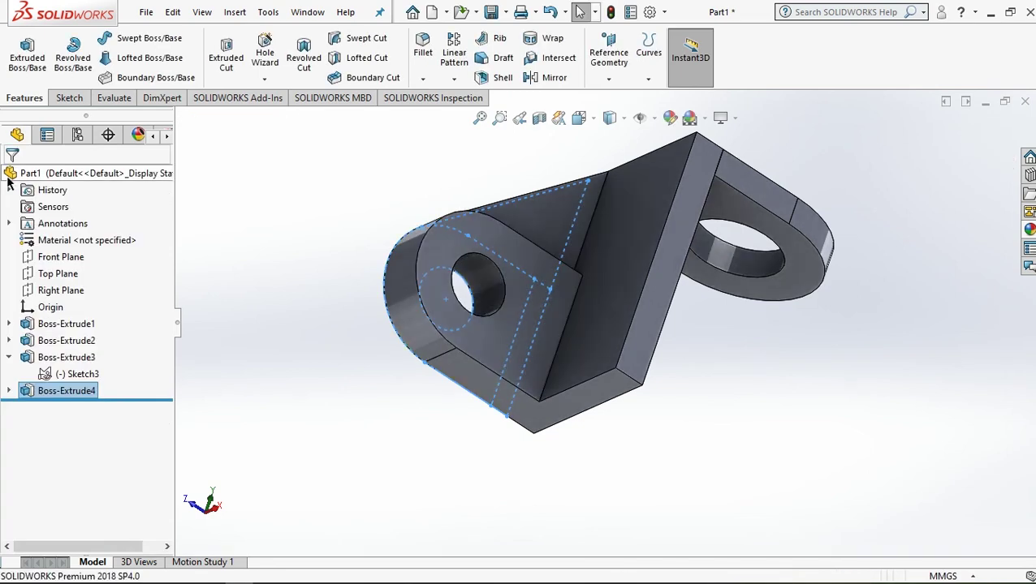
left_click(8, 391)
left_click(77, 408)
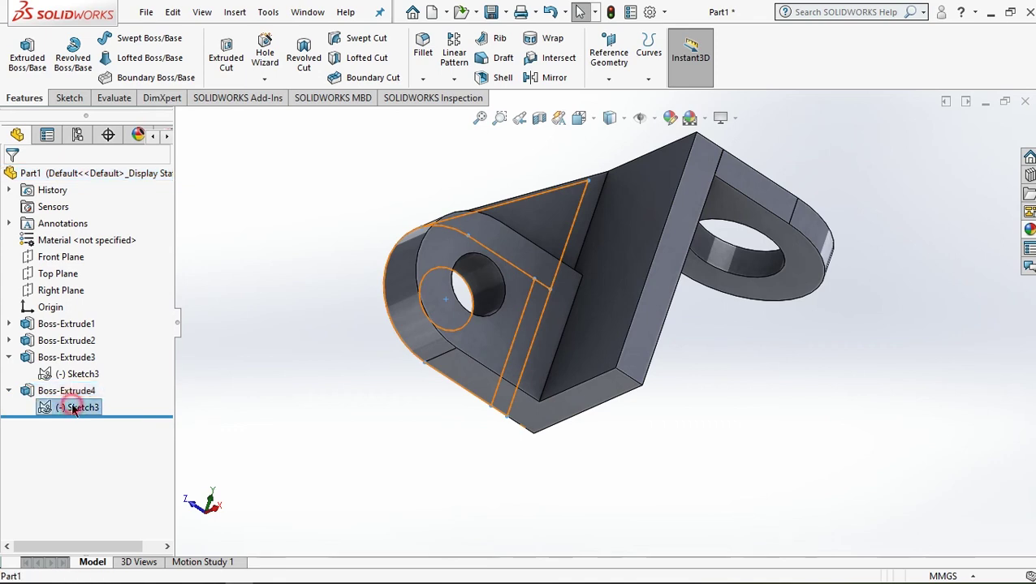
Extrude Sketch3's narrow strip region Up To Surface, ending at the vertical plate's face.
left_click(29, 56)
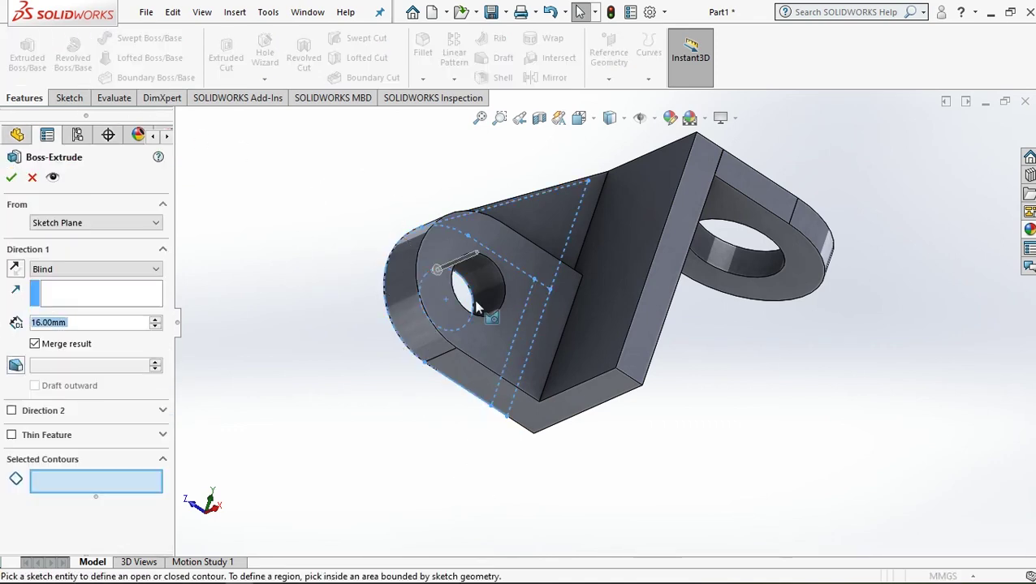
left_click(519, 349)
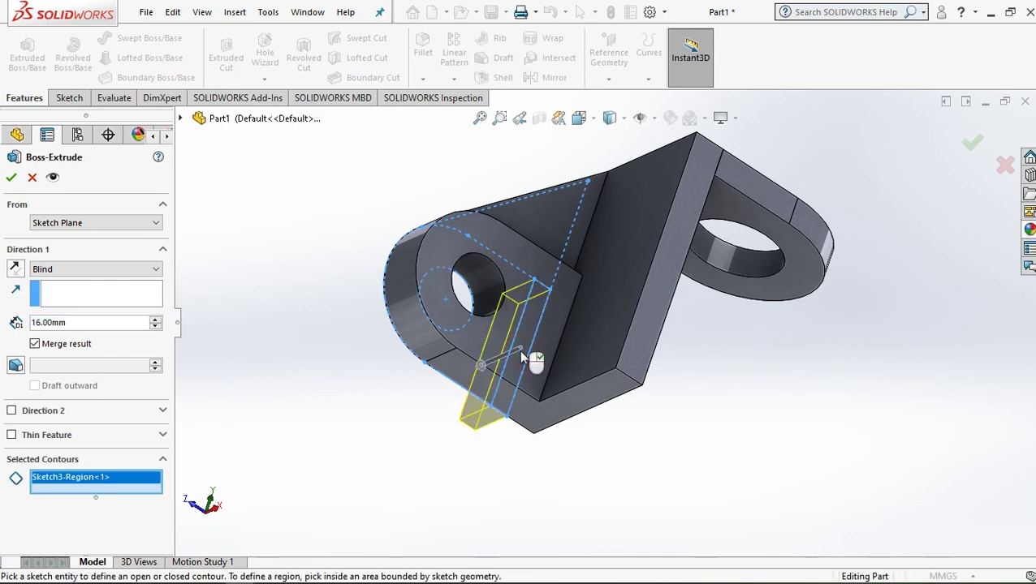
left_click(14, 270)
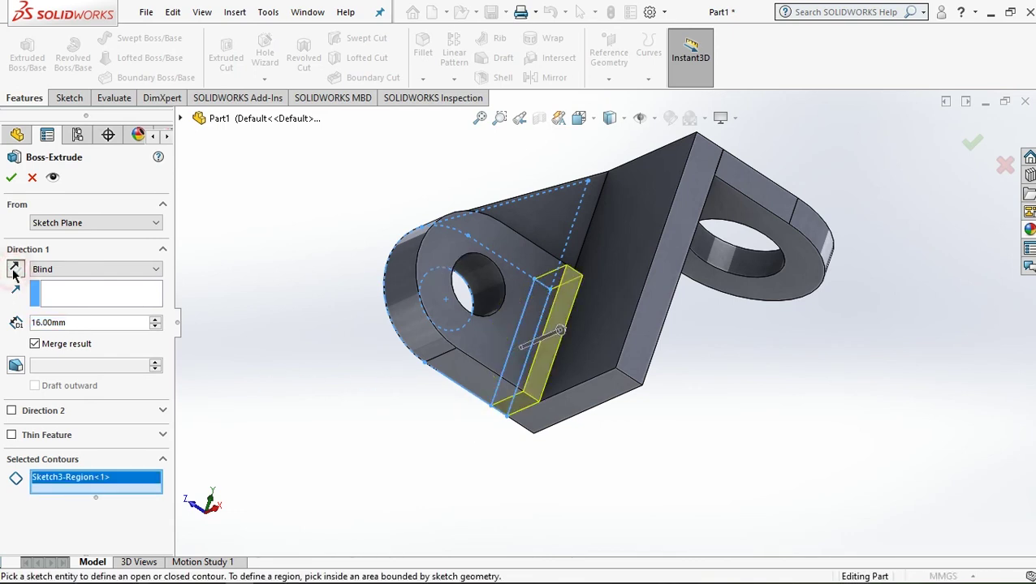
left_click(130, 269)
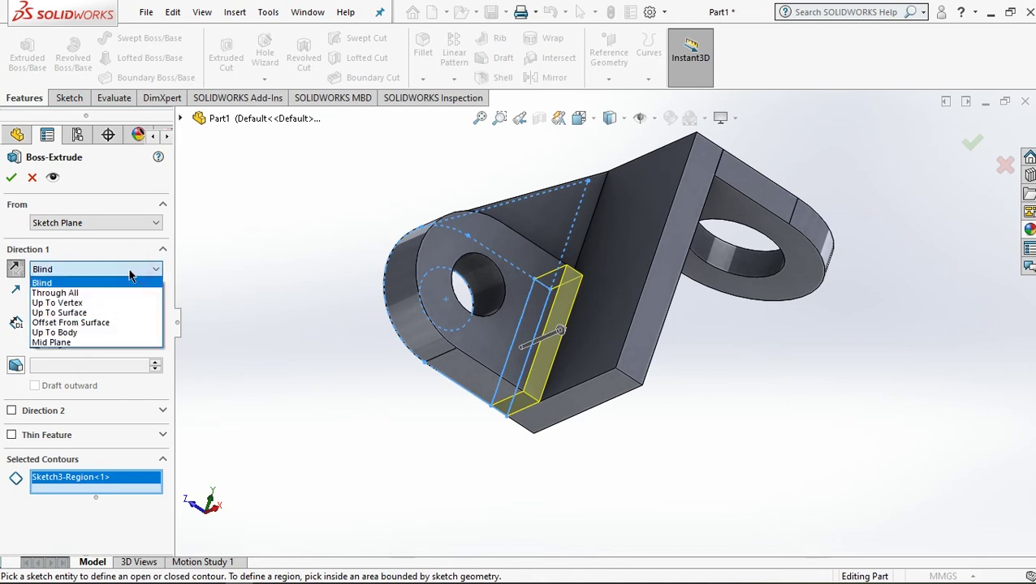
left_click(98, 313)
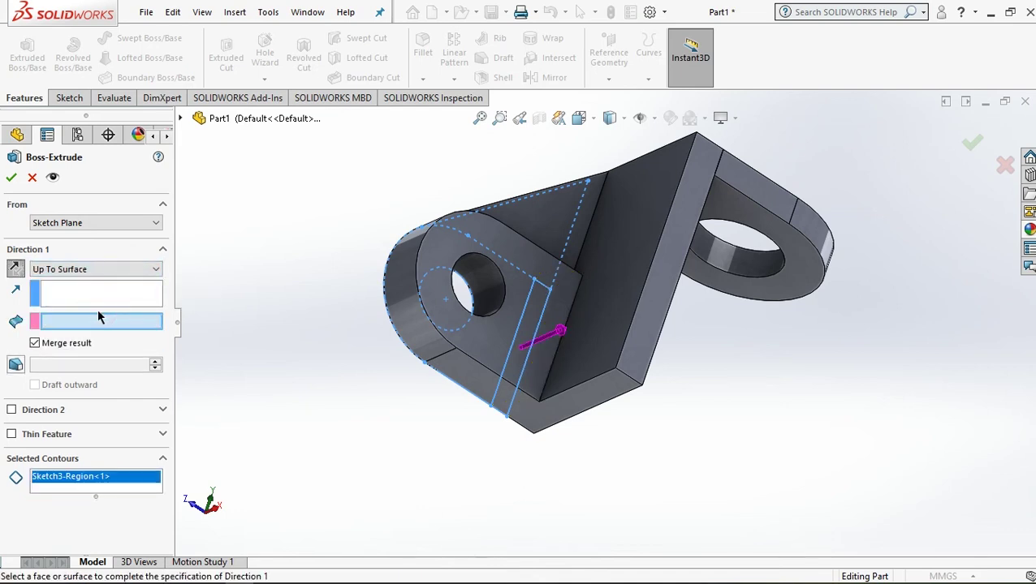
left_click(656, 325)
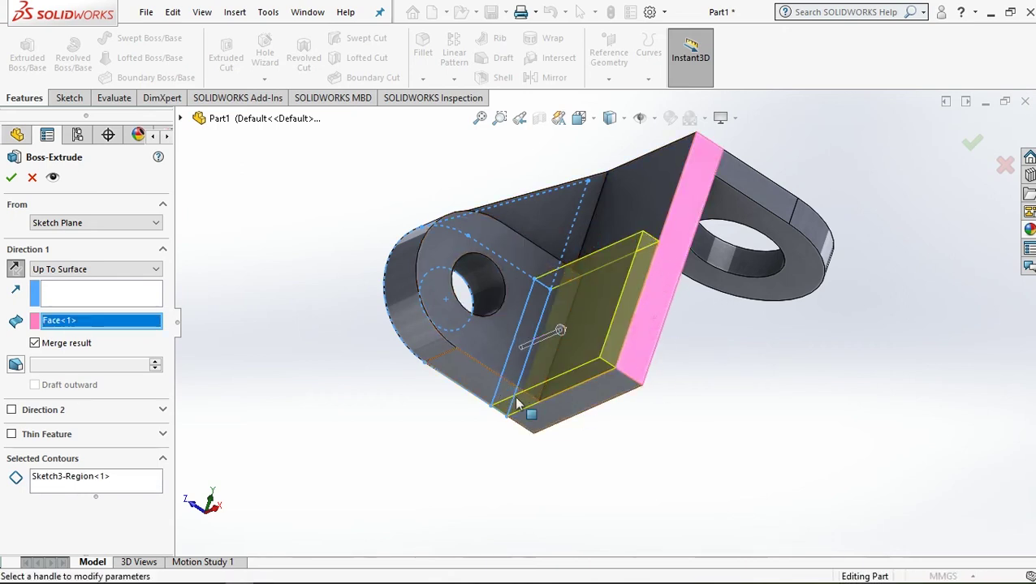
left_click(10, 178)
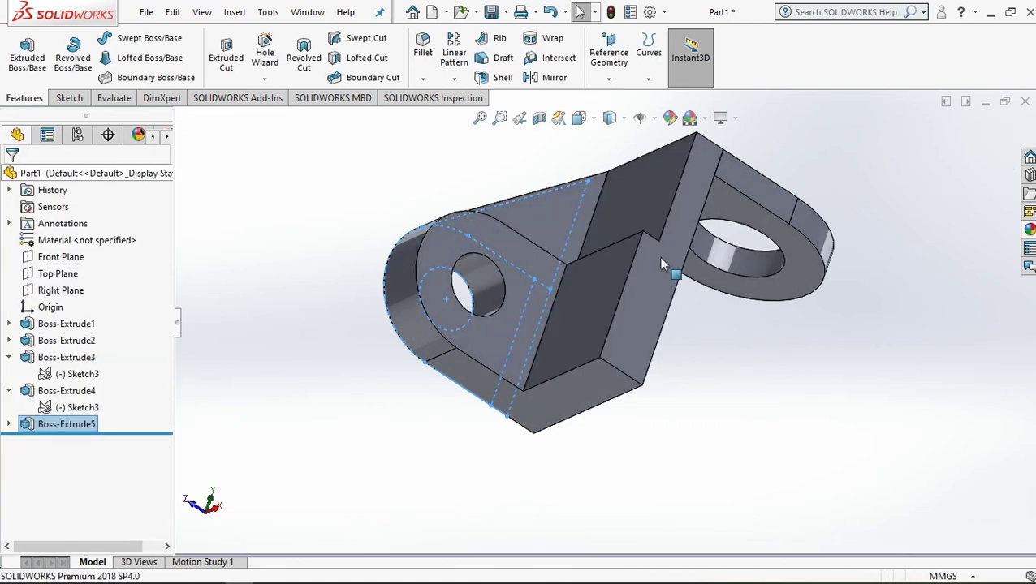
key("Up")
key("Up")
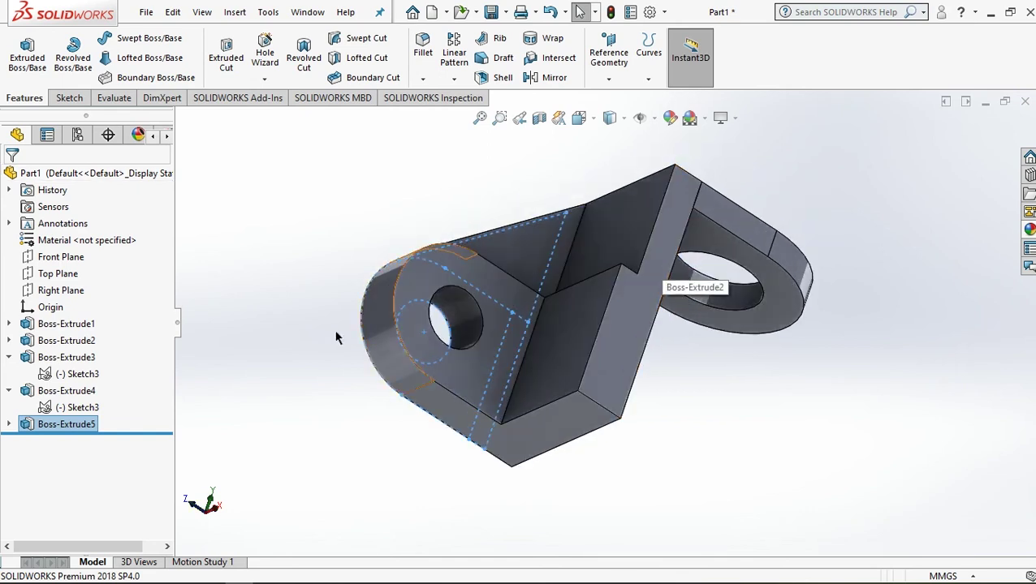
Orient the view Normal To the L-shaped bottom face of Boss-Extrude2.
left_click(295, 350)
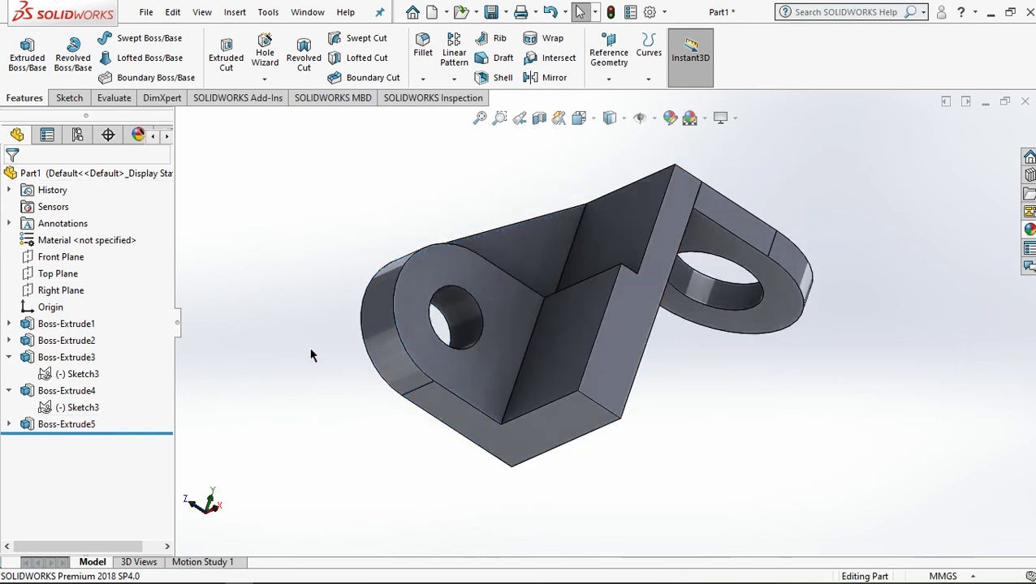
middle_click_drag(400, 511, 442, 441)
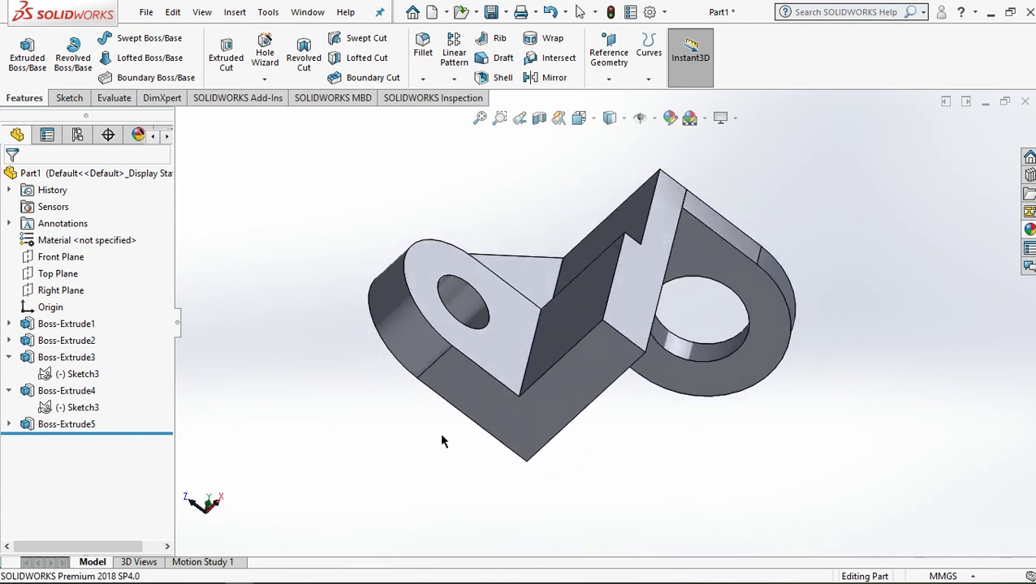
left_click(576, 383)
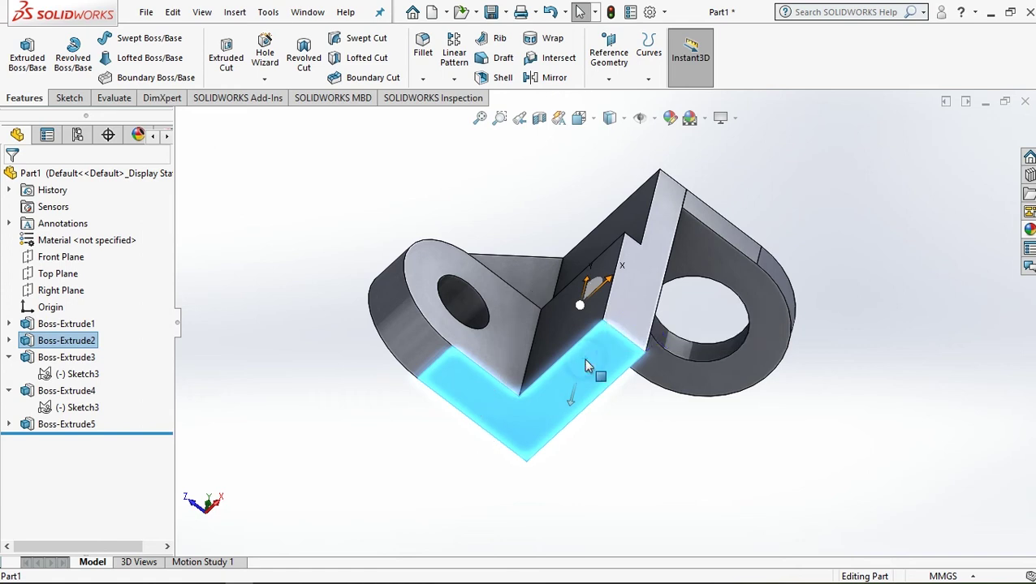
right_click(585, 362)
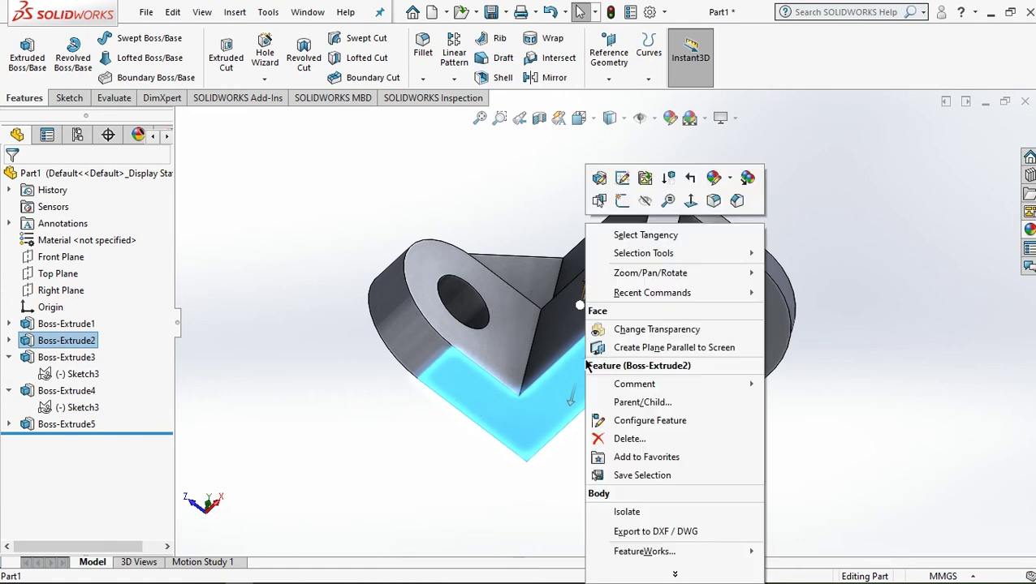
left_click(691, 202)
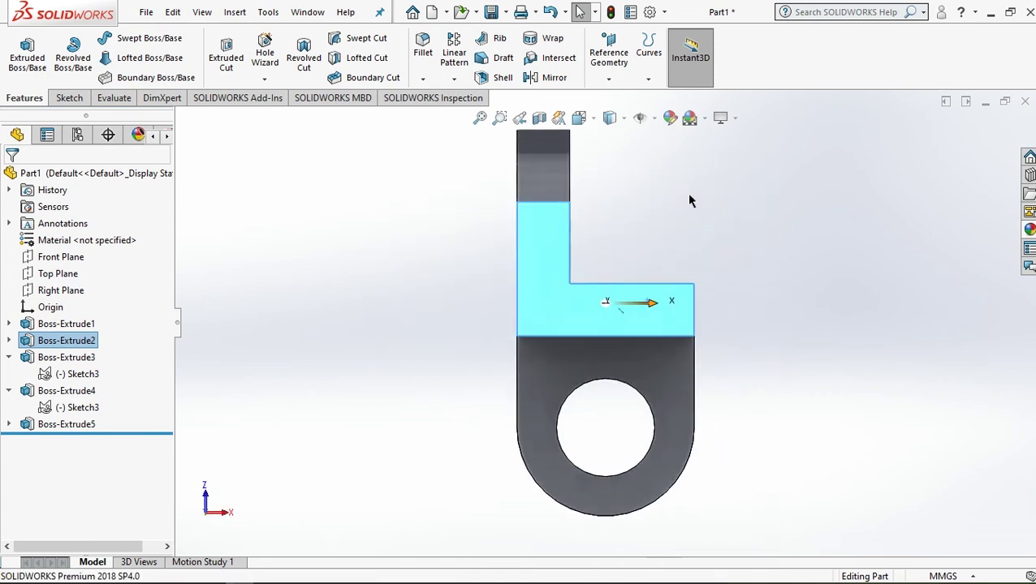
Create Plane1 offset 22 mm from the selected face, with Flip offset into the part.
left_click(610, 54)
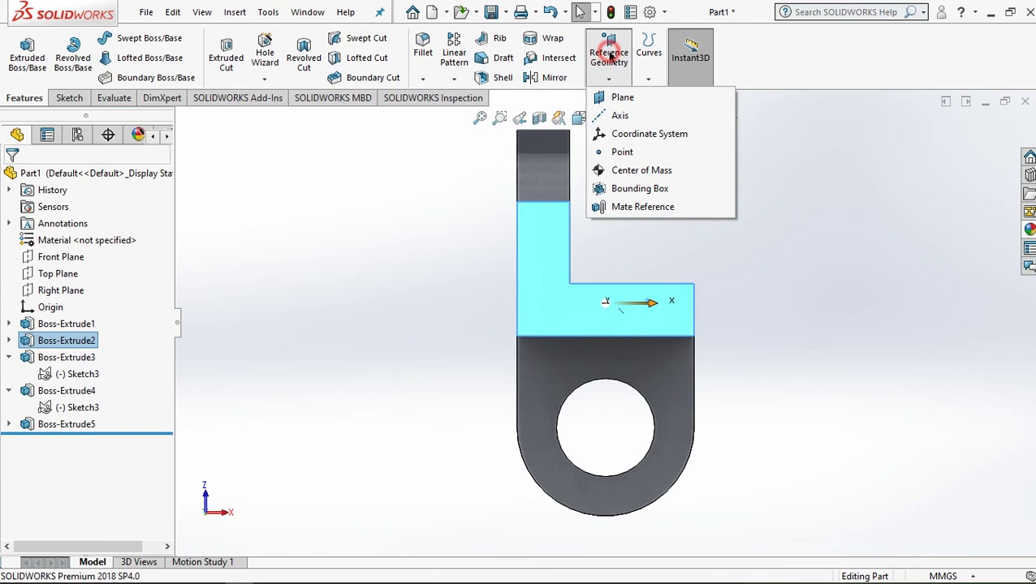
left_click(625, 98)
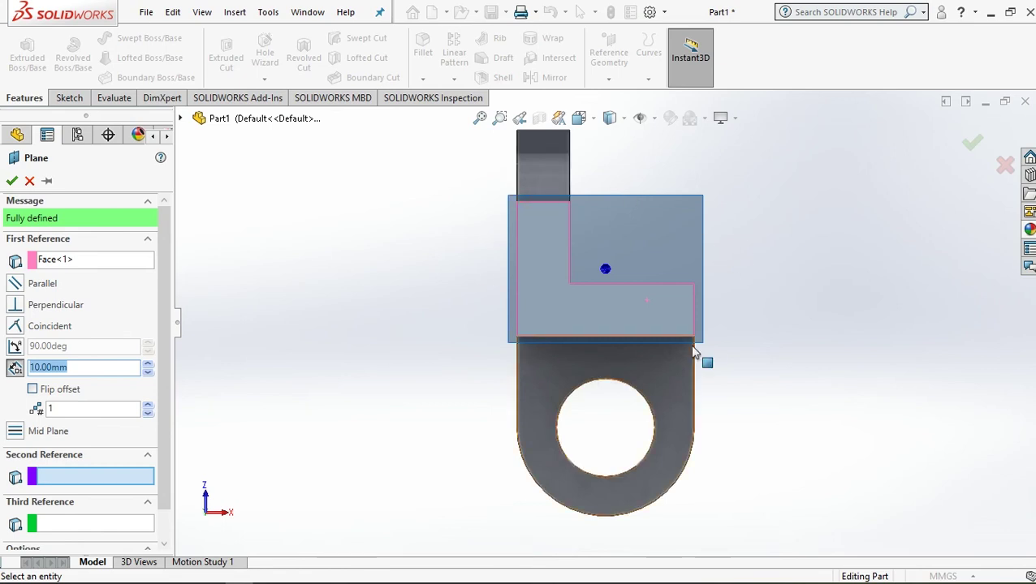
middle_click_drag(773, 294, 736, 369)
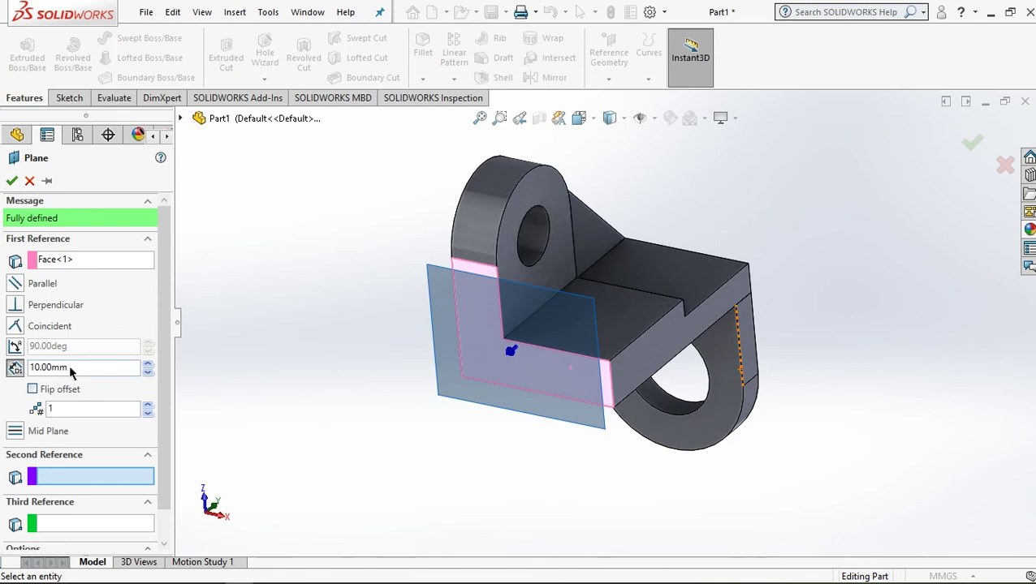
left_click(104, 369)
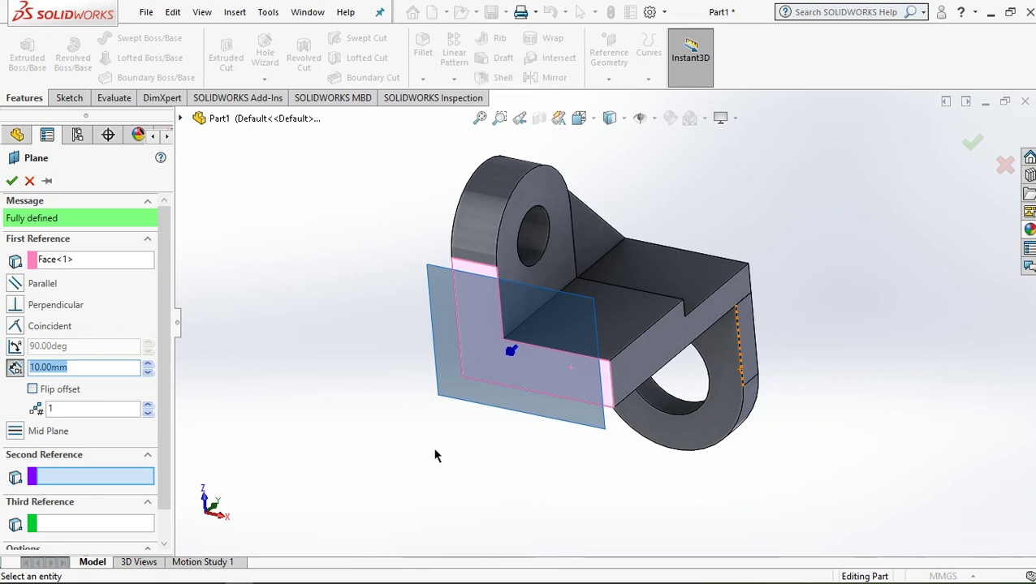
double_click(89, 370)
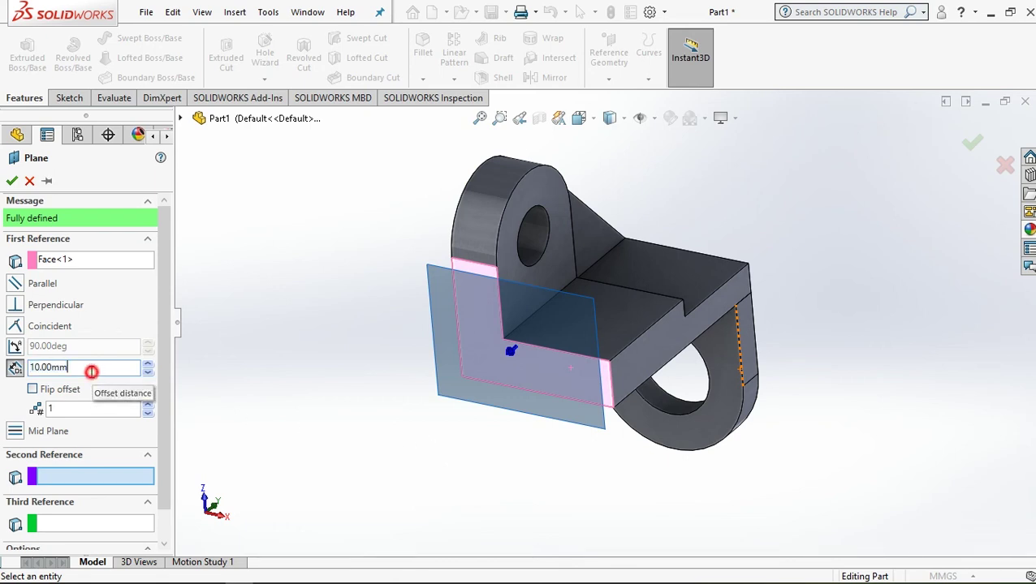
type("2")
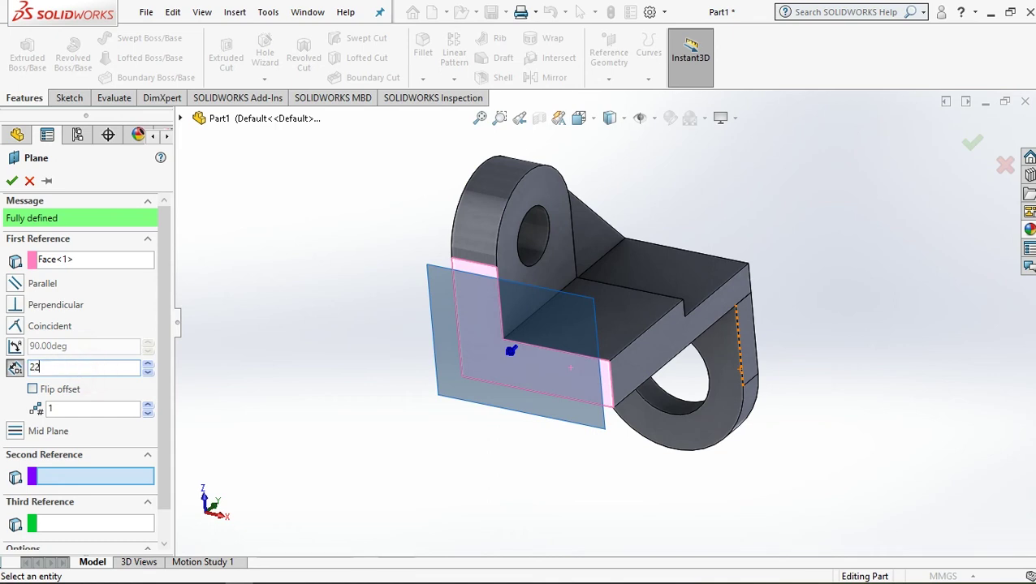
type("2")
left_click(32, 391)
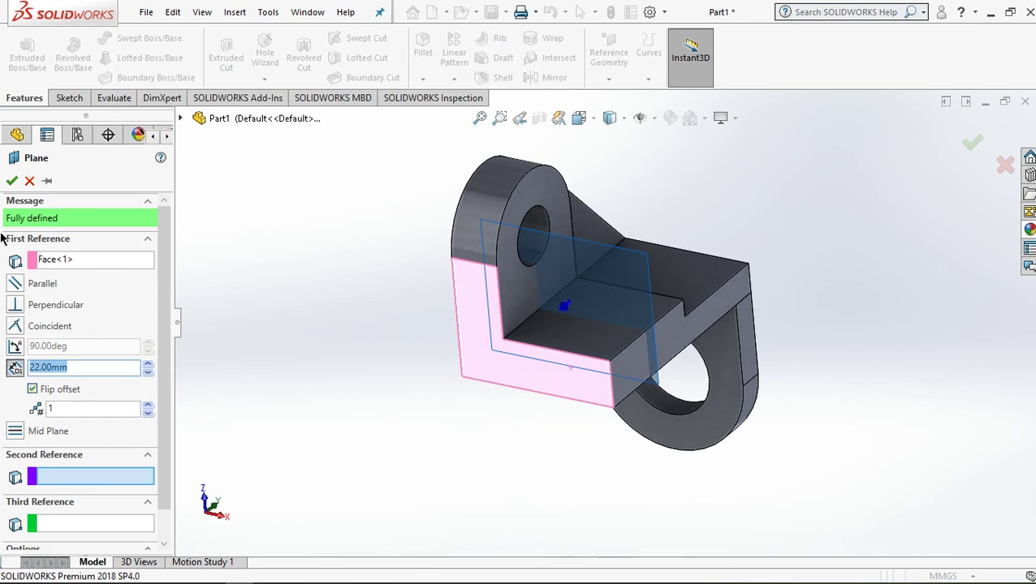
left_click(12, 181)
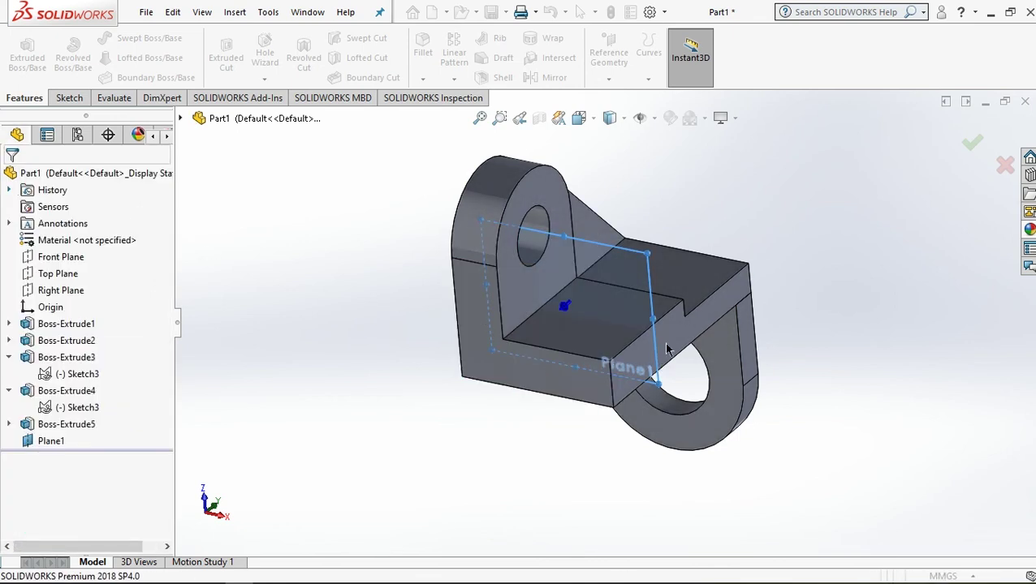
View Plane1 straight on and start a sketch with a construction line along the step edge.
right_click(57, 445)
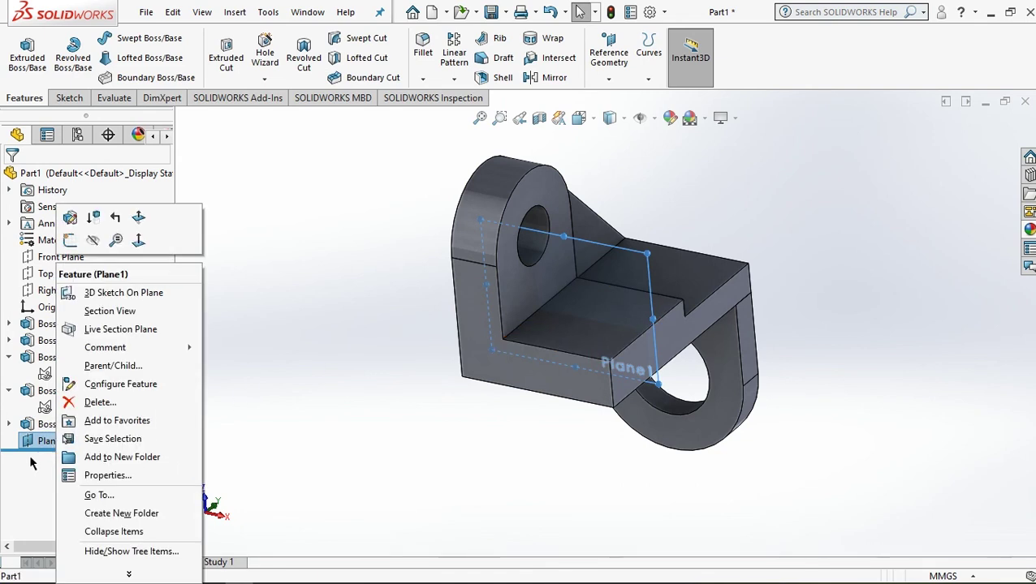
left_click(140, 241)
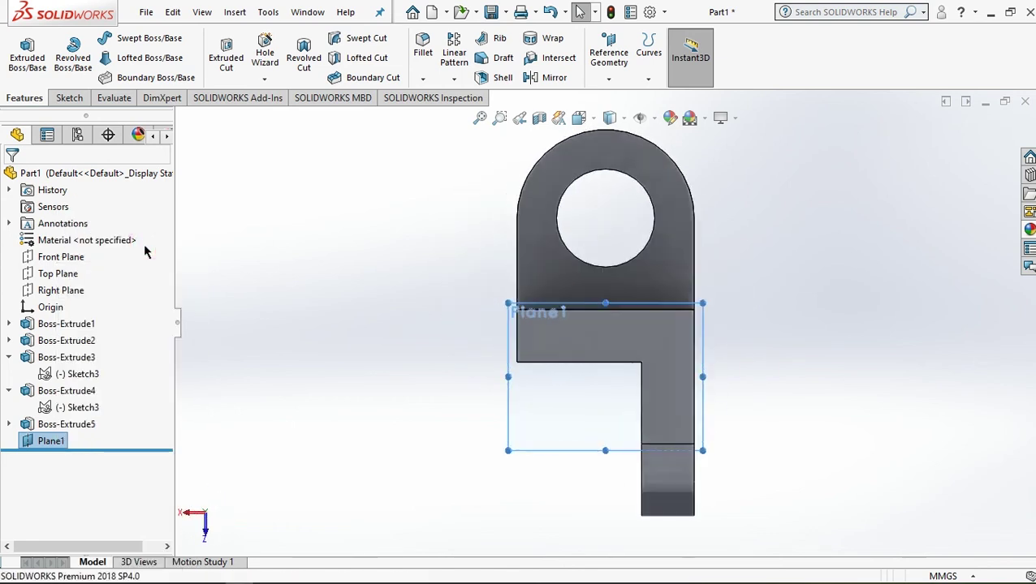
left_click(69, 98)
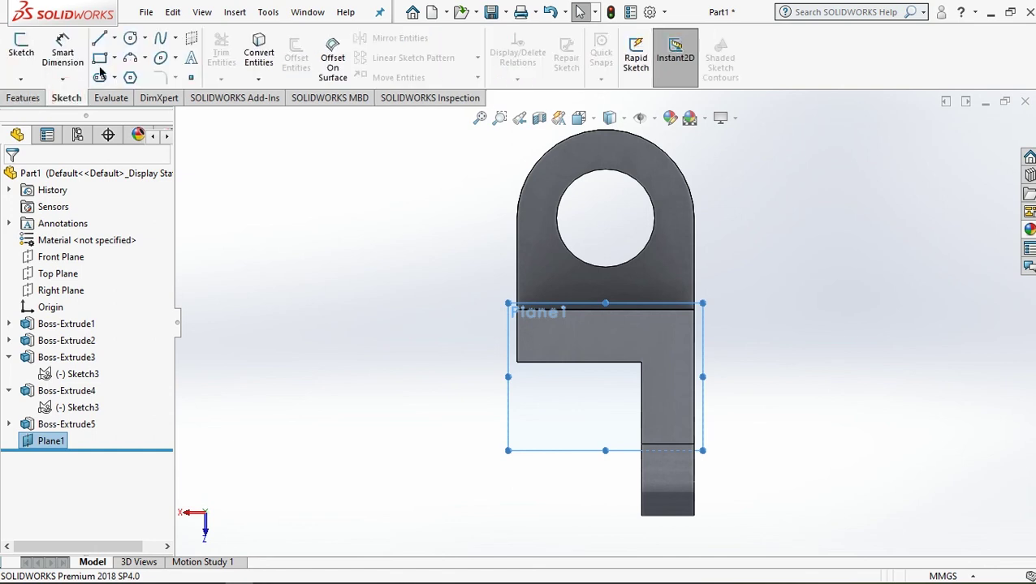
left_click(104, 40)
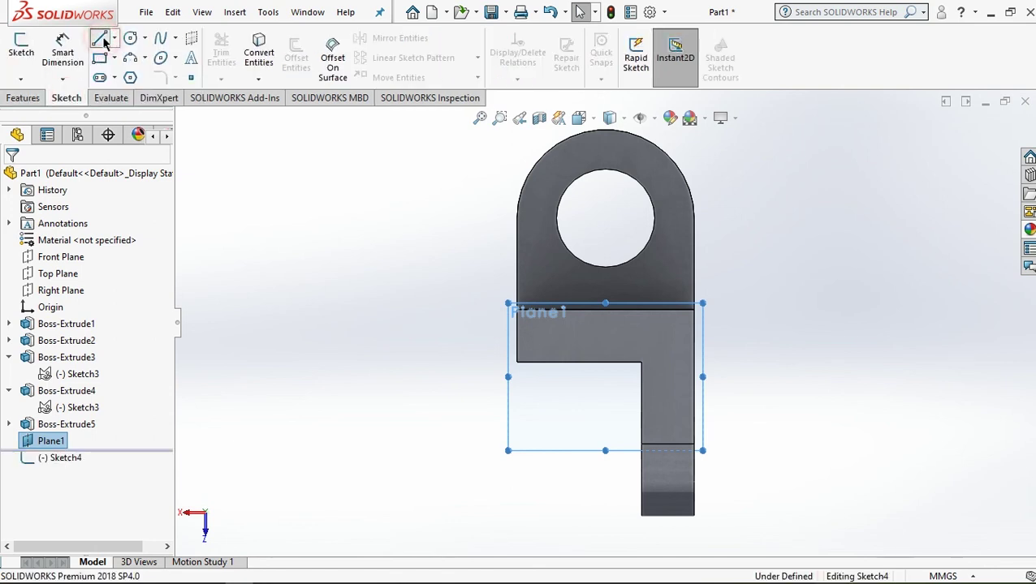
left_click(34, 350)
scroll(652, 373, "down", 1)
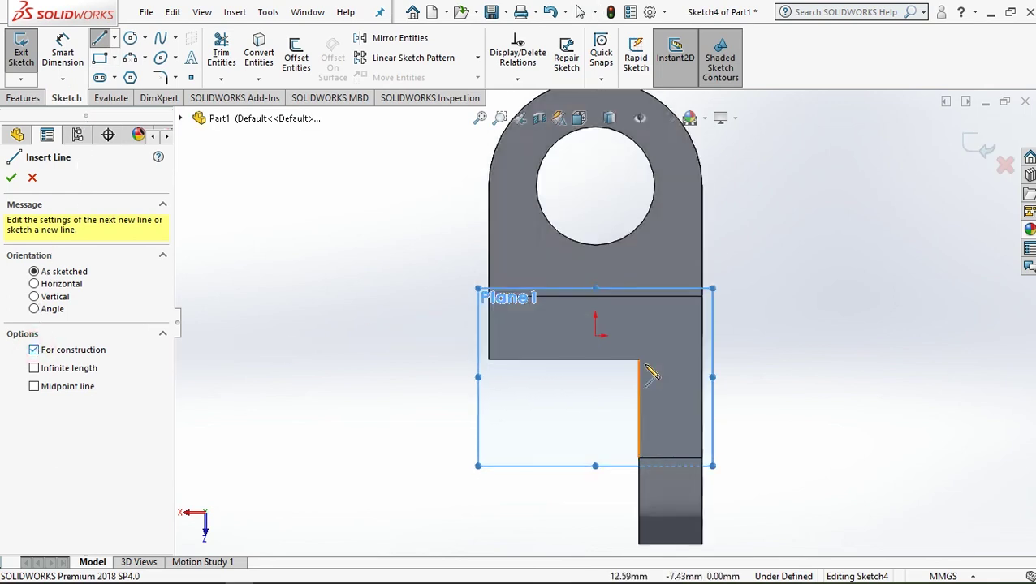
scroll(652, 374, "down", 1)
left_click(635, 356)
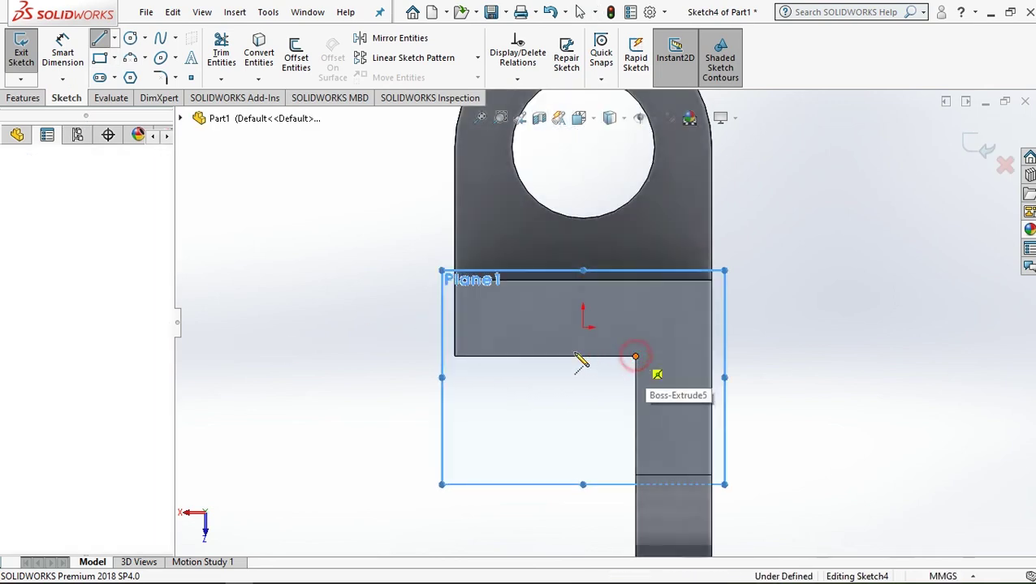
left_click(522, 357)
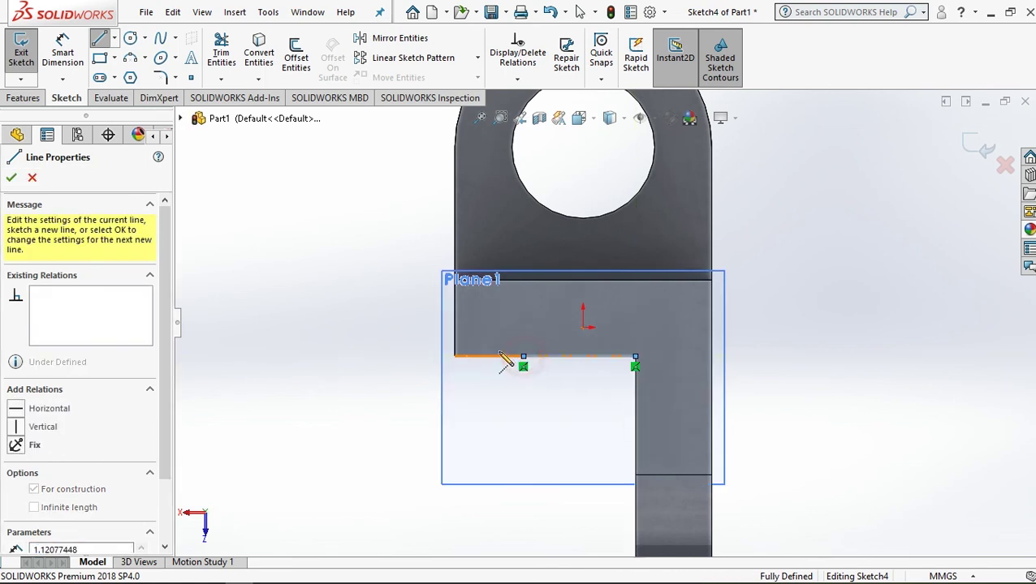
right_click(376, 358)
left_click(414, 371)
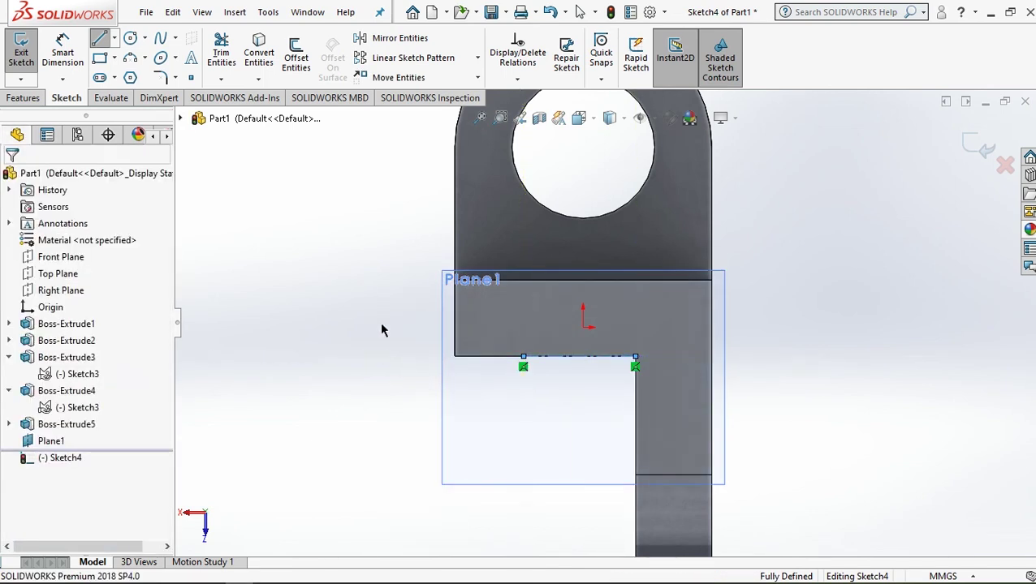
Draw a small right triangle of solid lines at the construction line's left end.
left_click(99, 38)
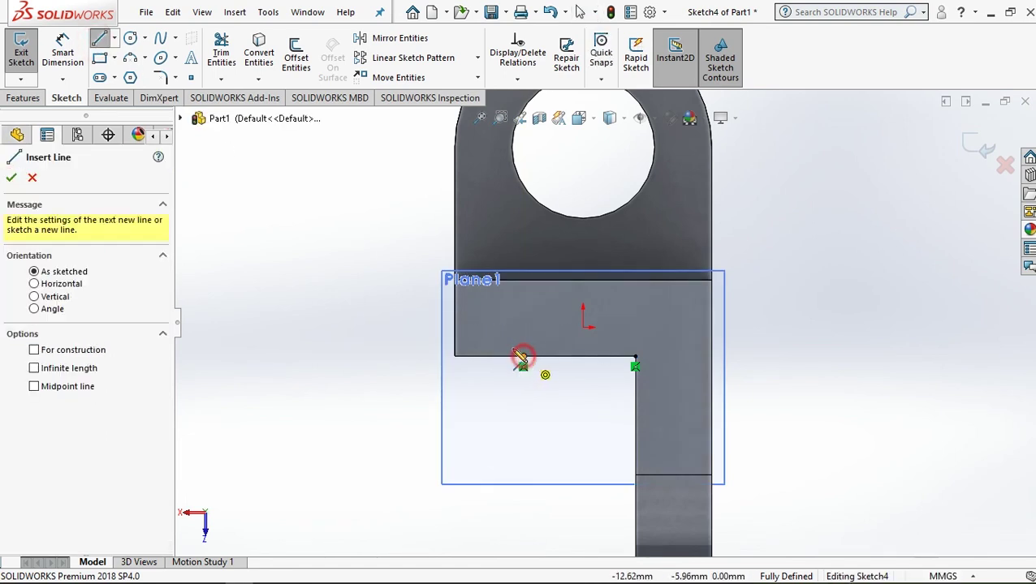
left_click(522, 358)
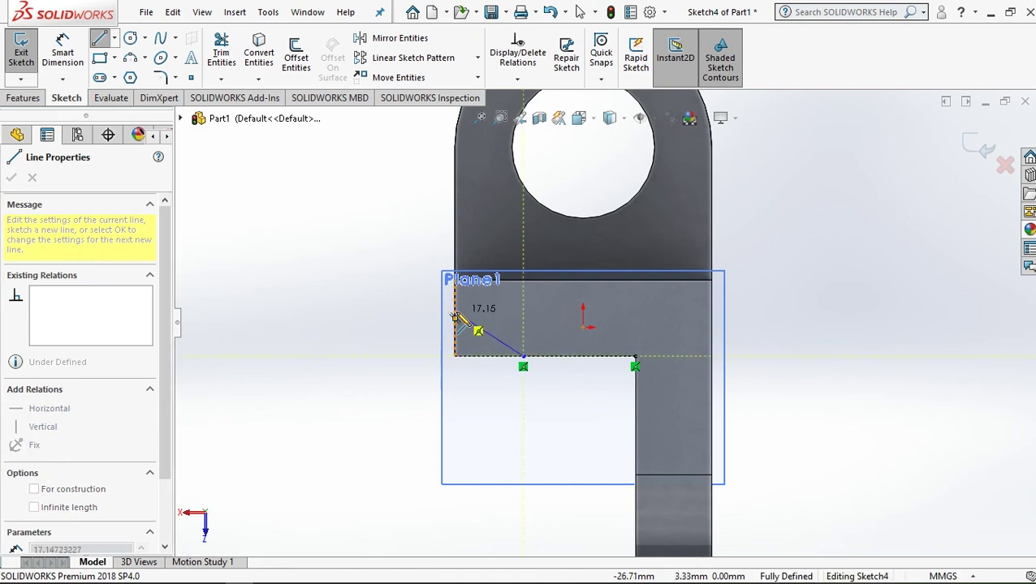
left_click(455, 306)
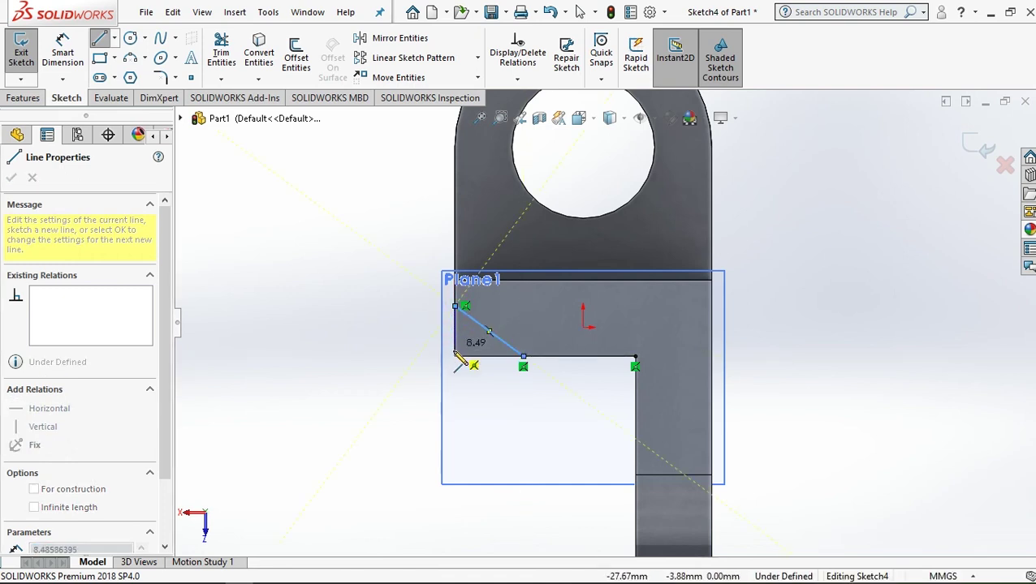
left_click(456, 358)
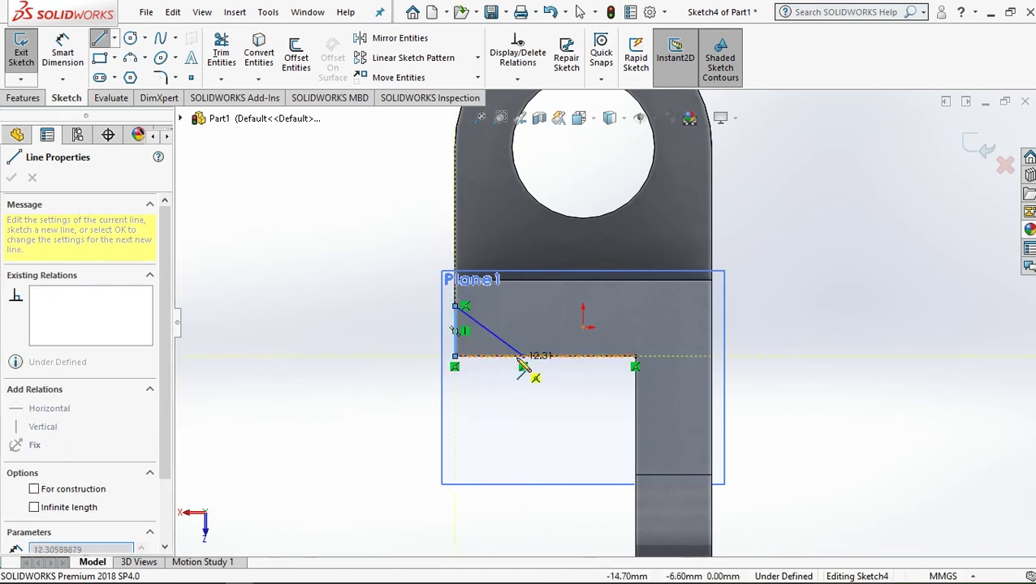
double_click(524, 359)
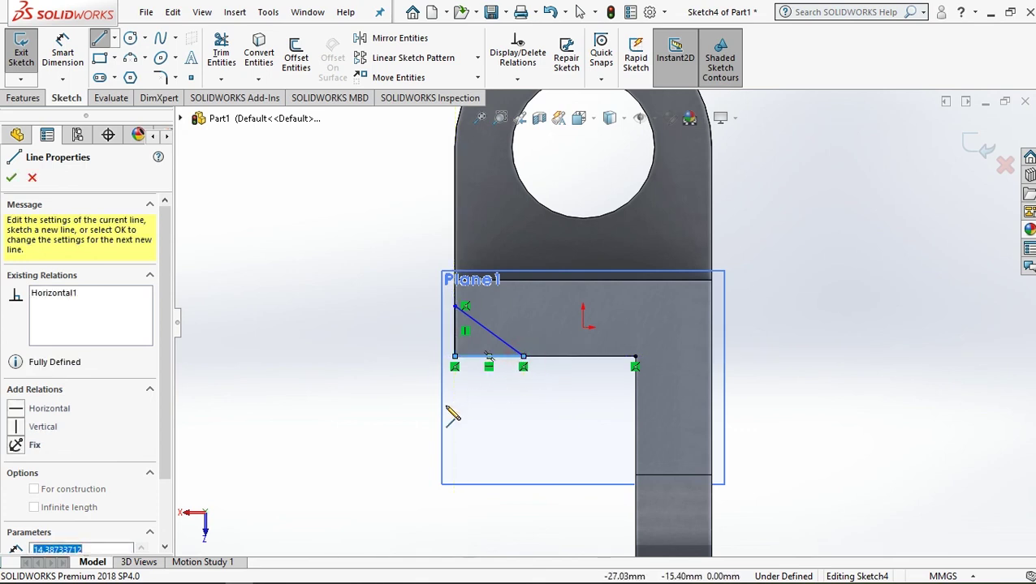
left_click(63, 54)
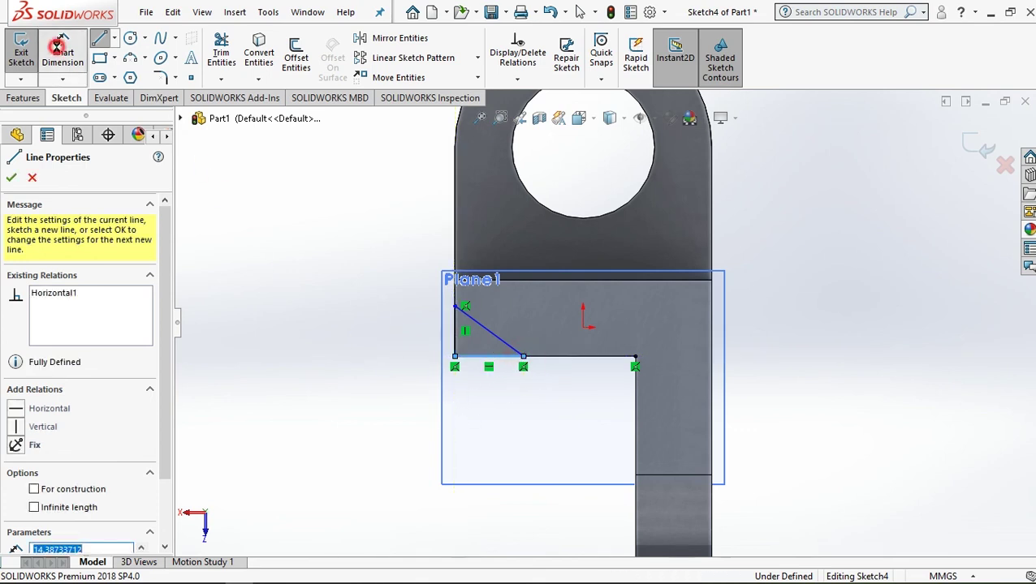
Dimension the construction line to 22 mm and the triangle's vertical side to 9 mm.
left_click(593, 359)
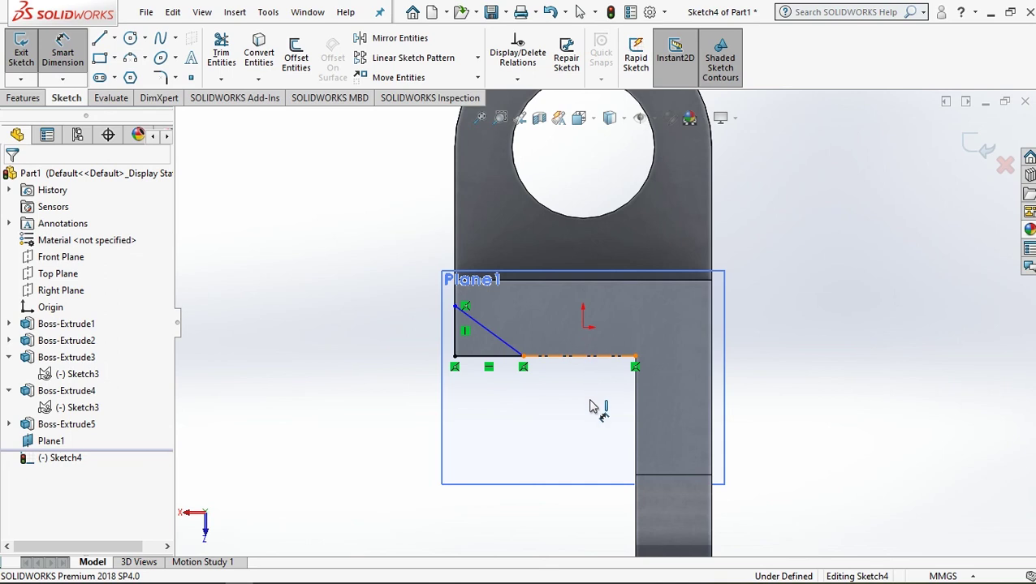
left_click(592, 443)
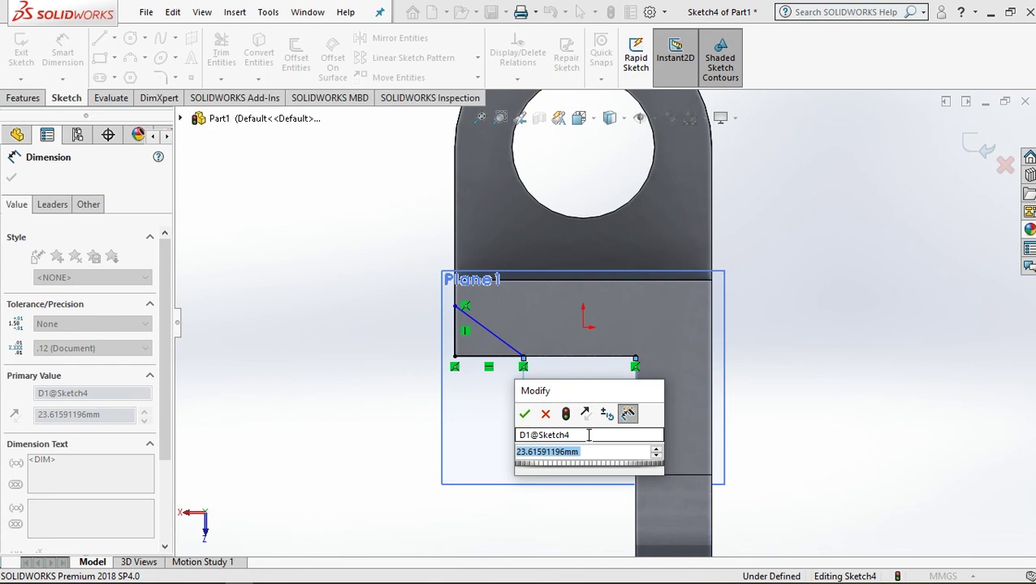
type("22")
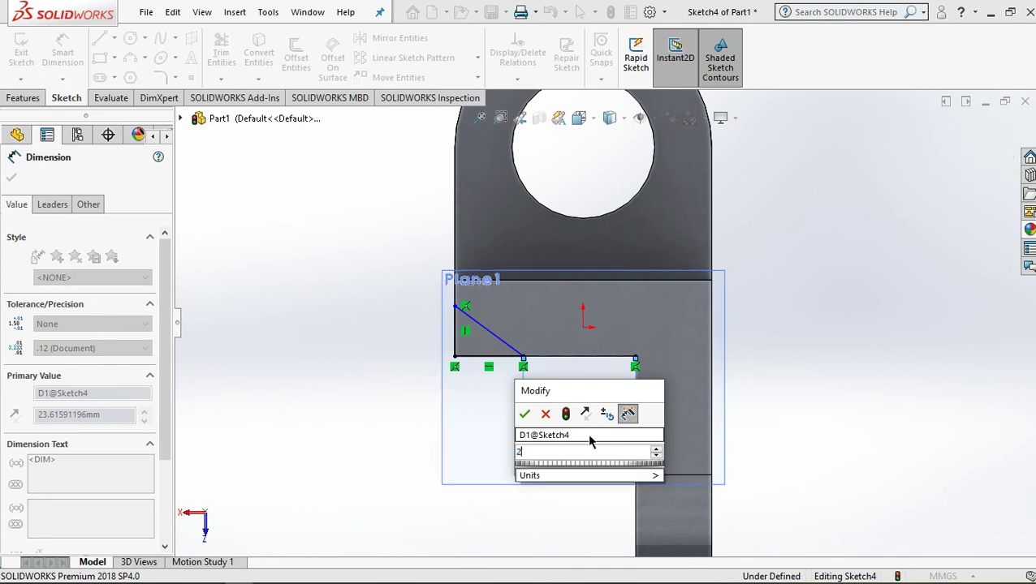
left_click(524, 414)
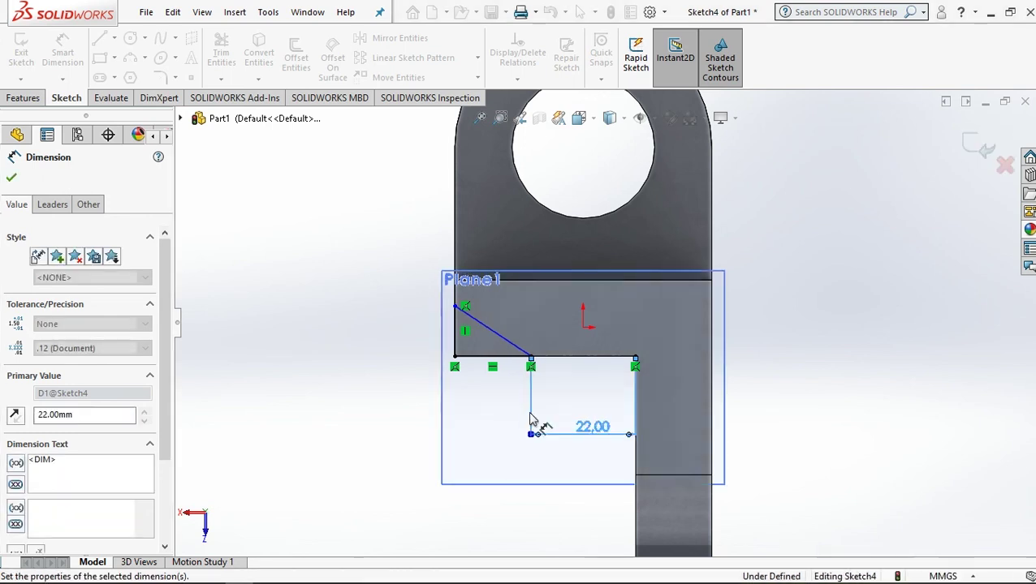
left_click(458, 323)
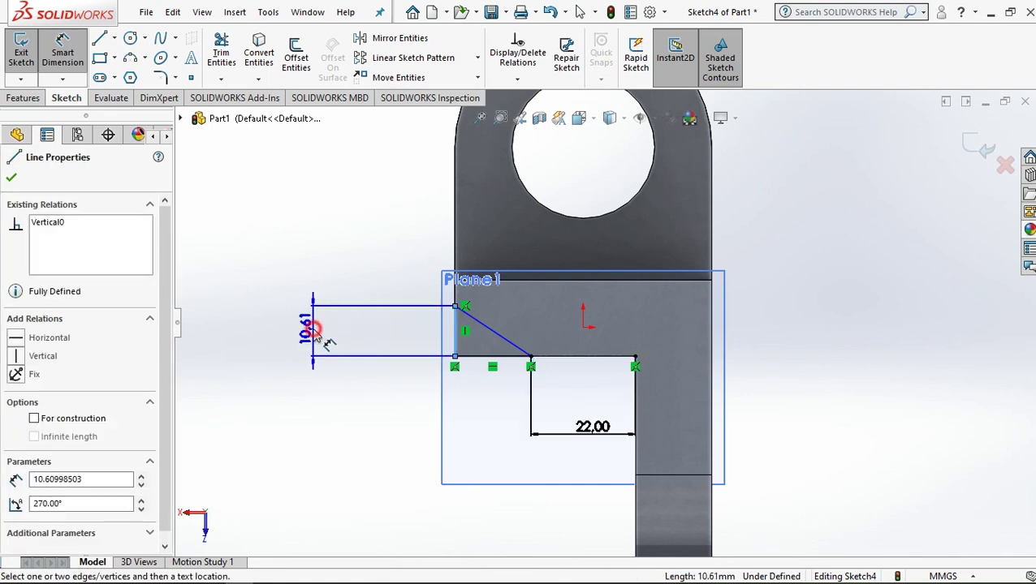
left_click(319, 337)
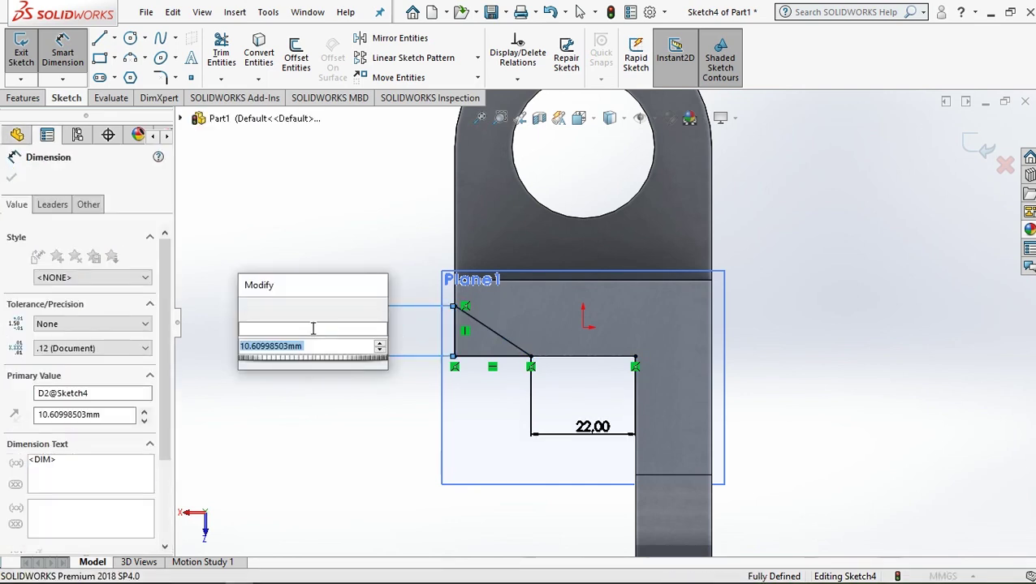
type("9")
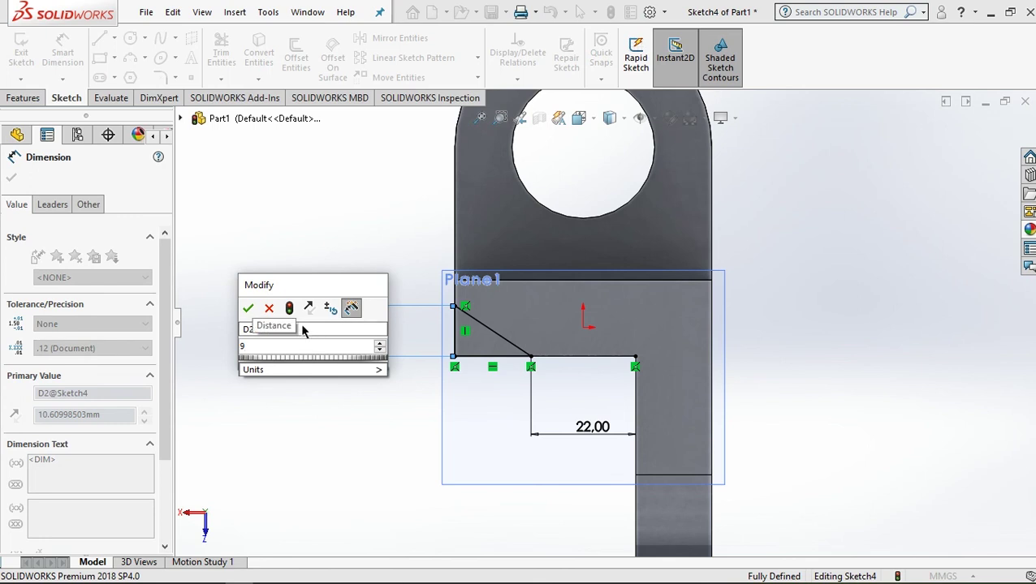
left_click(248, 308)
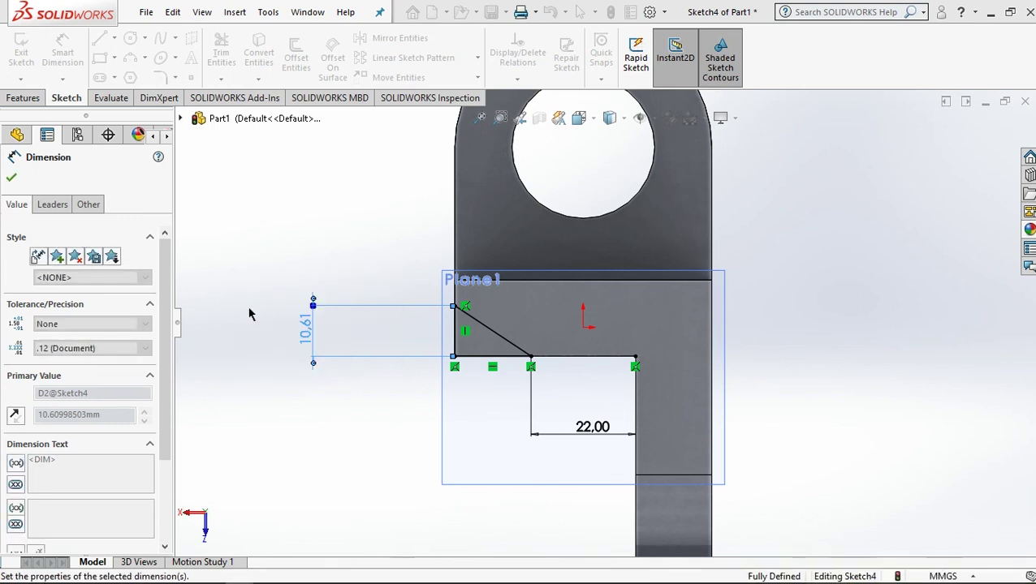
left_click(13, 179)
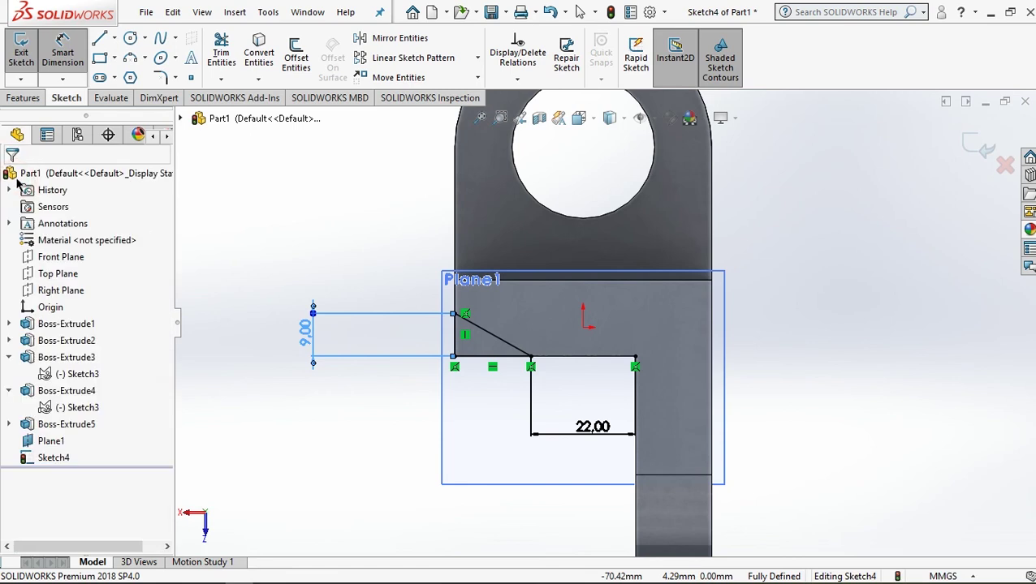
left_click(468, 487)
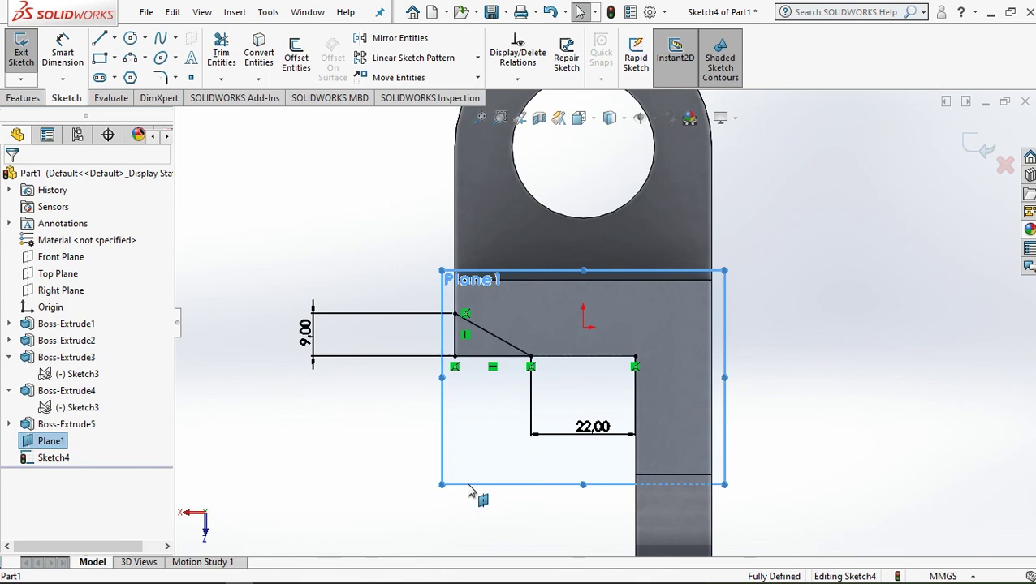
Zoom and orbit to view the triangle sketch on Plane1 at an oblique angle.
right_click(469, 487)
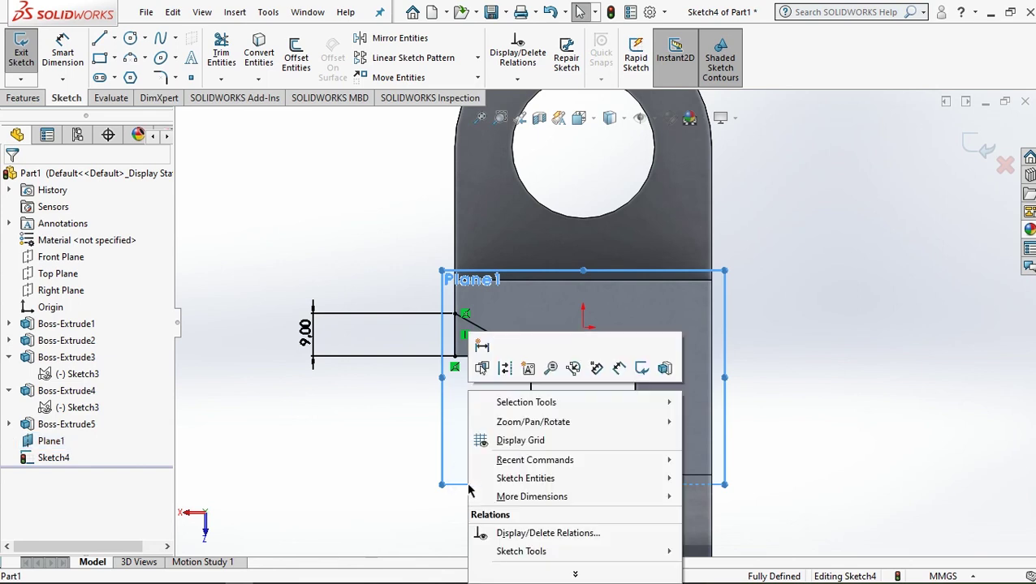
left_click(379, 432)
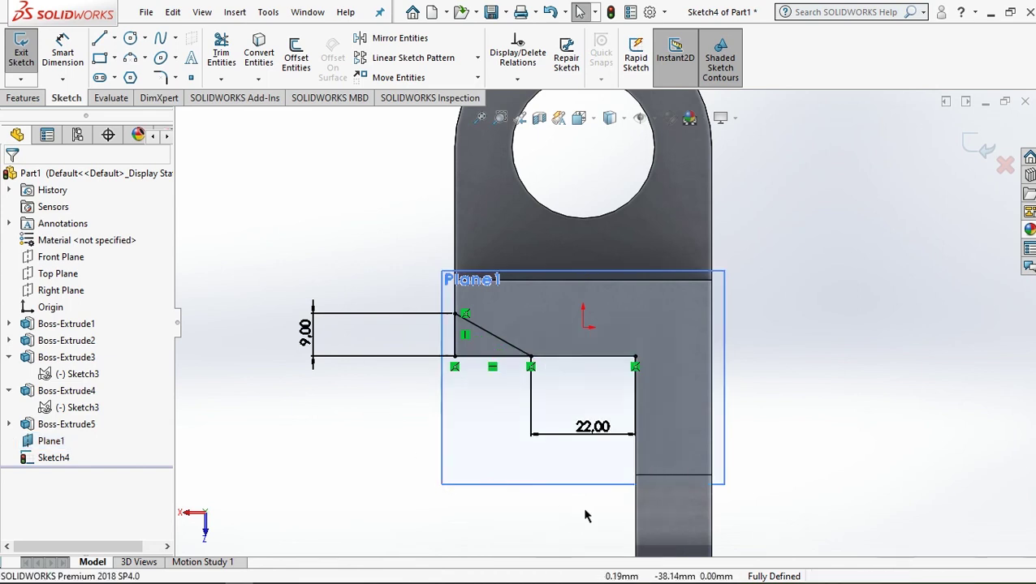
key("z")
left_click(451, 434)
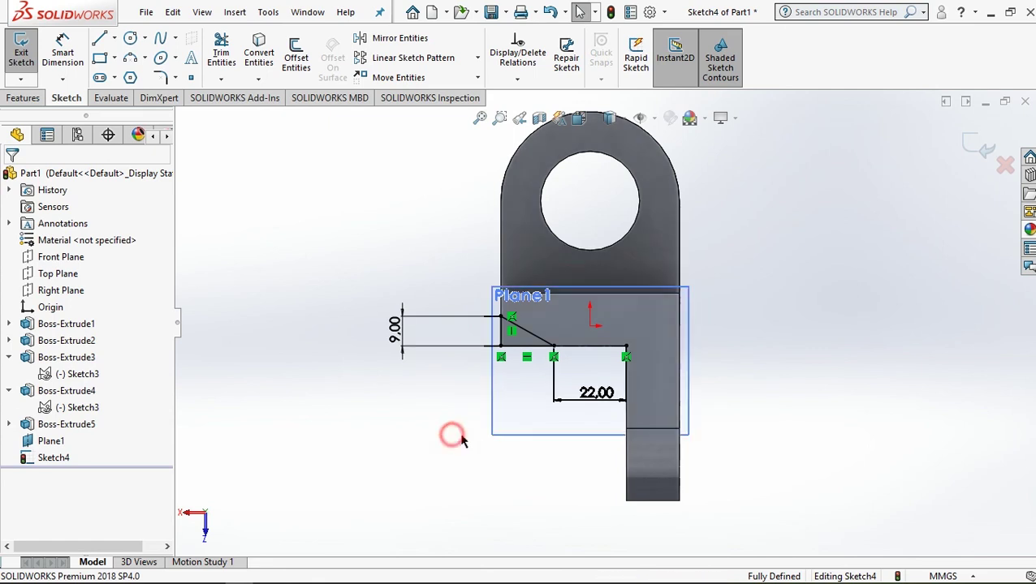
right_click(521, 443)
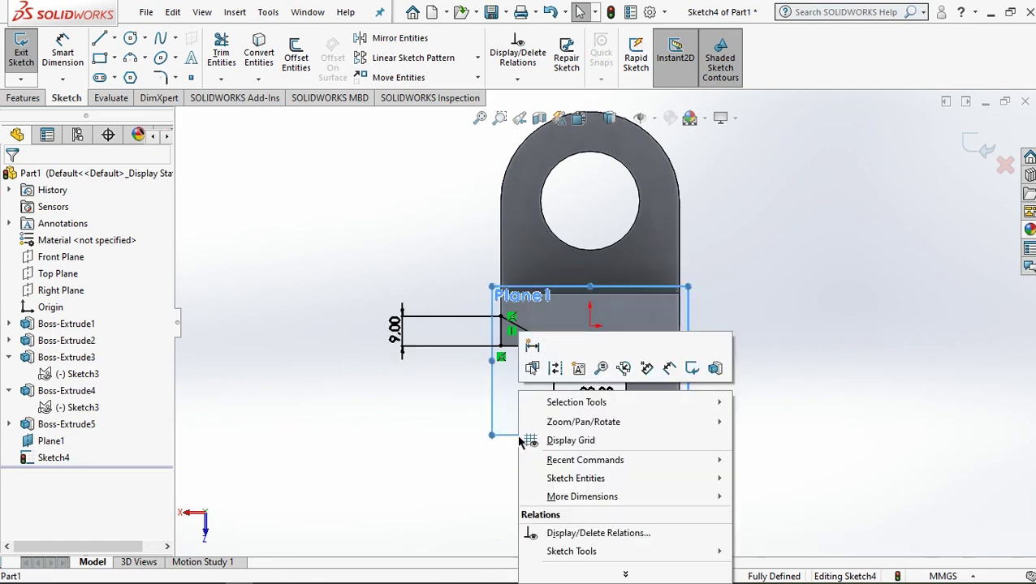
left_click(471, 435)
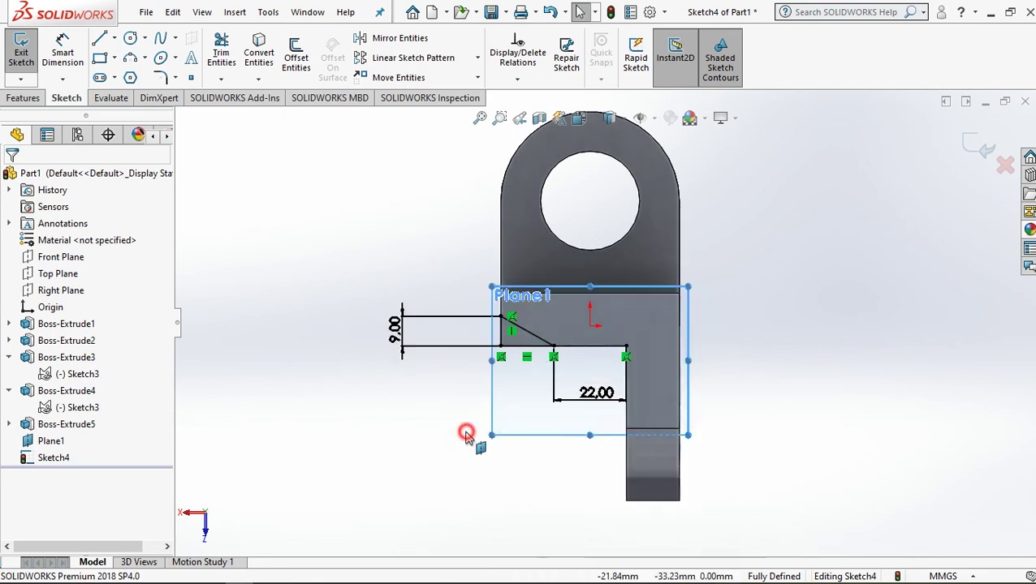
scroll(568, 388, "down", 2)
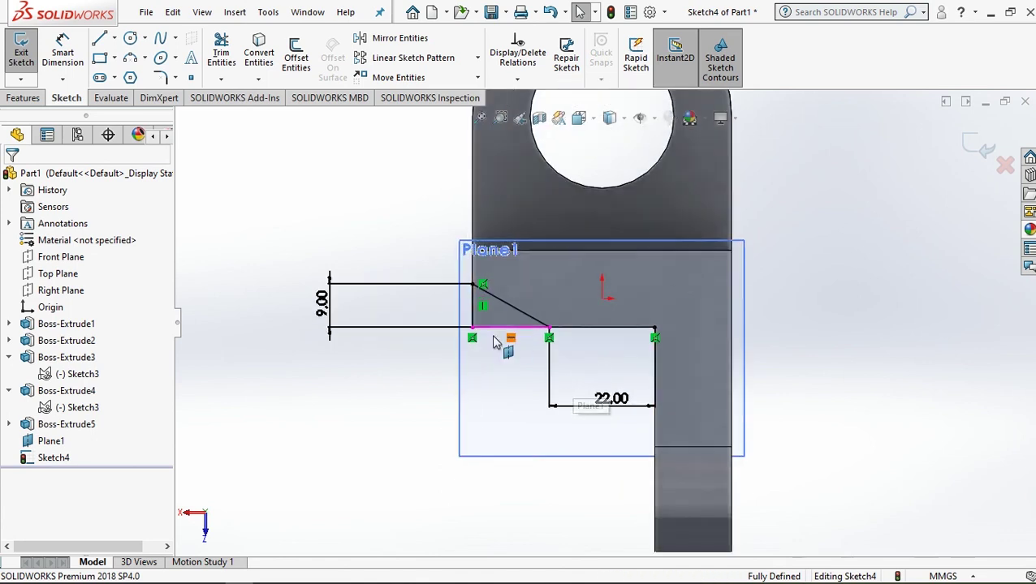
scroll(443, 307, "down", 2)
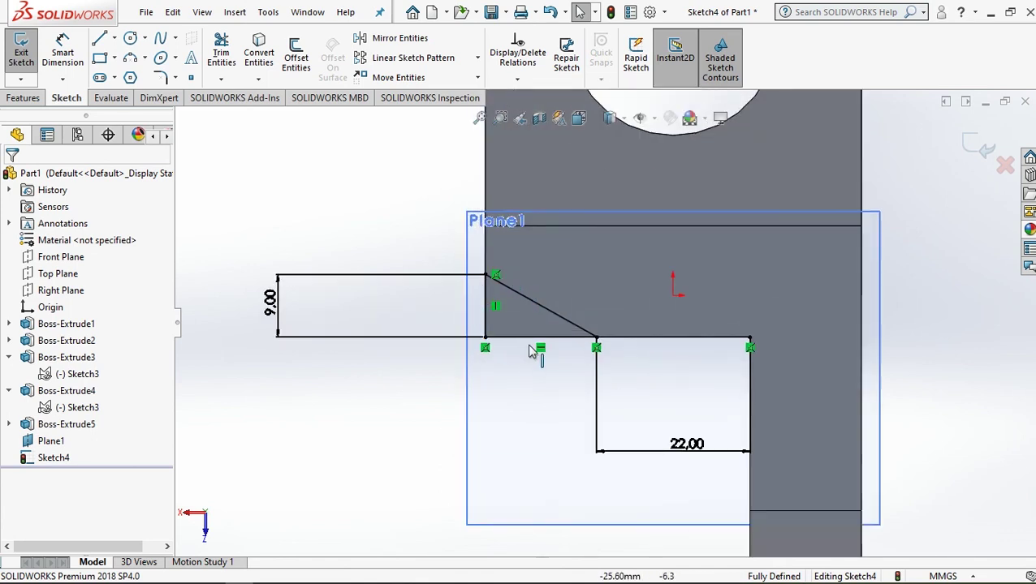
left_click(391, 416)
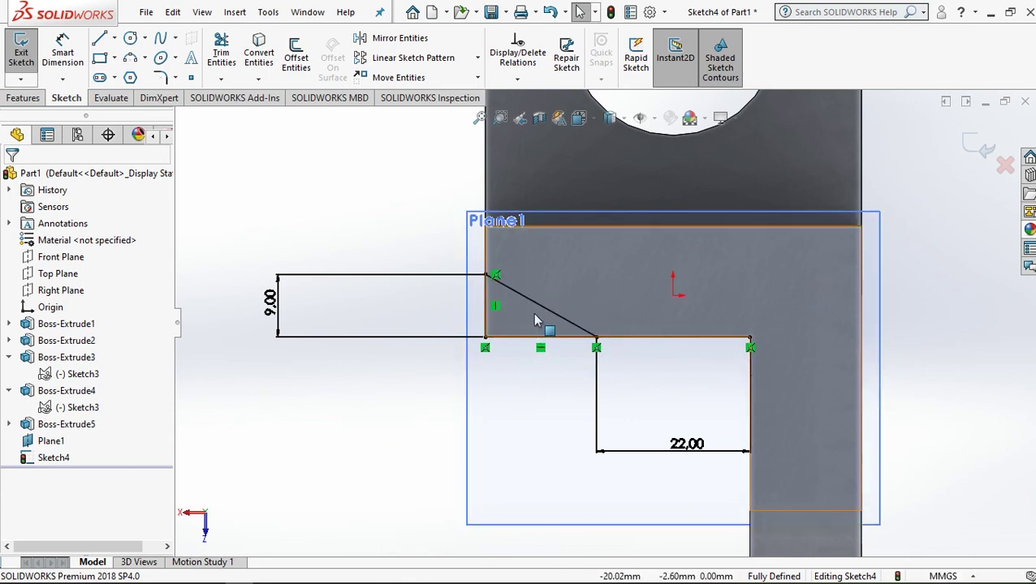
middle_click_drag(542, 321, 421, 276)
left_click(22, 98)
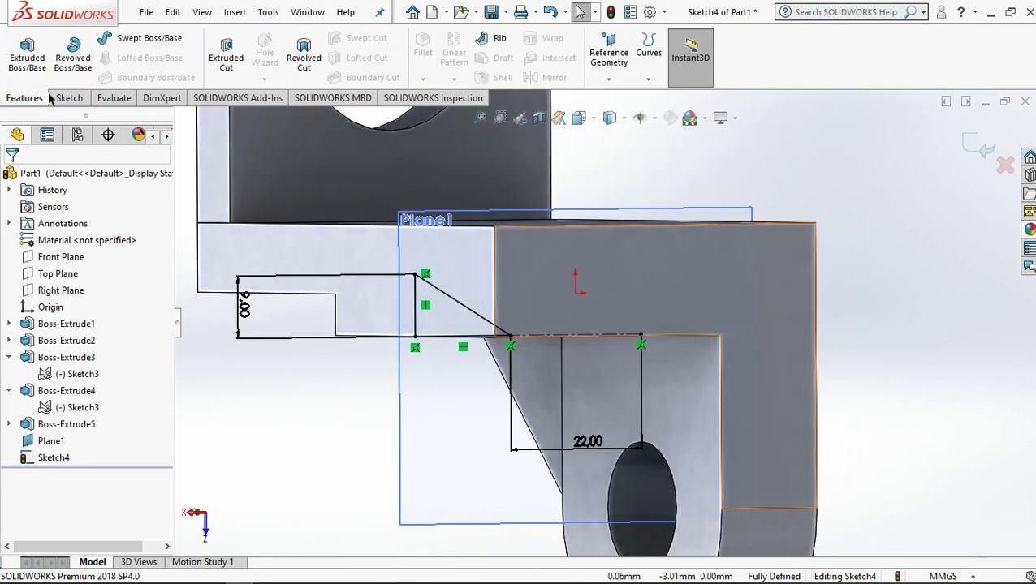
Extruded-cut the triangle sketch Mid Plane with a 20 mm depth.
left_click(225, 61)
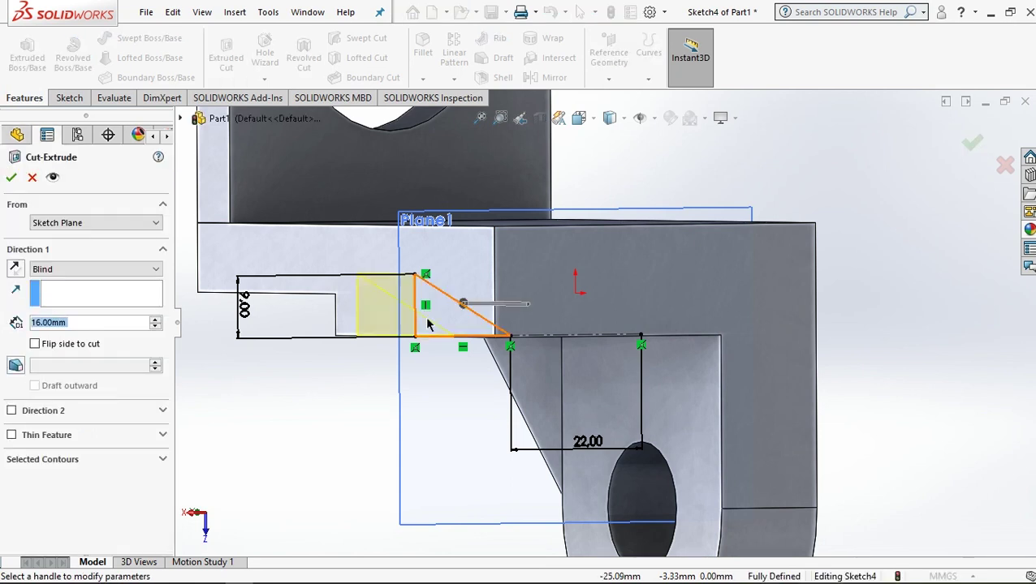
left_click(85, 269)
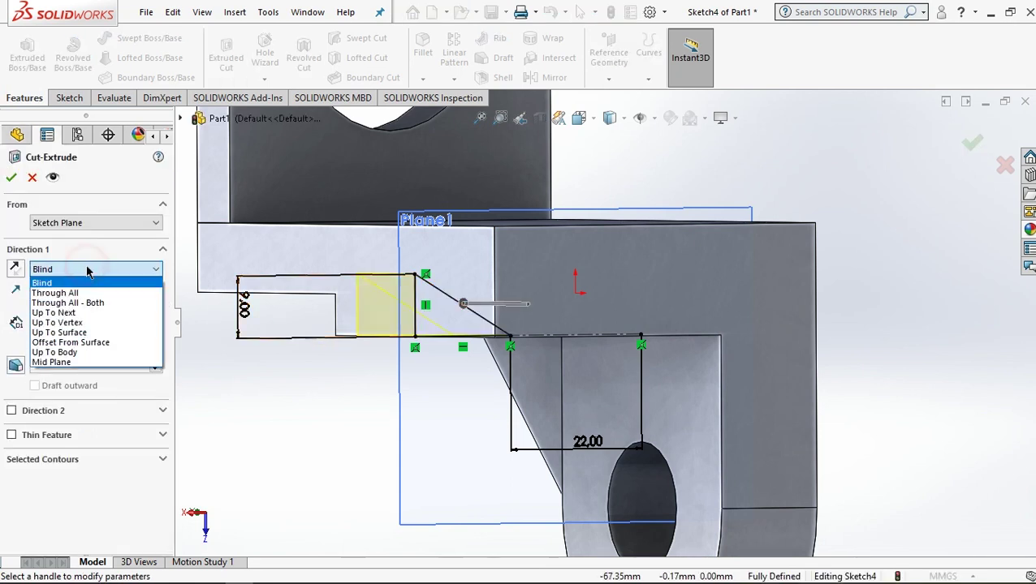
left_click(82, 362)
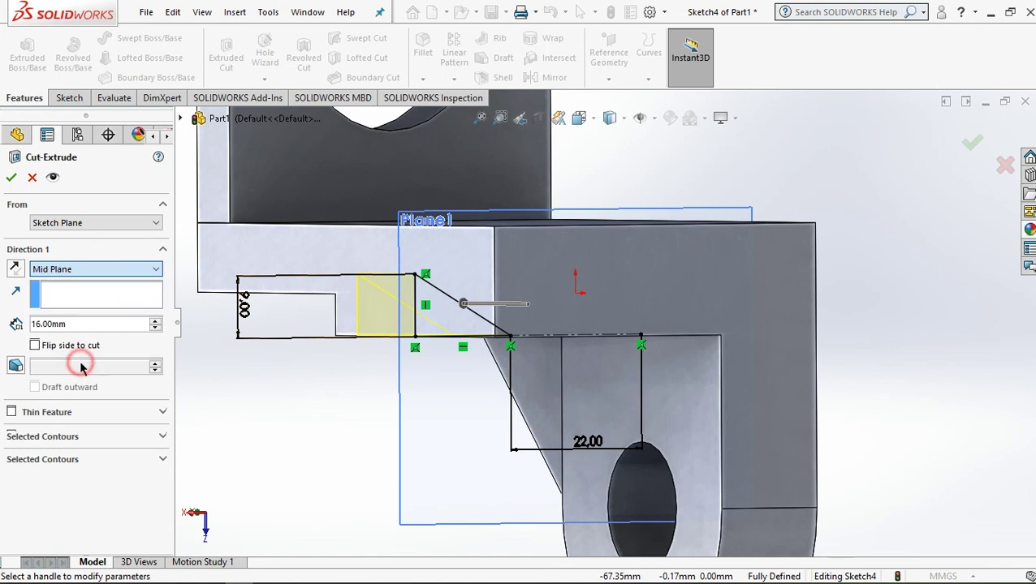
left_click_drag(99, 326, 40, 325)
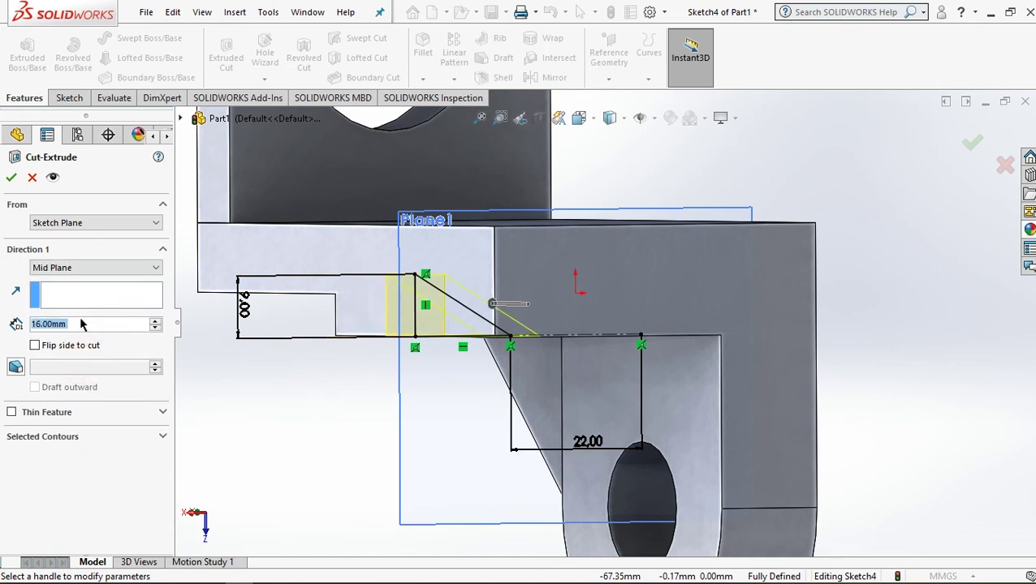
type("20")
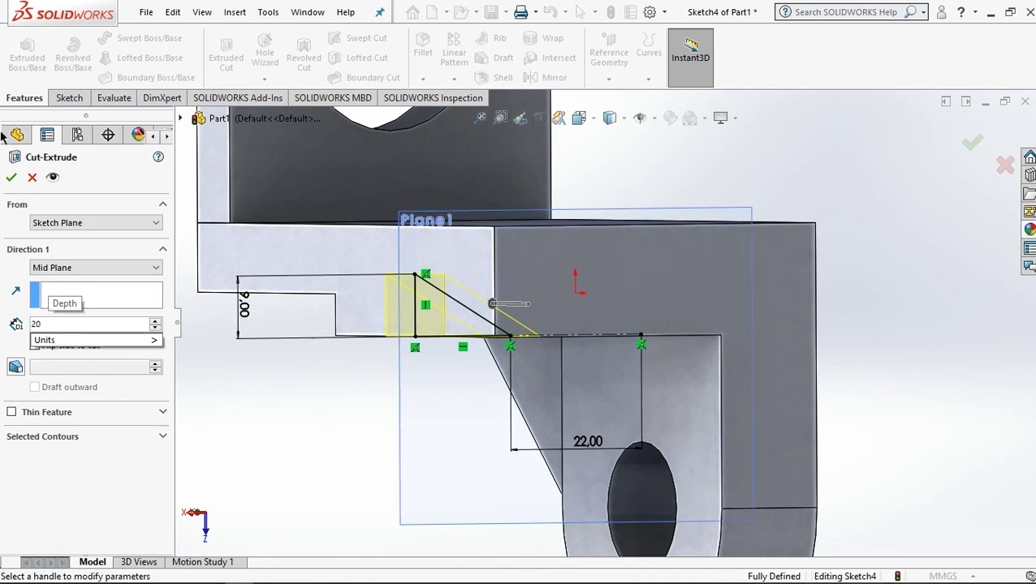
left_click(11, 179)
left_click(11, 178)
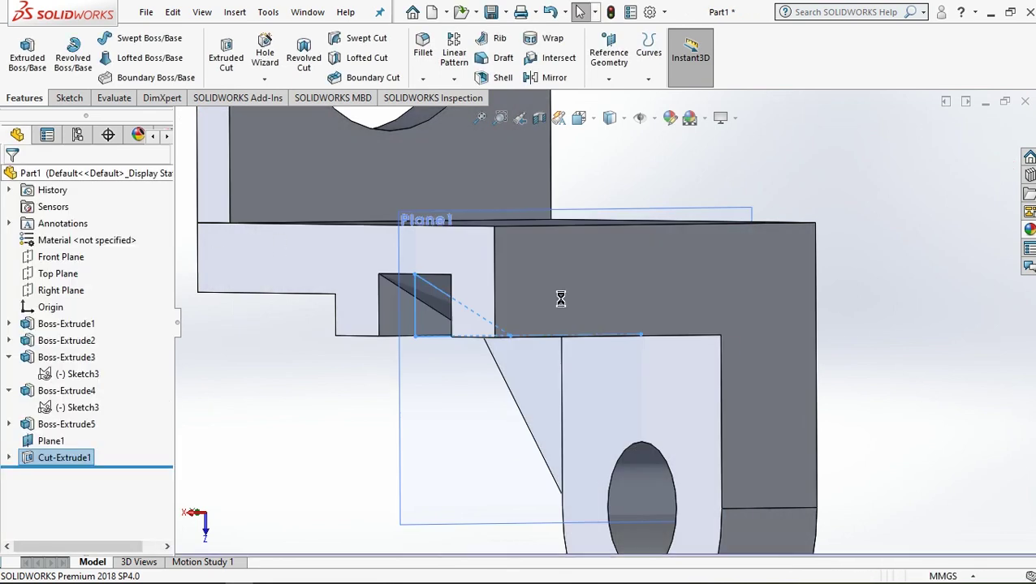
Hide Plane1 using its context toolbar in the graphics area.
scroll(661, 323, "up", 2)
scroll(682, 350, "up", 2)
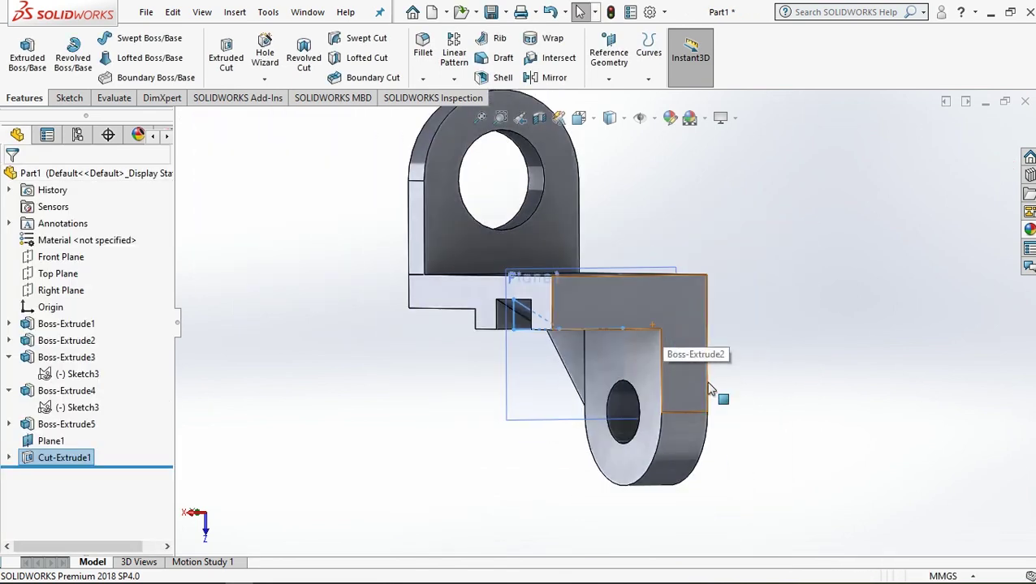
scroll(710, 389, "down", 2)
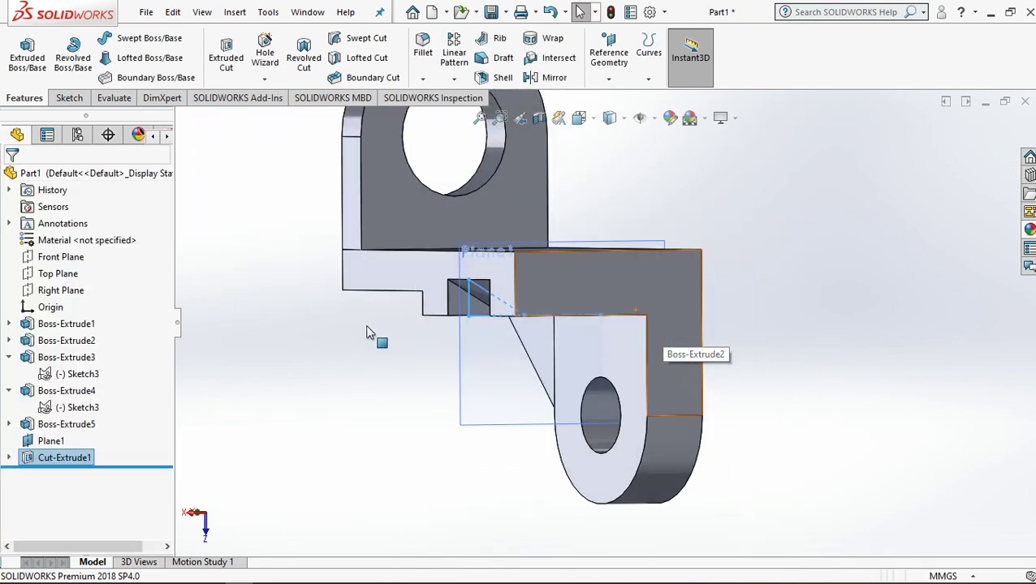
left_click(782, 202)
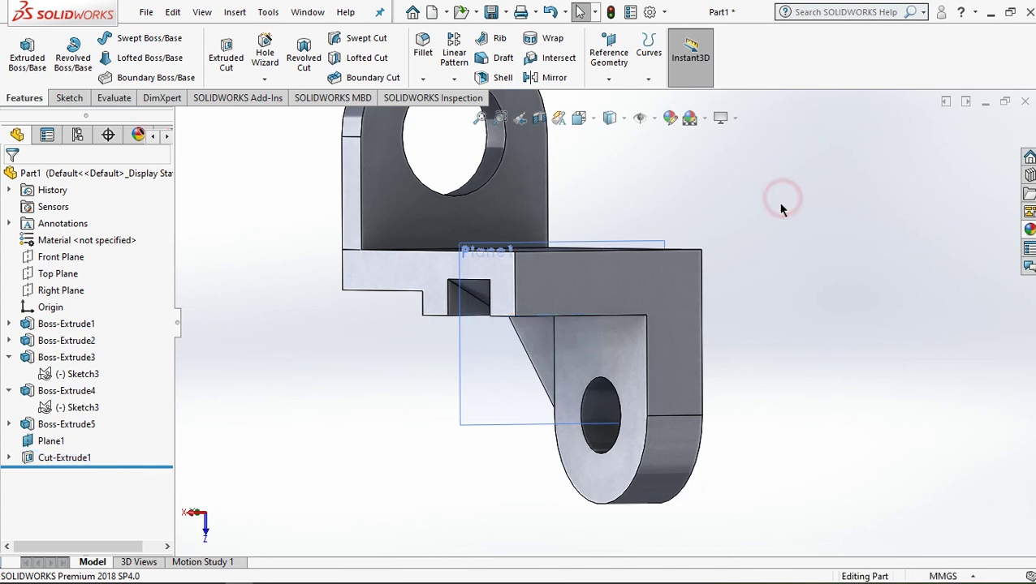
left_click(489, 424)
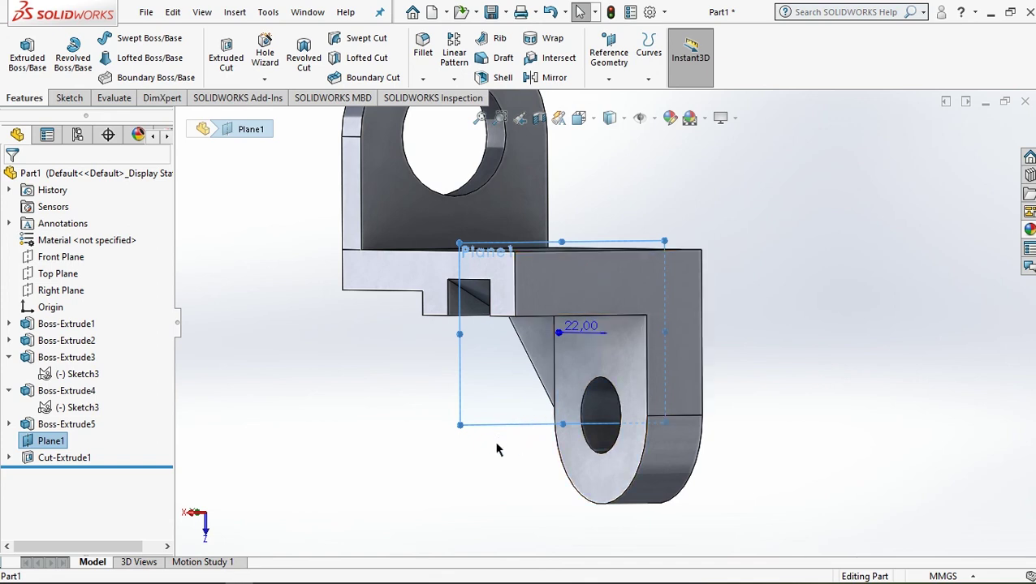
left_click(493, 439)
left_click(516, 424)
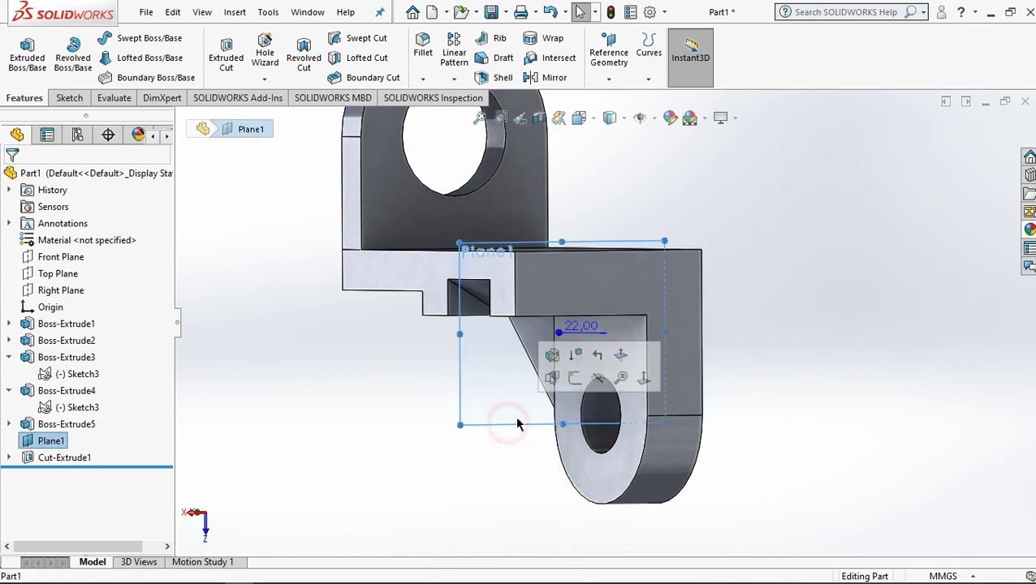
left_click(596, 378)
Zoom out and switch to the Isometric view with Ctrl+7.
scroll(750, 258, "up", 2)
scroll(714, 232, "up", 1)
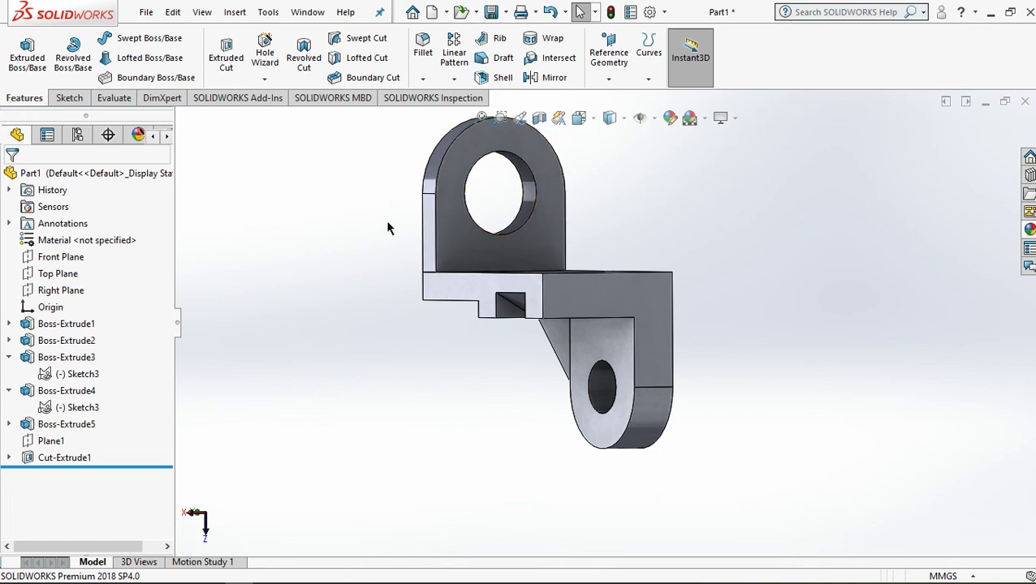
scroll(553, 194, "up", 1)
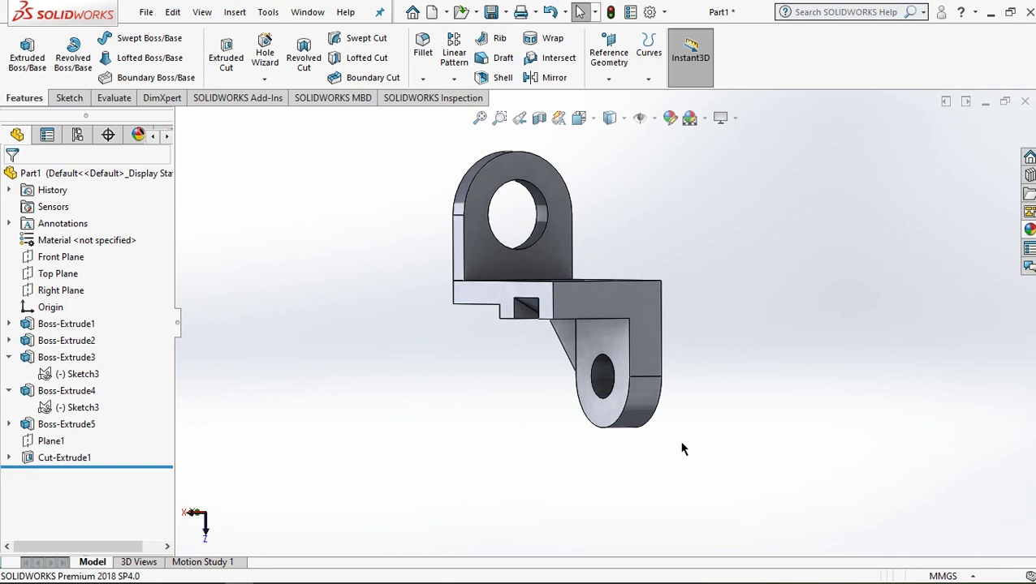
key("ctrl+7")
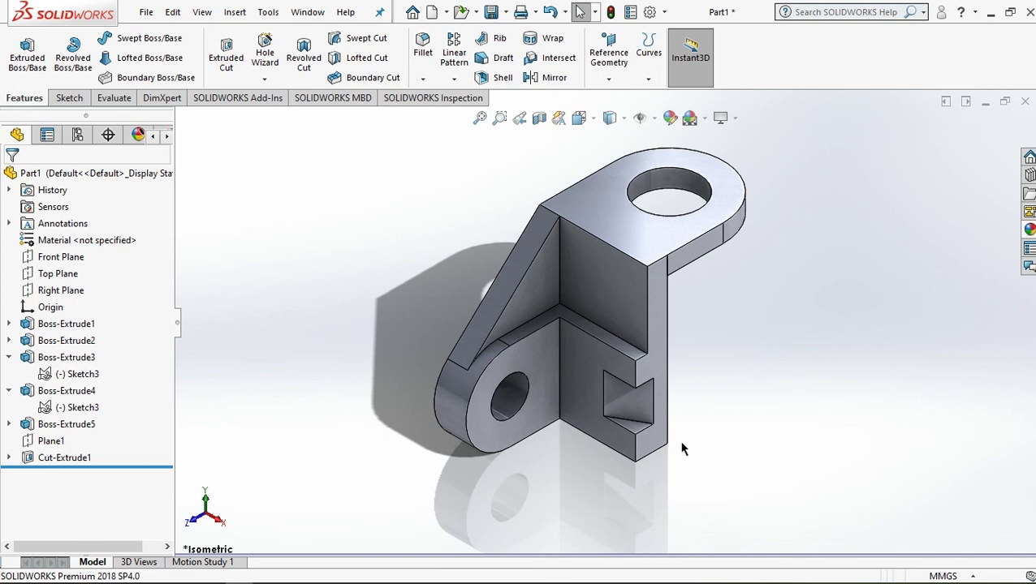
Apply the Plain White scene from the heads-up toolbar.
left_click(705, 120)
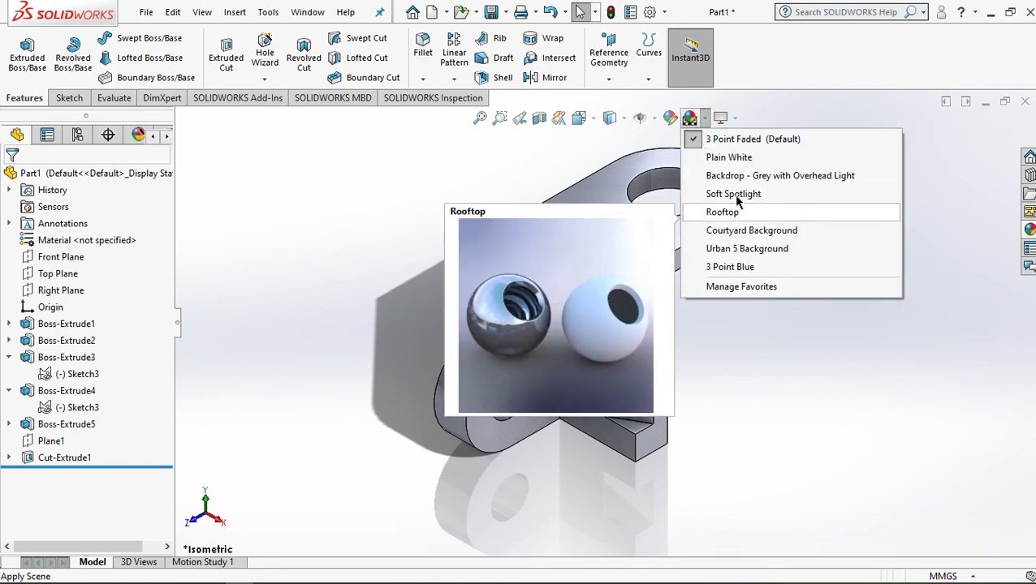
left_click(739, 158)
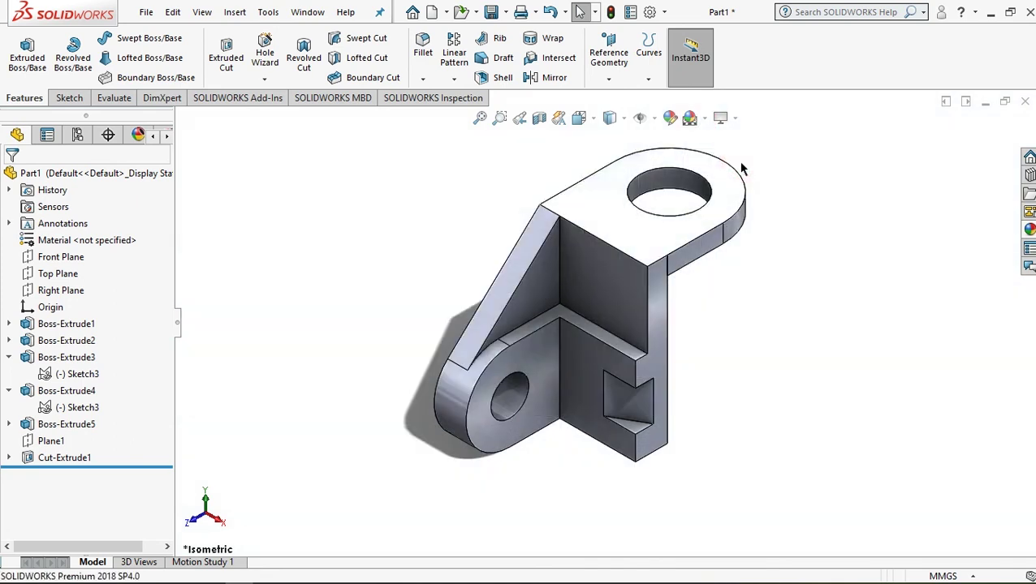
scroll(777, 170, "down", 2)
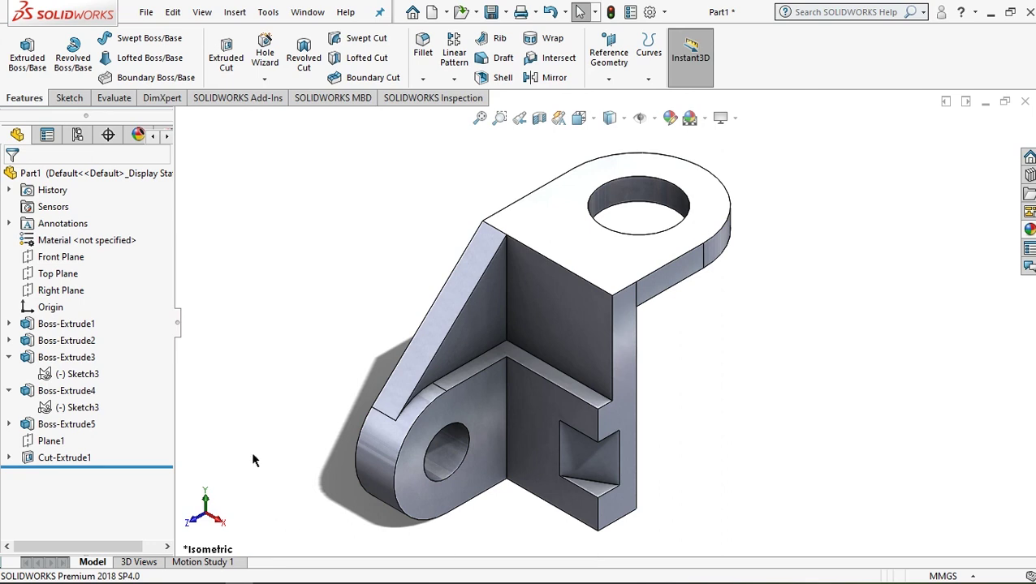
Apply a cyan colour appearance to the whole bracket part.
left_click(670, 119)
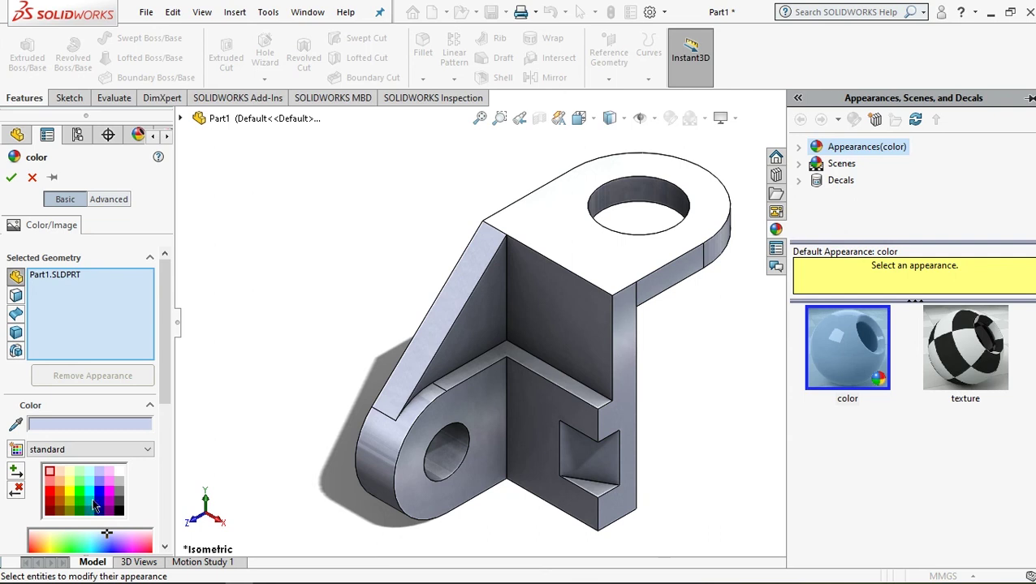
left_click(89, 493)
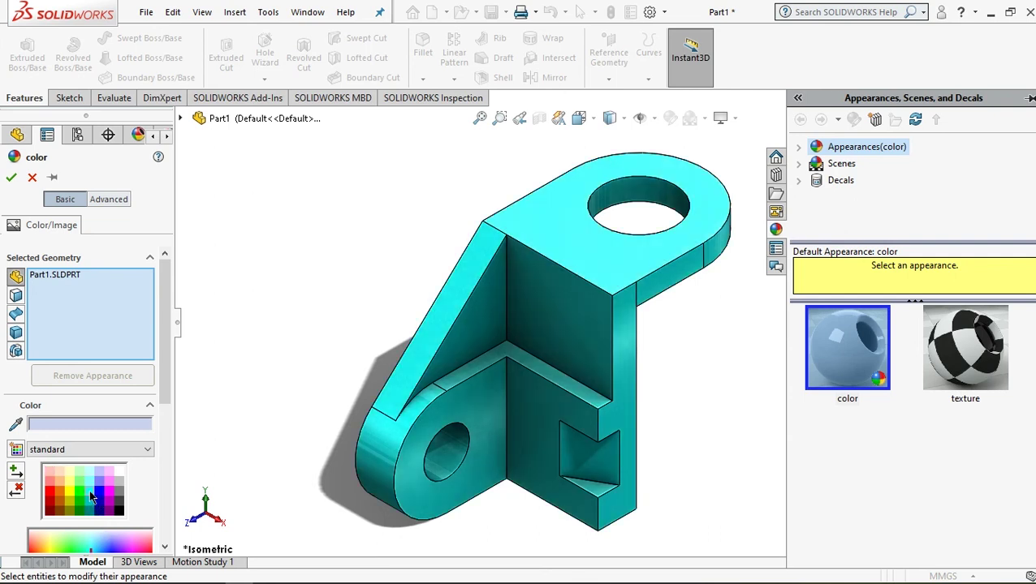
left_click(12, 178)
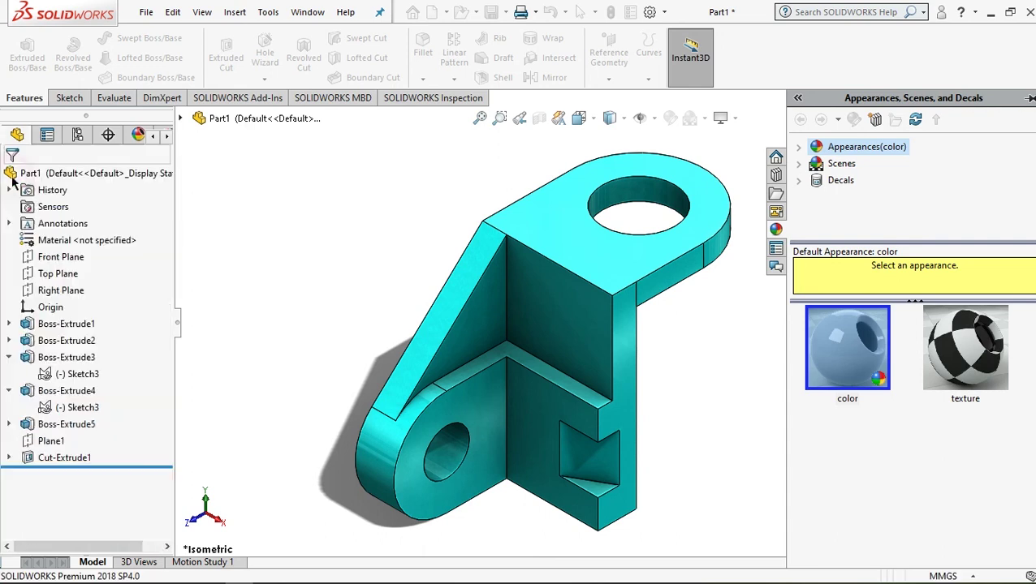
left_click(744, 313)
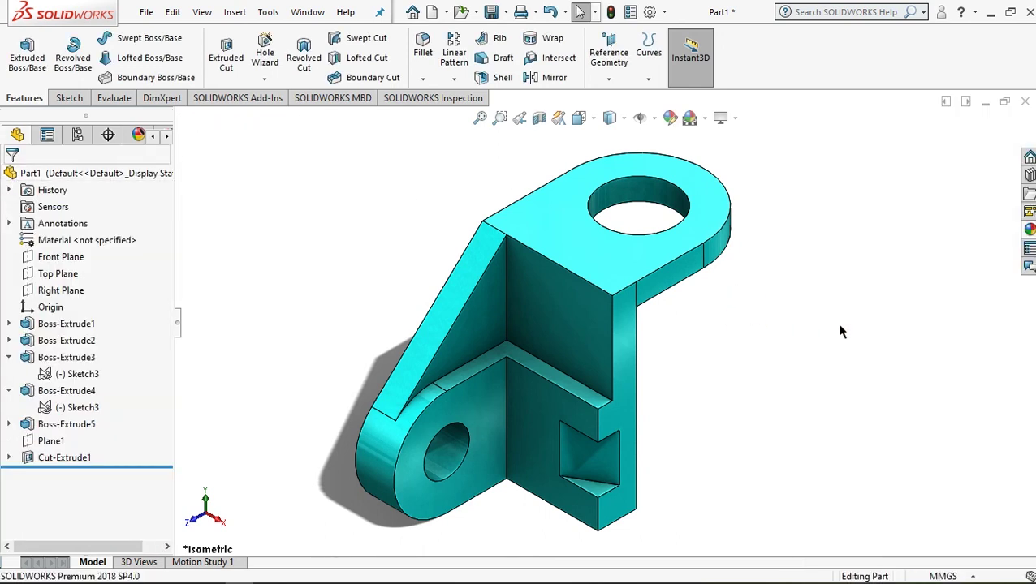